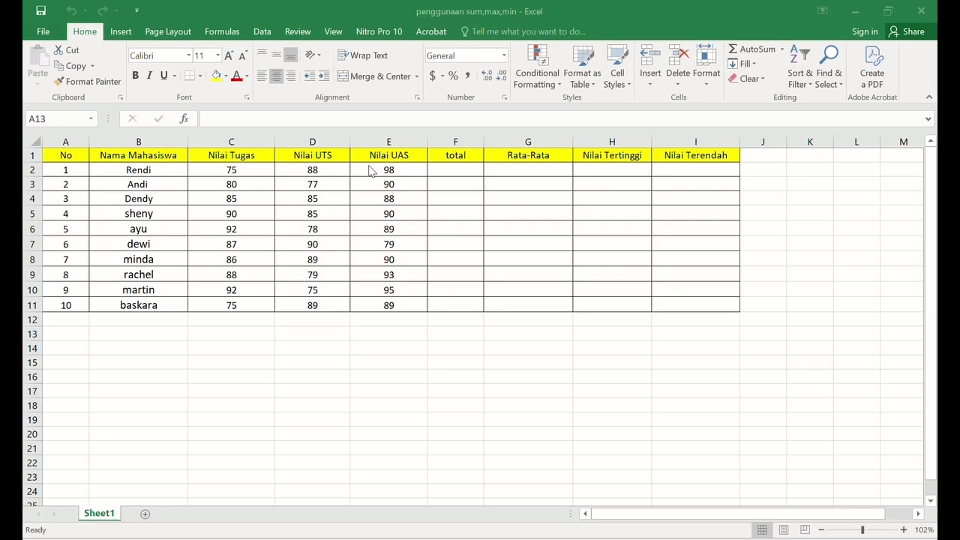
Calculate the total in F2 with =SUM(C2:E2) and fill the formula down to F11.
click(448, 167)
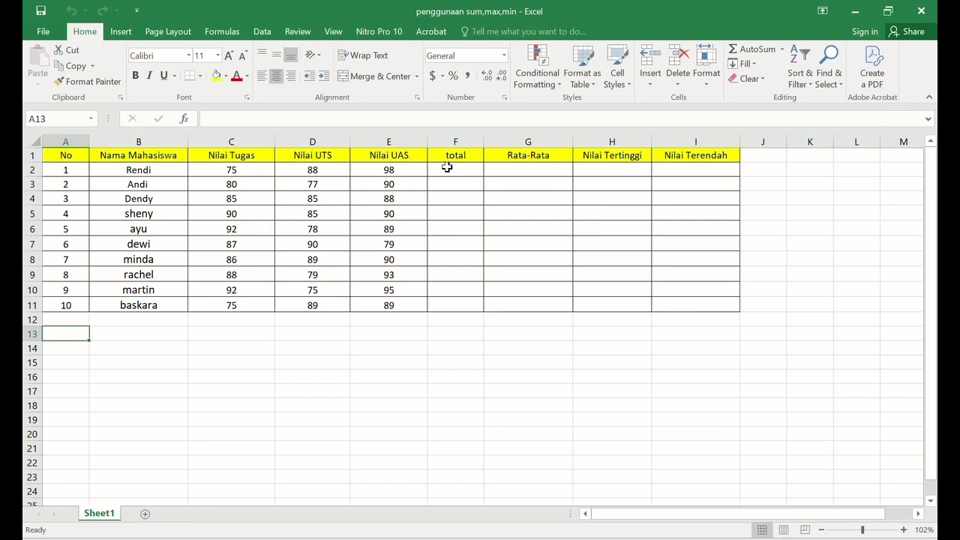
click(448, 170)
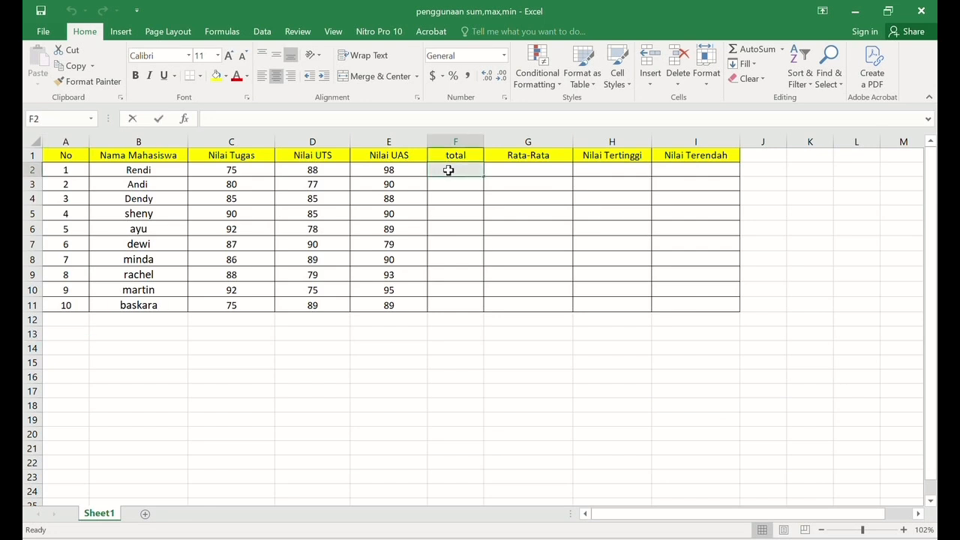
text(=sum)
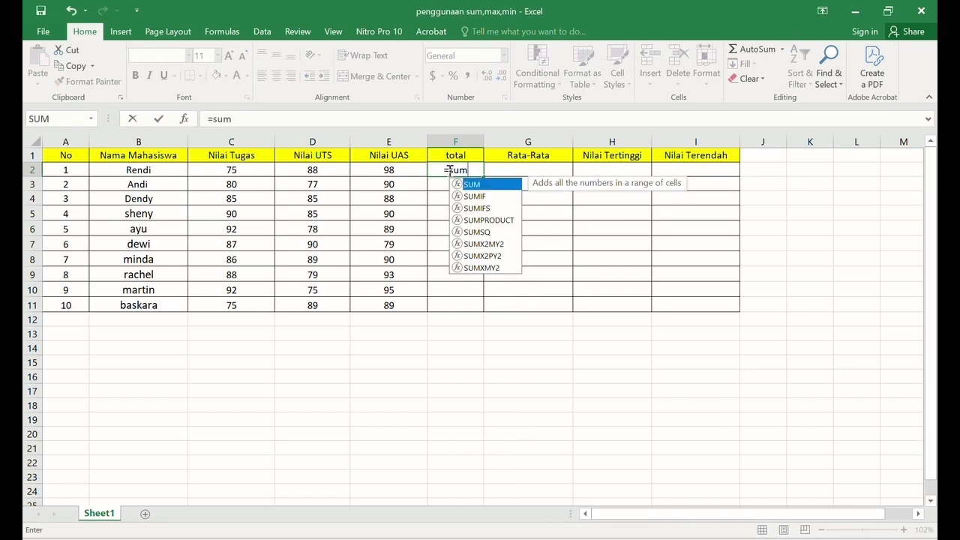
text(()
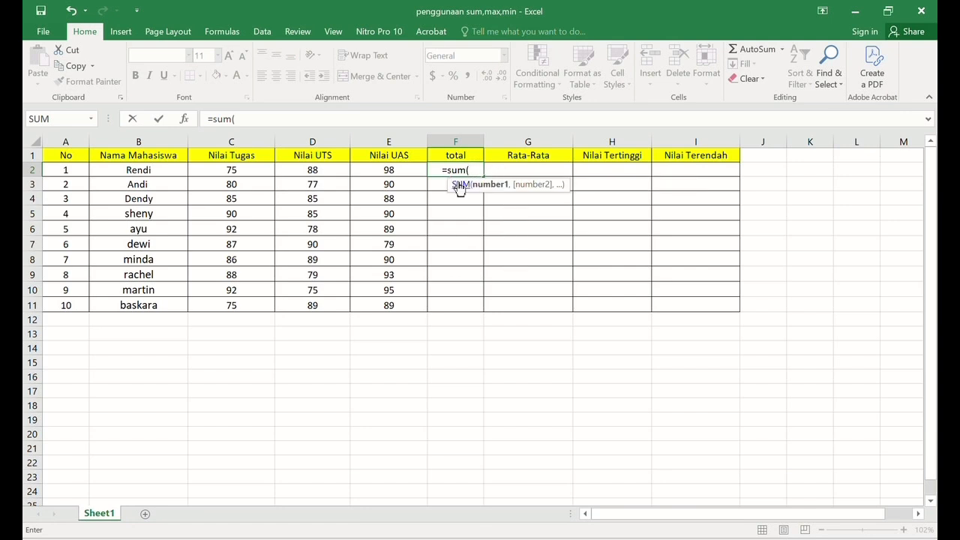
click(209, 173)
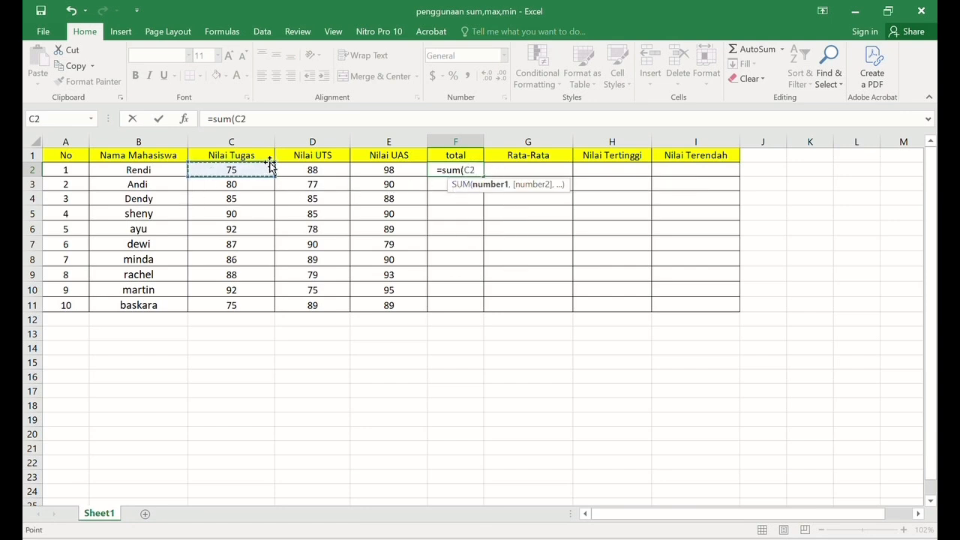
drag(274, 175, 416, 174)
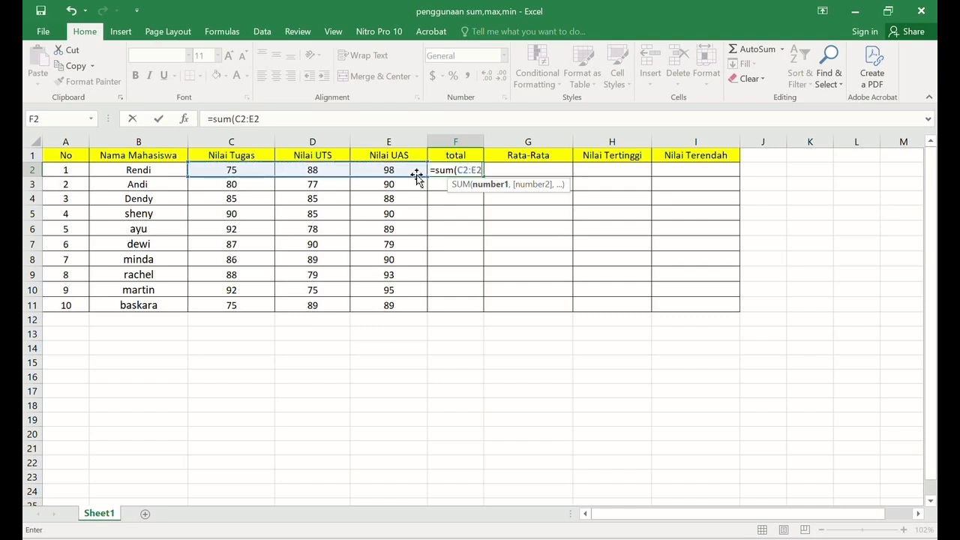
text())
key(Return)
click(477, 174)
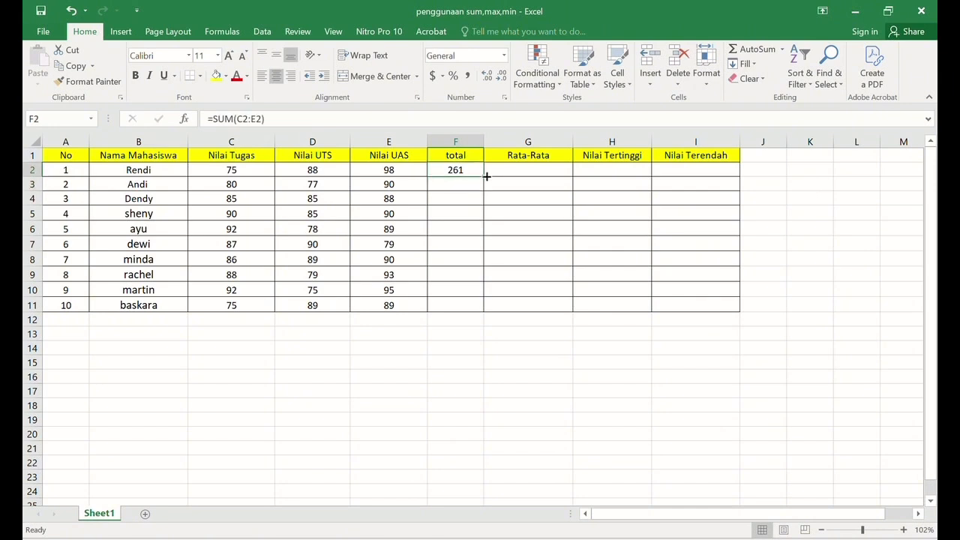
drag(483, 176, 488, 318)
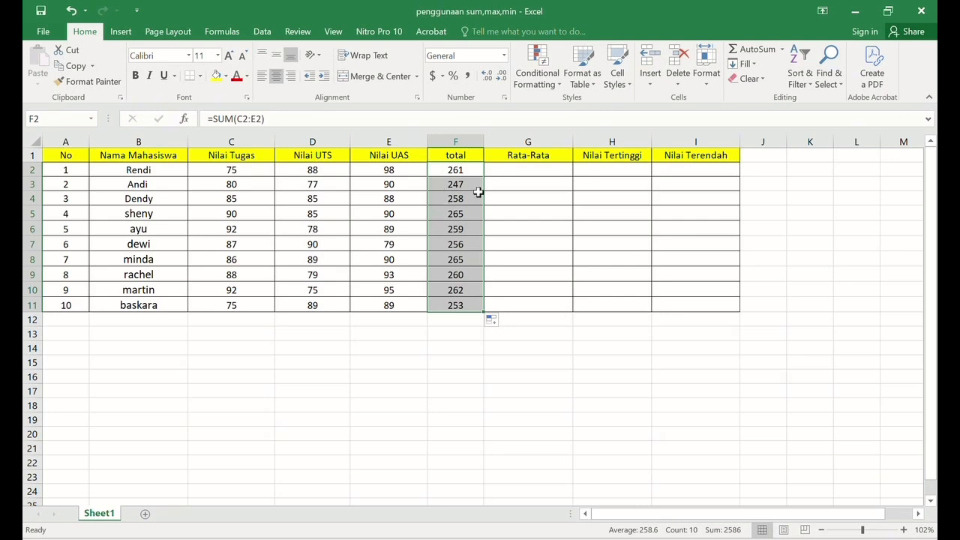
Calculate the Rata-Rata in G2 with =AVERAGE(C2:E2) and fill the formula down to G11.
click(494, 166)
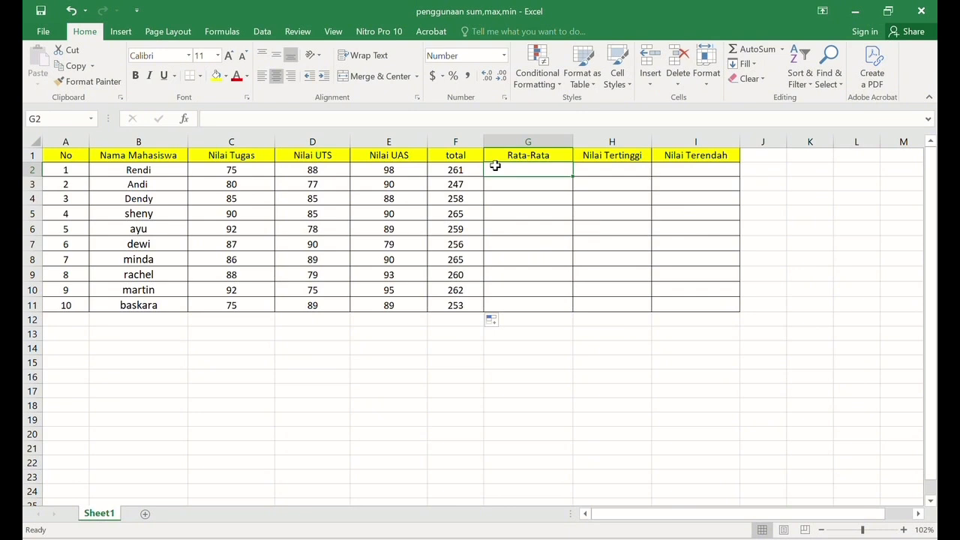
key(F2)
text(=av)
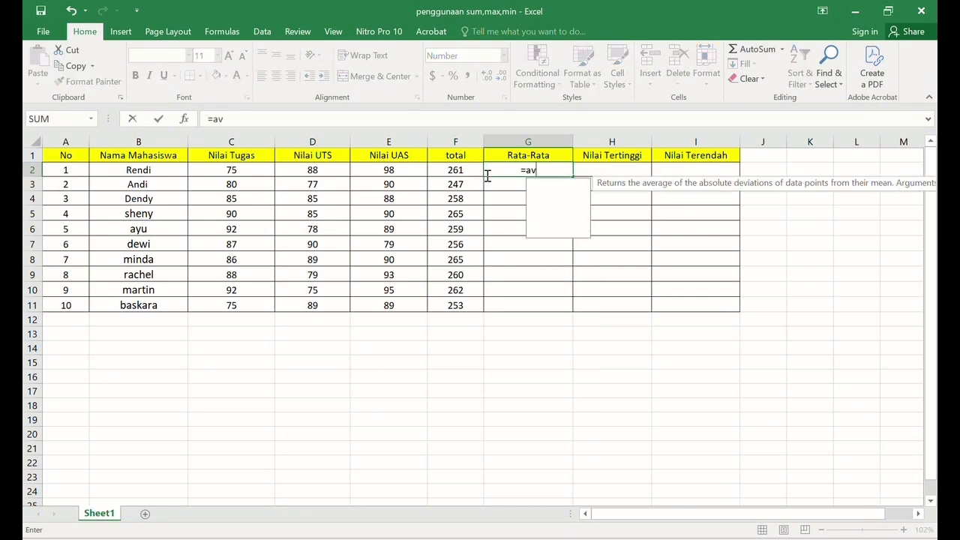
text(erage)
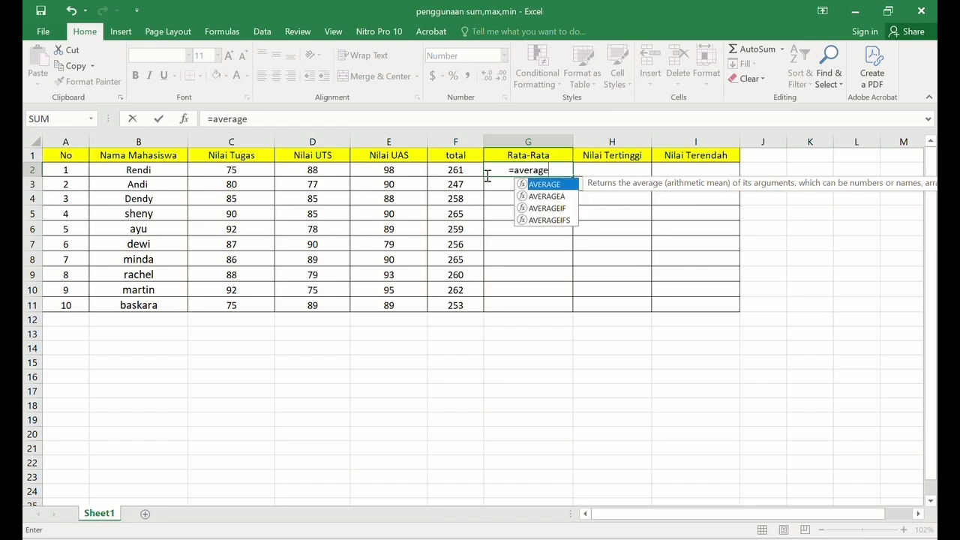
text(()
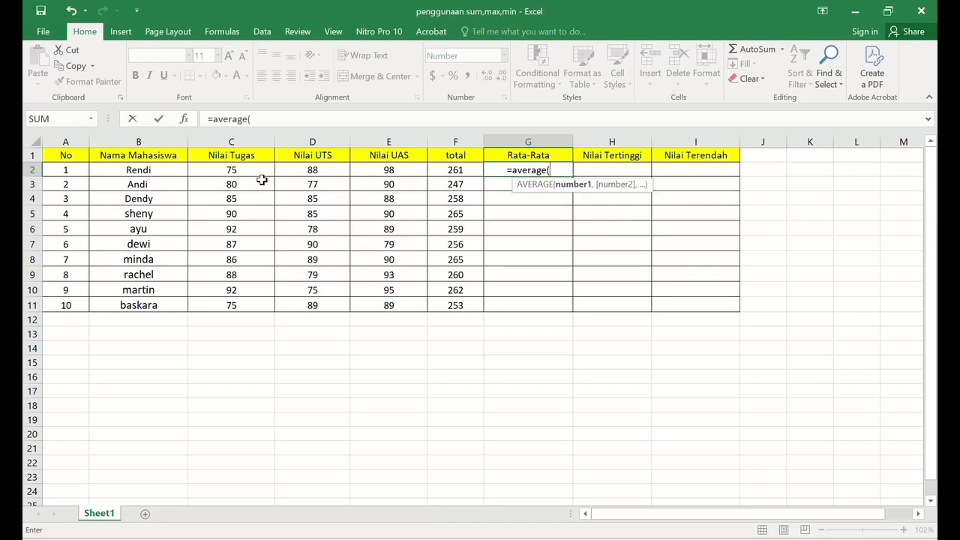
click(238, 172)
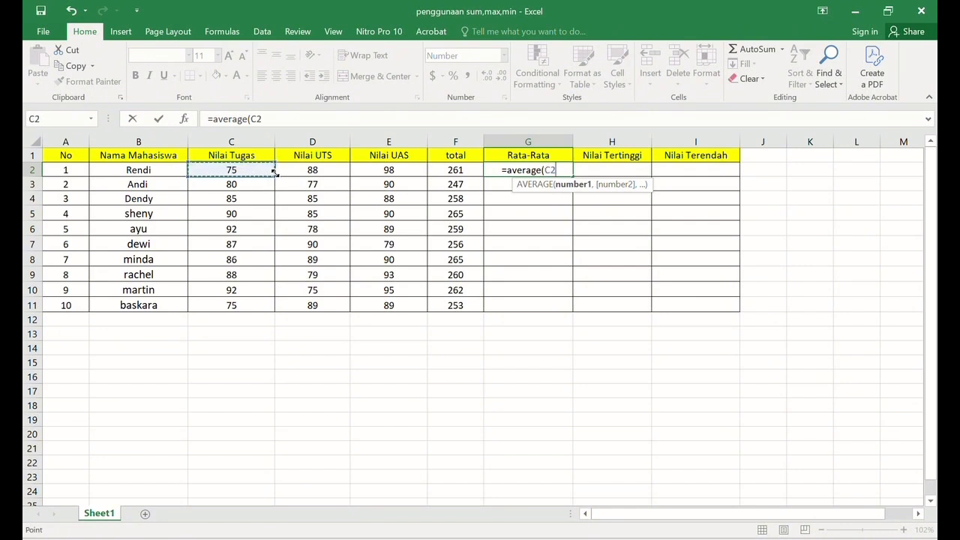
drag(275, 176, 404, 173)
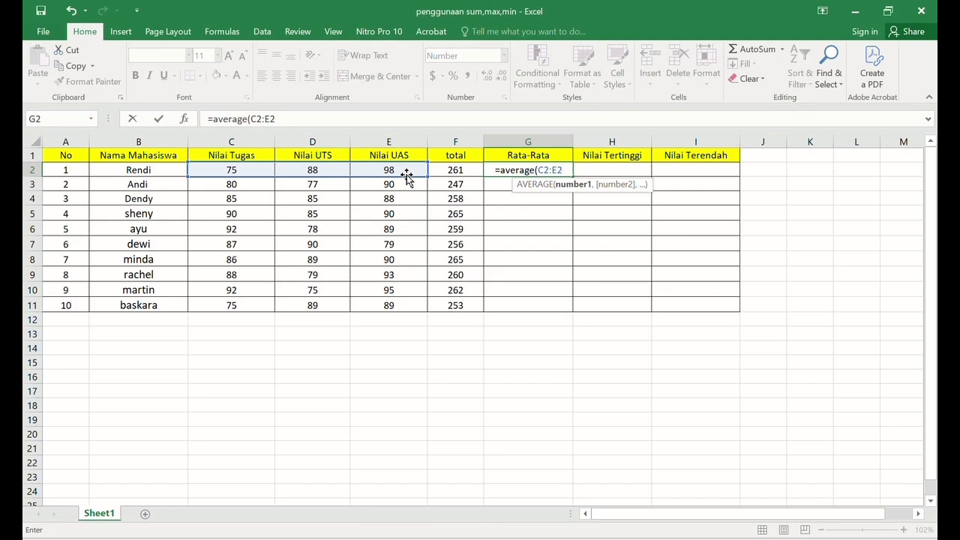
text())
key(Return)
click(539, 171)
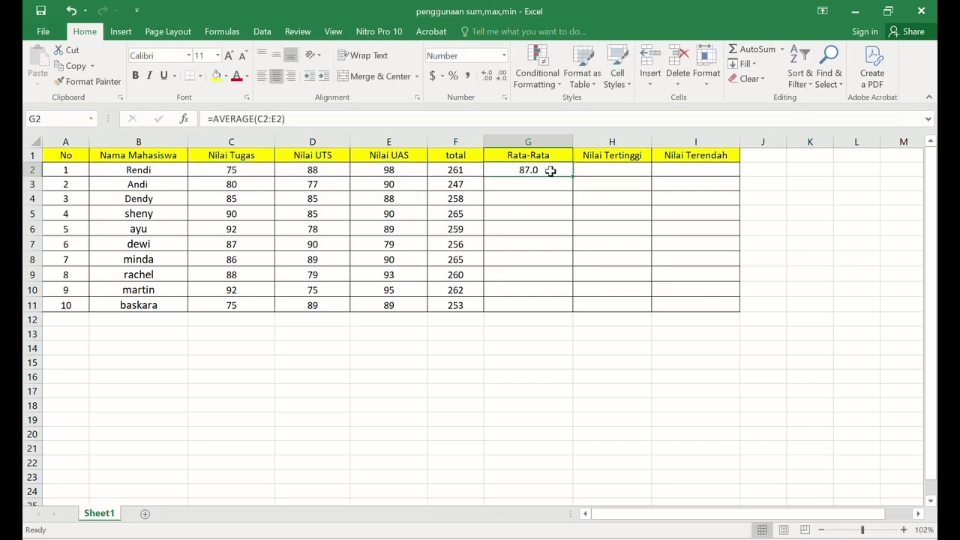
drag(573, 177, 587, 313)
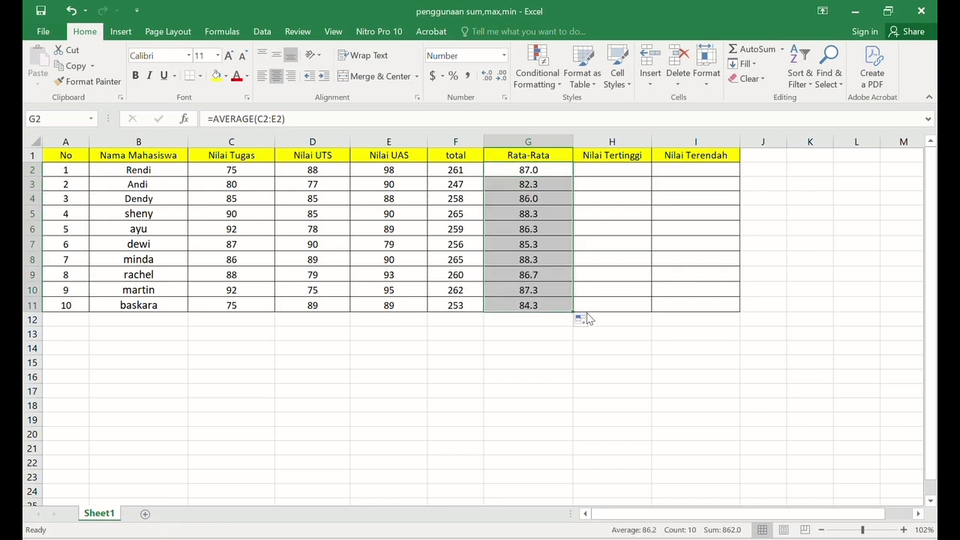
Calculate the Nilai Tertinggi in H2 with =MAX(C2:E2) and fill the formula down to H11.
click(588, 171)
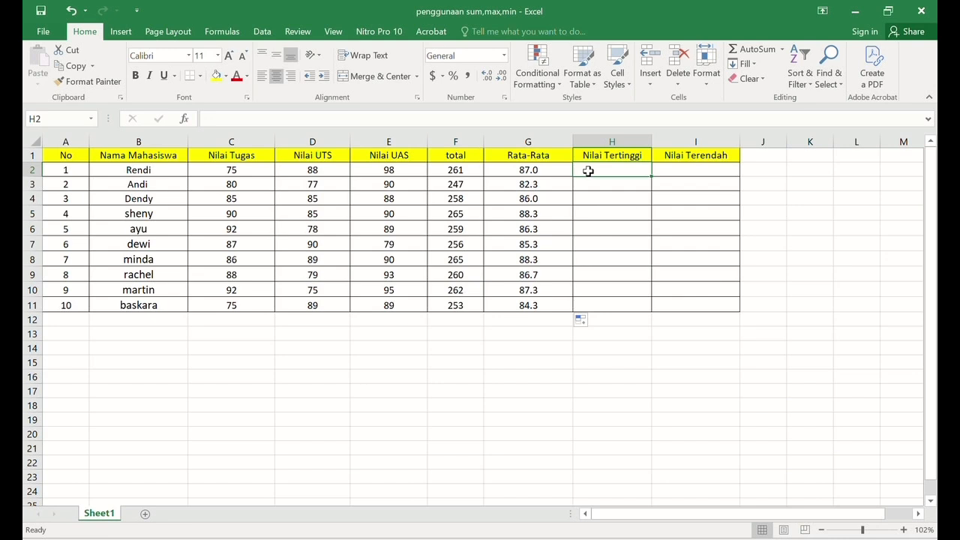
text(=ma)
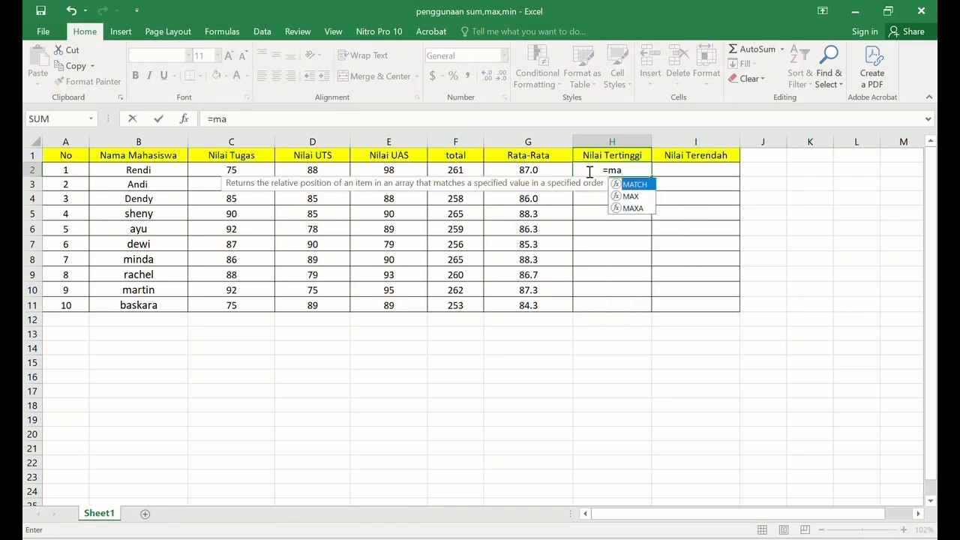
text(x()
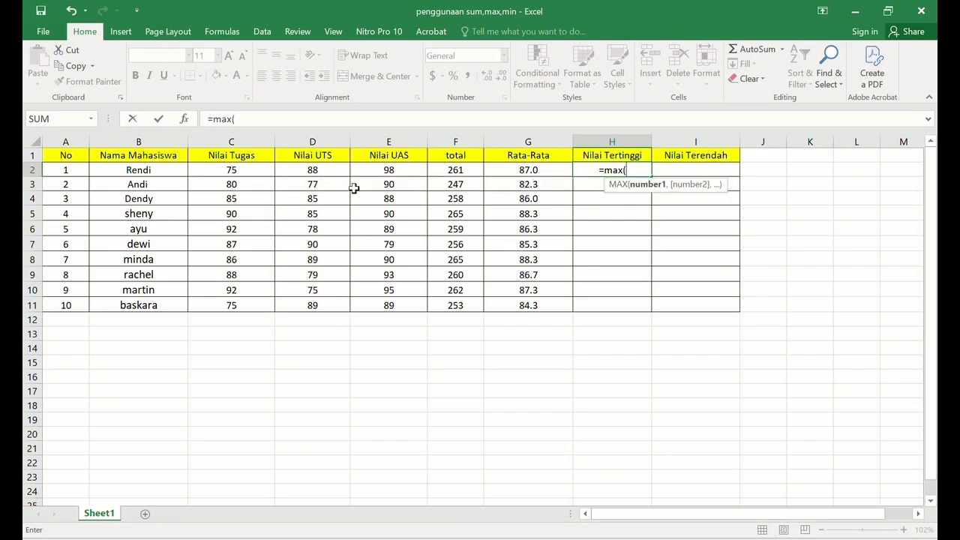
click(238, 172)
drag(238, 173, 410, 171)
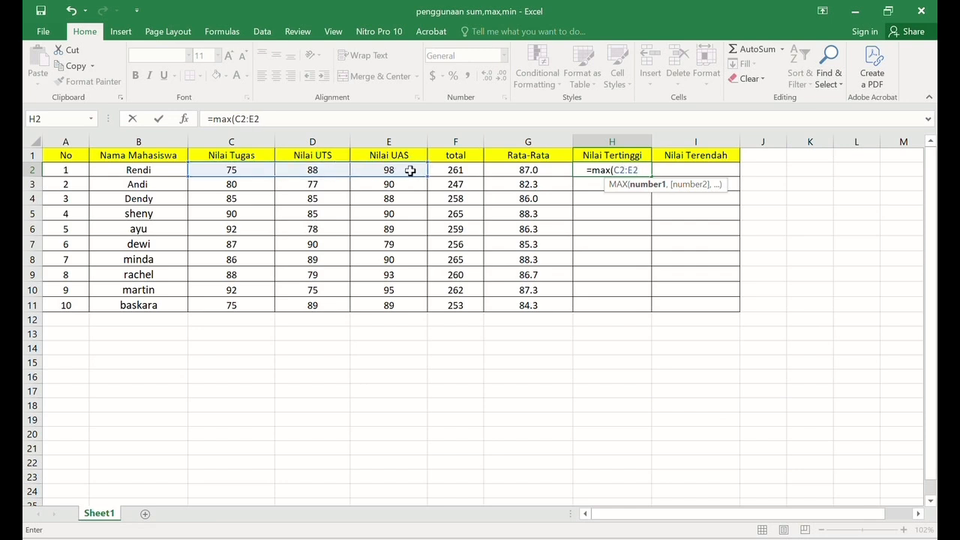
text())
key(Return)
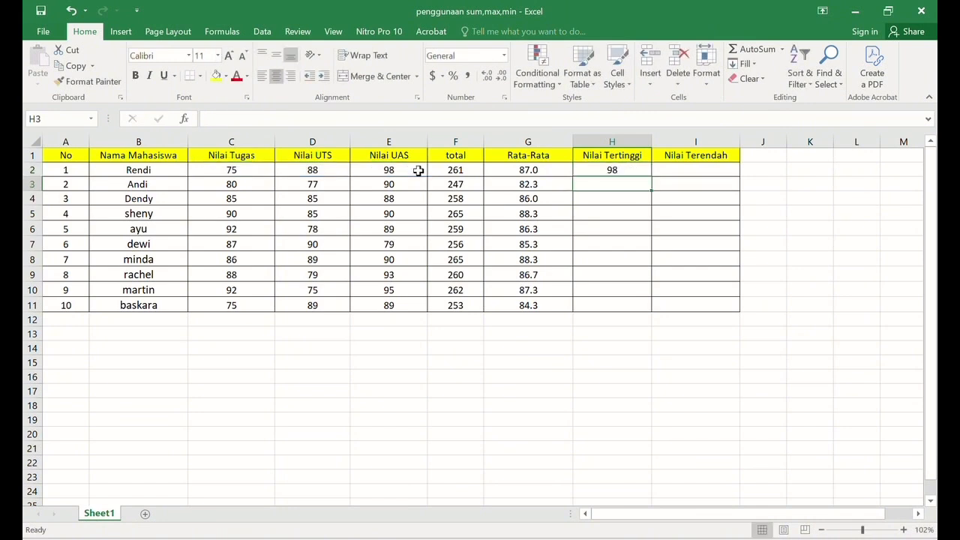
click(611, 170)
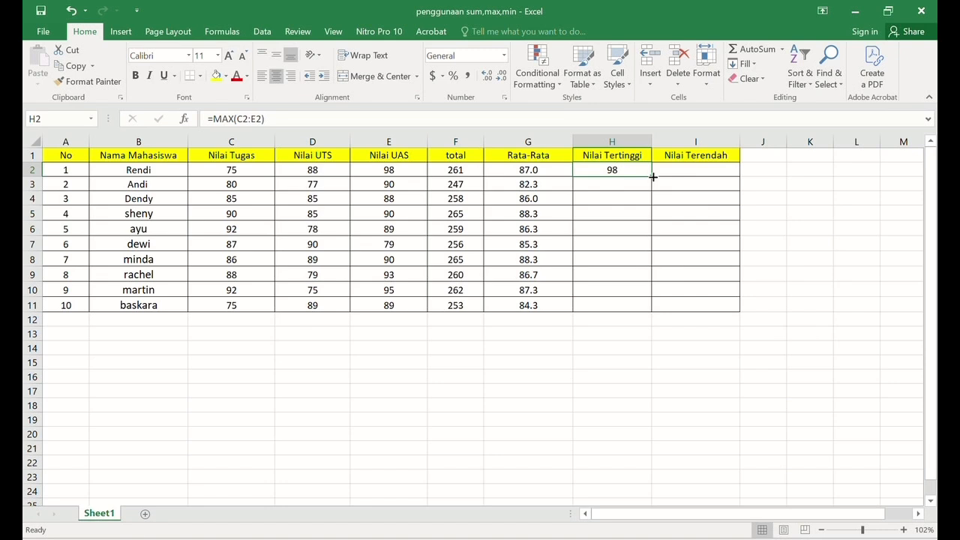
drag(652, 177, 657, 319)
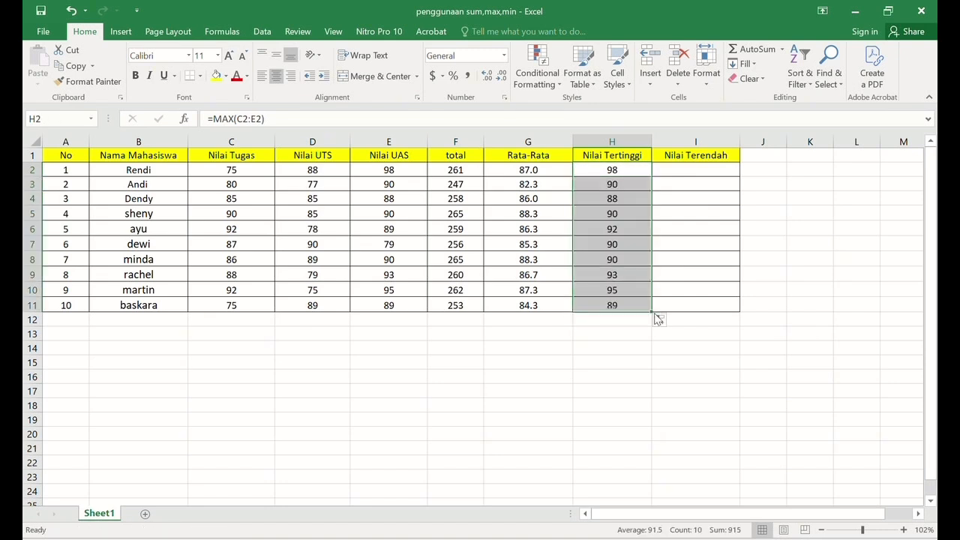
click(31, 229)
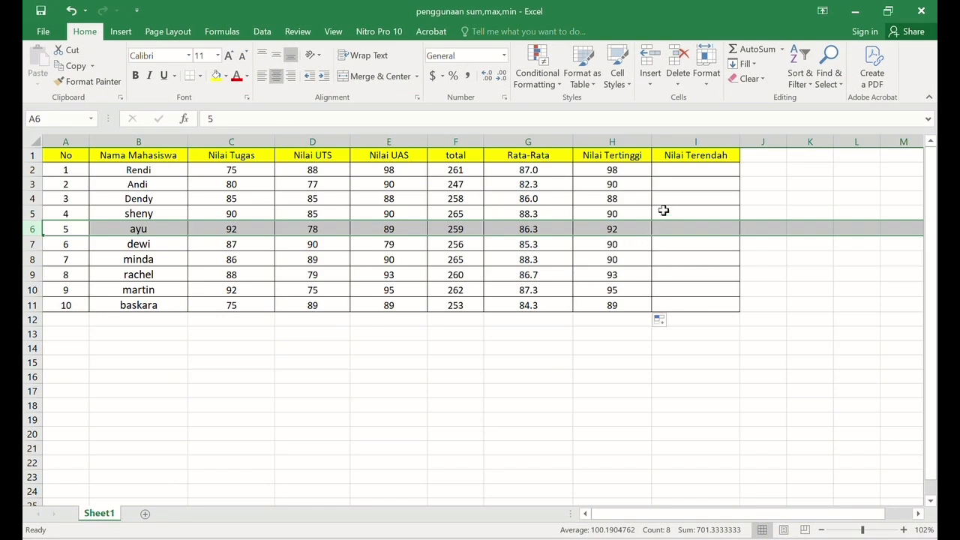
Calculate the Nilai Terendah in I2 with =MIN(C2:E2) and fill the formula down to I11.
click(674, 172)
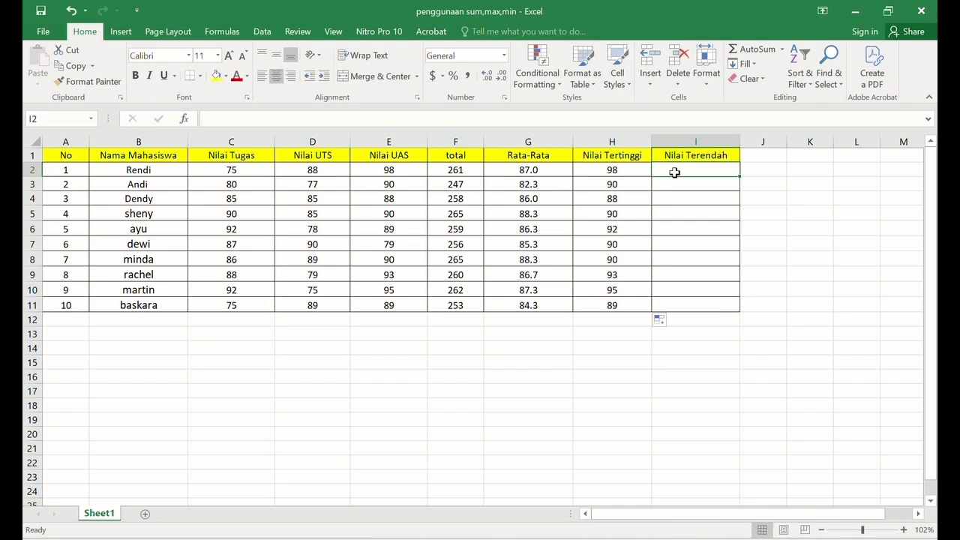
text(=min)
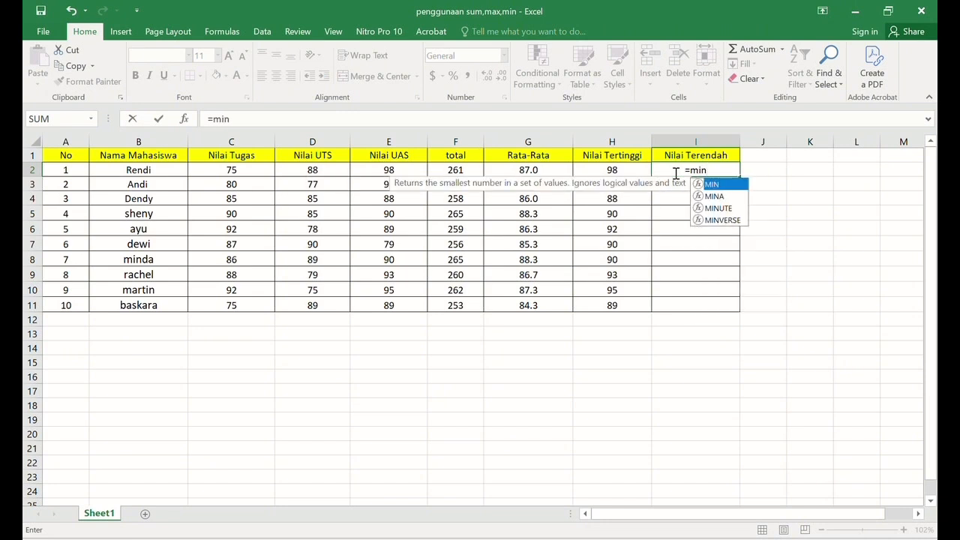
text(()
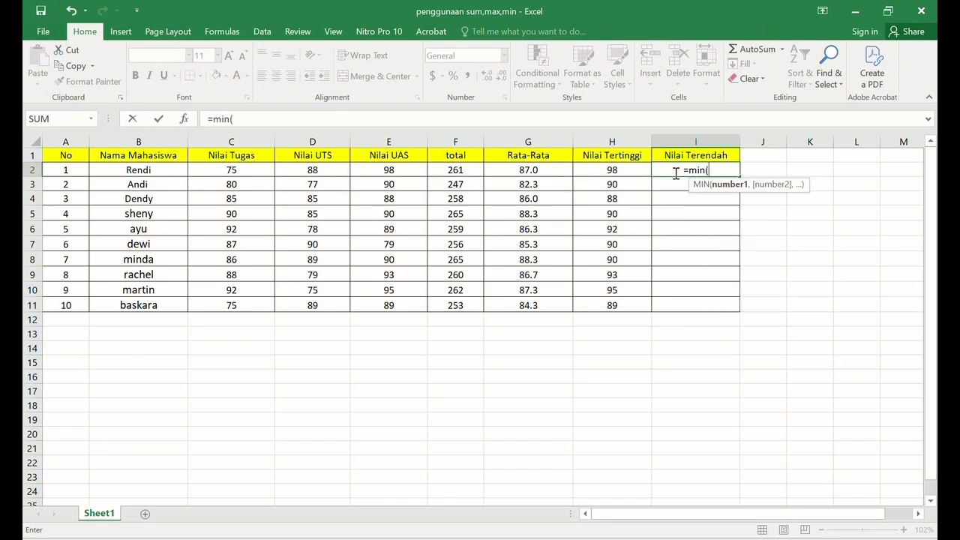
click(225, 174)
drag(307, 169, 401, 171)
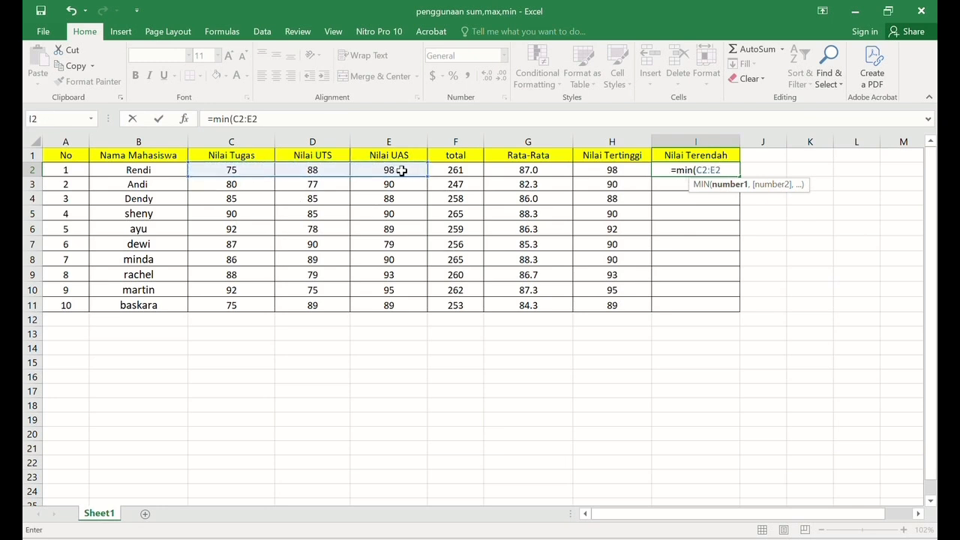
text())
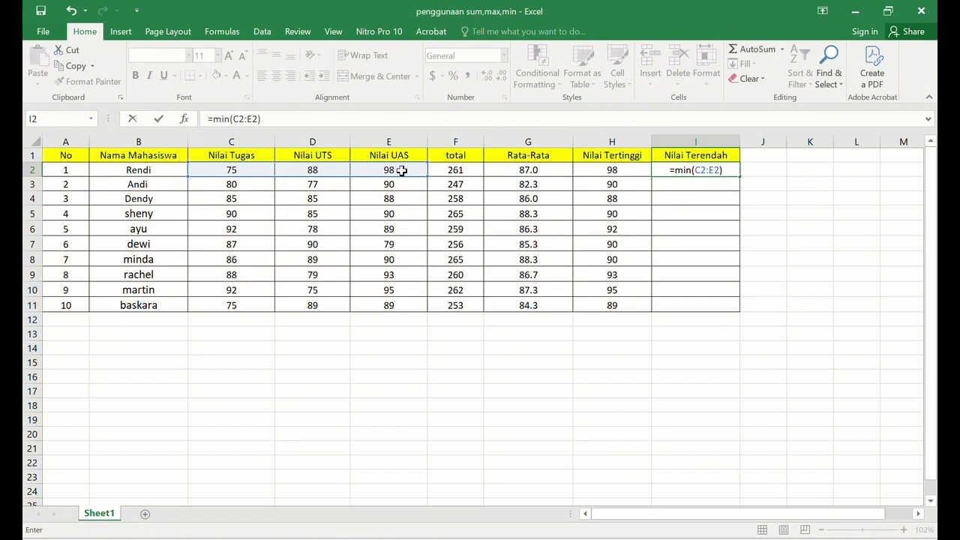
key(Return)
click(675, 168)
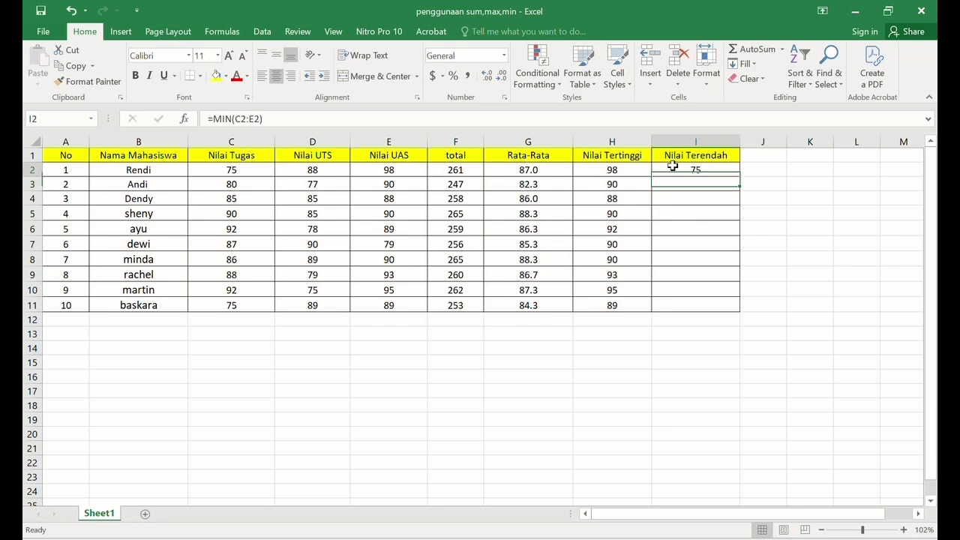
drag(739, 176, 761, 306)
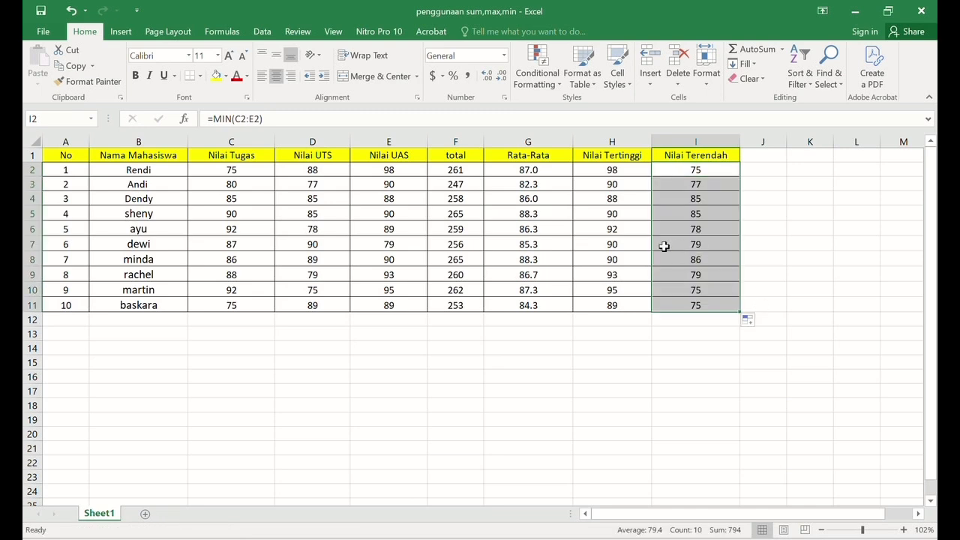
click(26, 258)
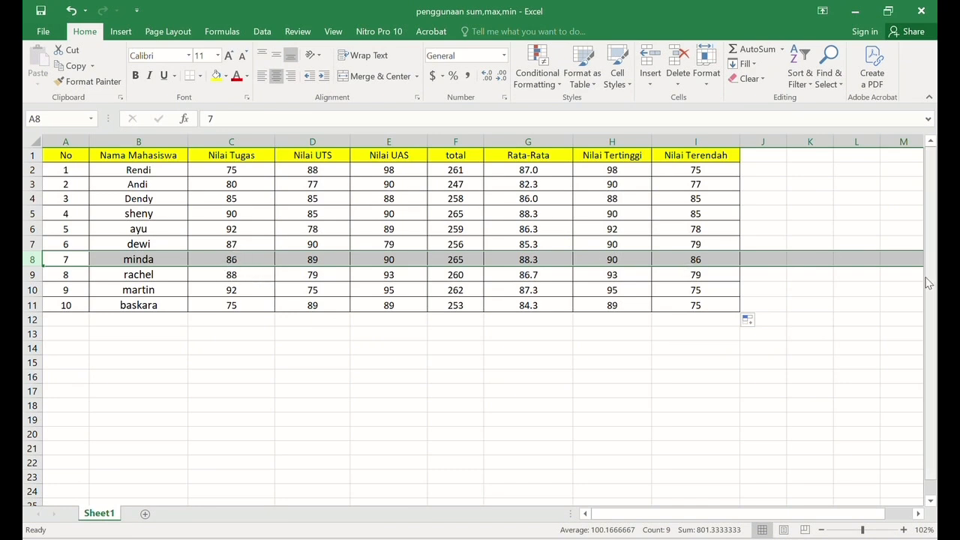
click(893, 293)
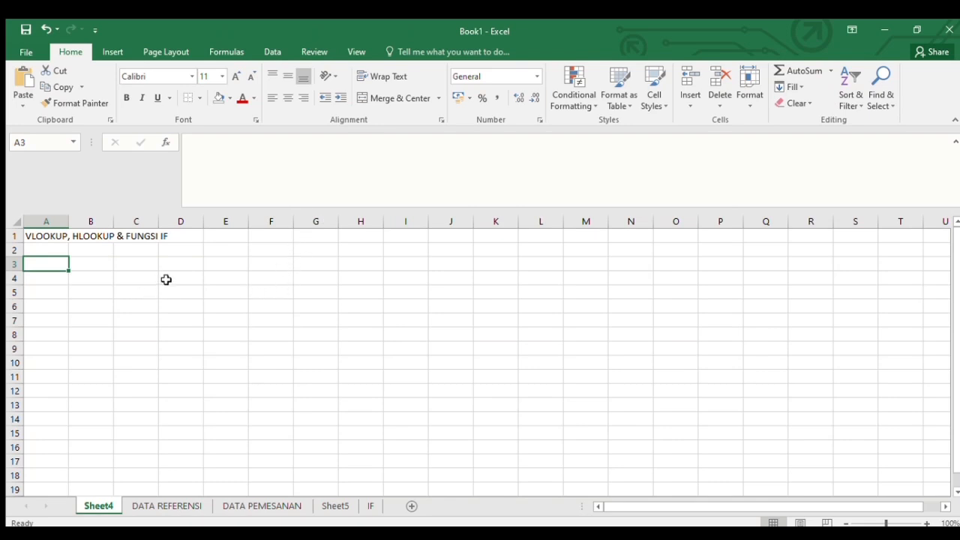
Enter the heading VLOOKUP in cell A3 of Sheet4 in the Book1 workbook.
text(VLOO)
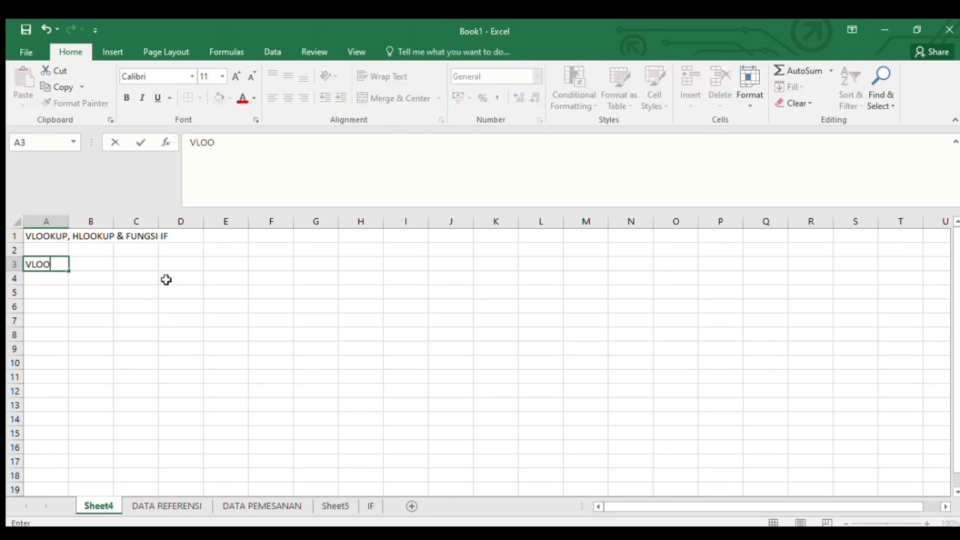
text(KUP)
key(Tab)
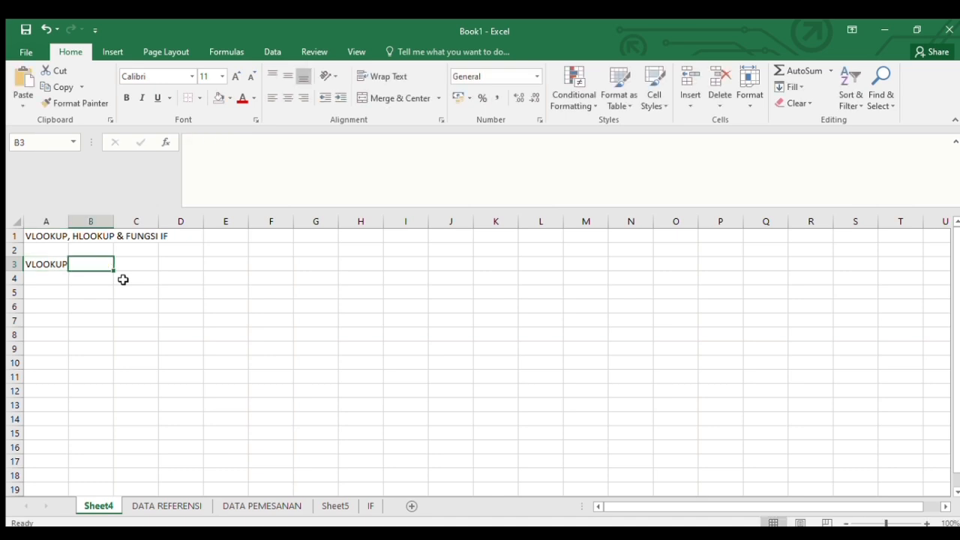
text(=V)
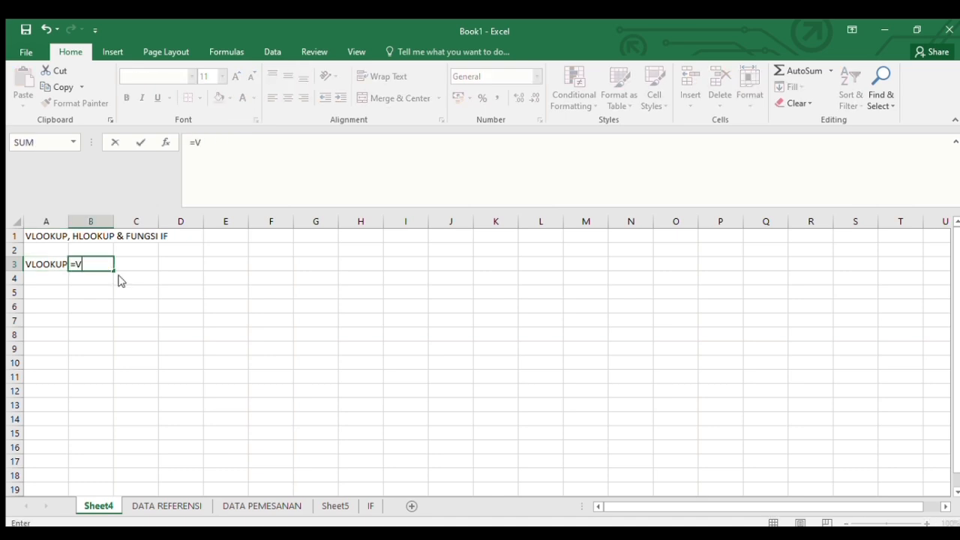
text(LOOKUP()
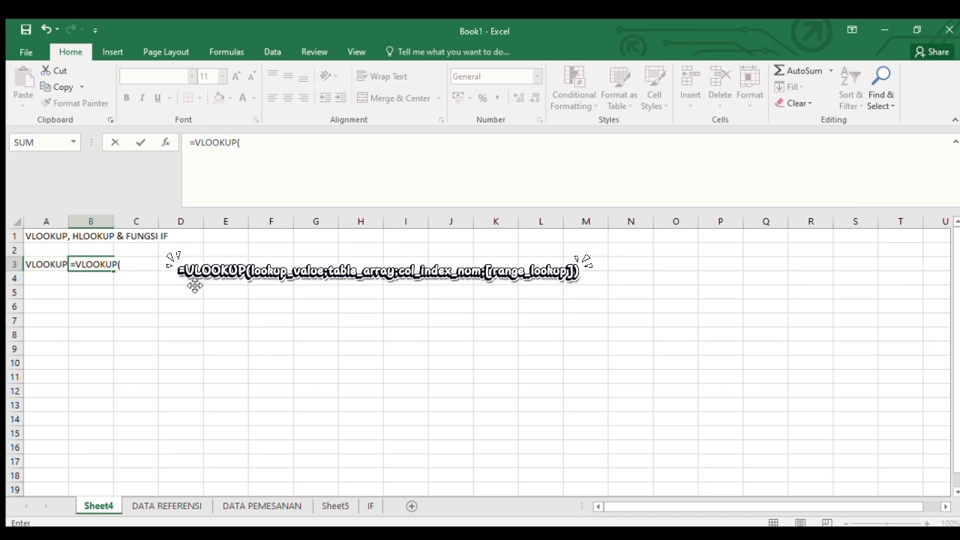
key(shift+Left)
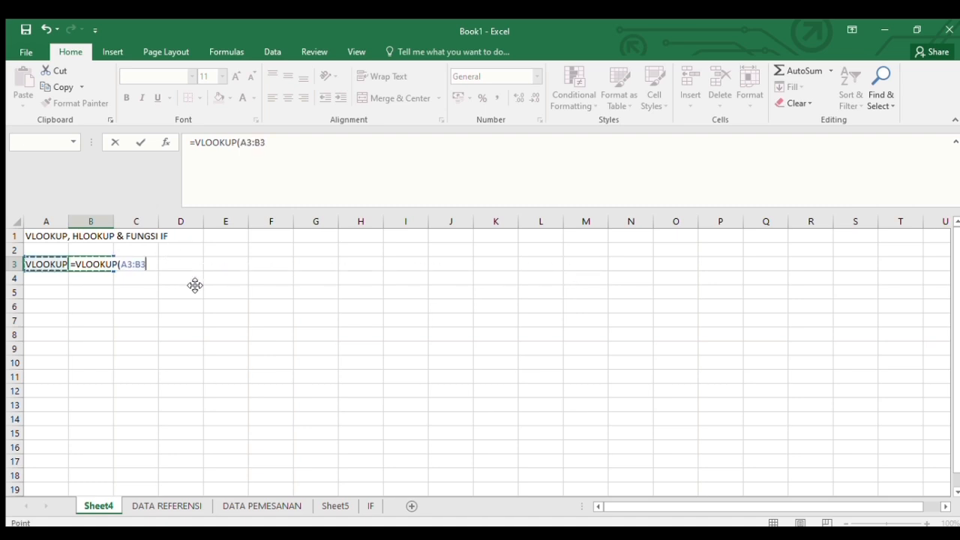
key(Right)
key(BackSpace)
key(BackSpace)
key(BackSpace)
key(BackSpace)
key(BackSpace)
key(BackSpace)
key(BackSpace)
key(BackSpace)
key(BackSpace)
key(BackSpace)
key(BackSpace)
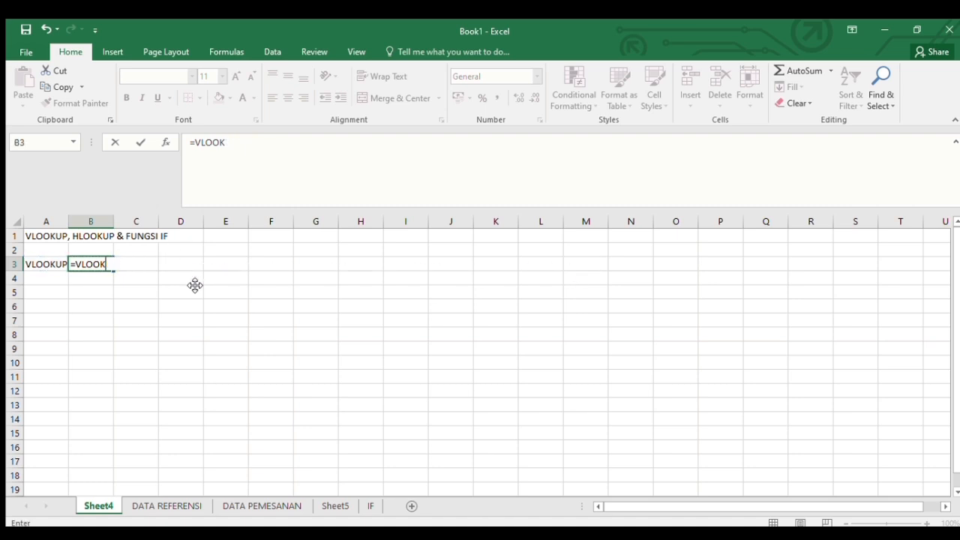
key(Return)
Enter the heading HLOOKUP in cell A4, directly under the VLOOKUP heading.
key(Left)
text(H)
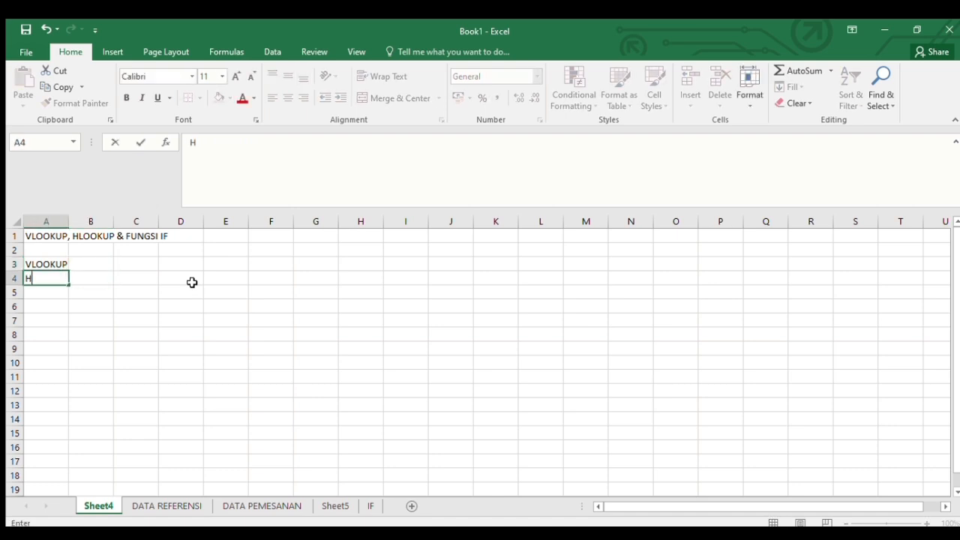
text(LOOKUP)
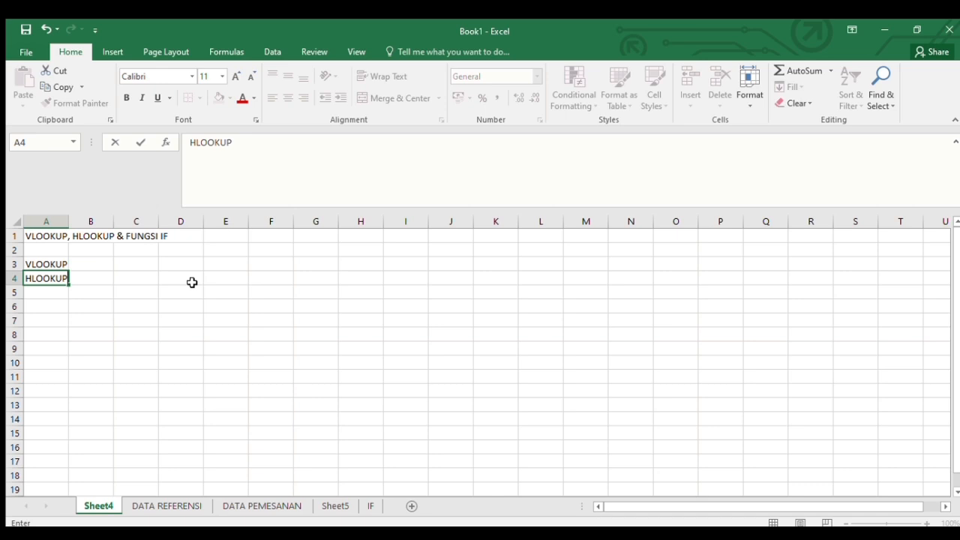
key(Tab)
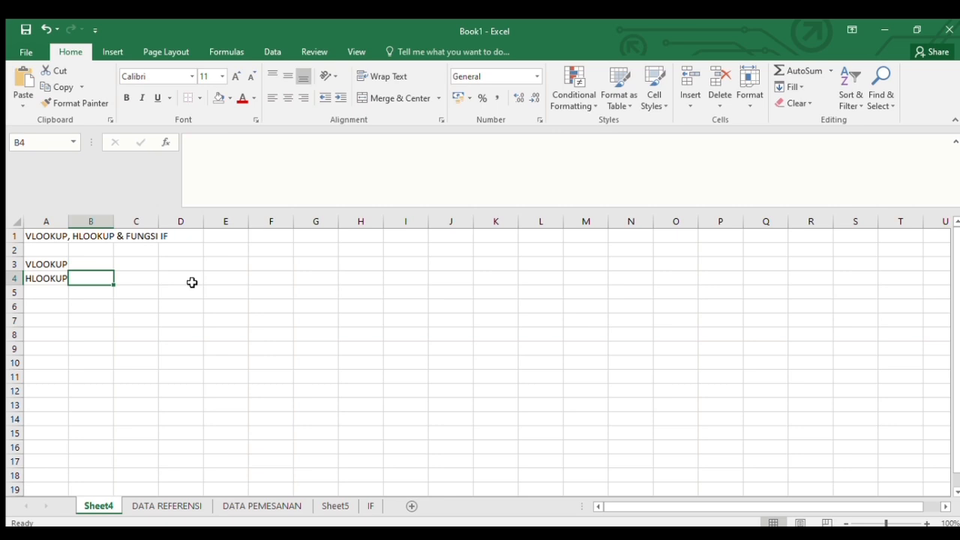
text(=HL)
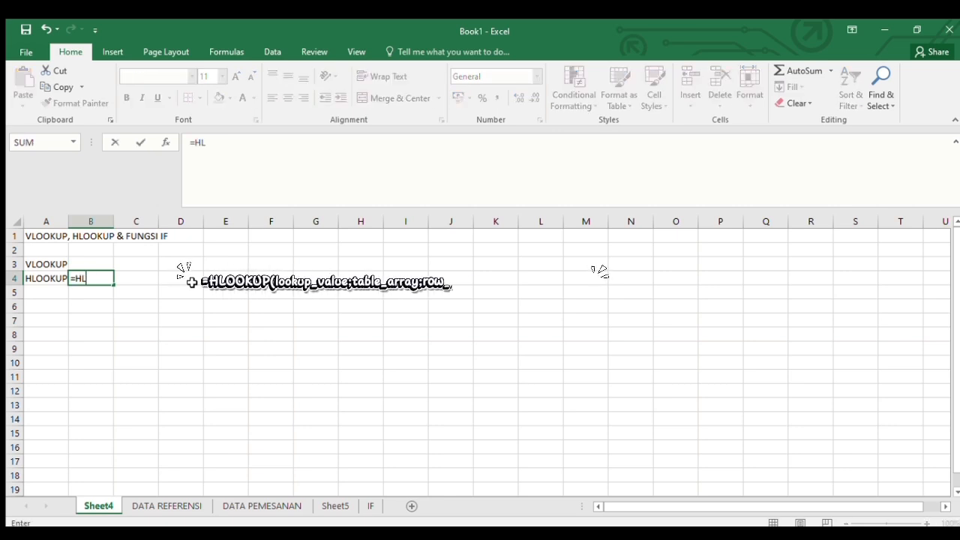
text(OOKUP)
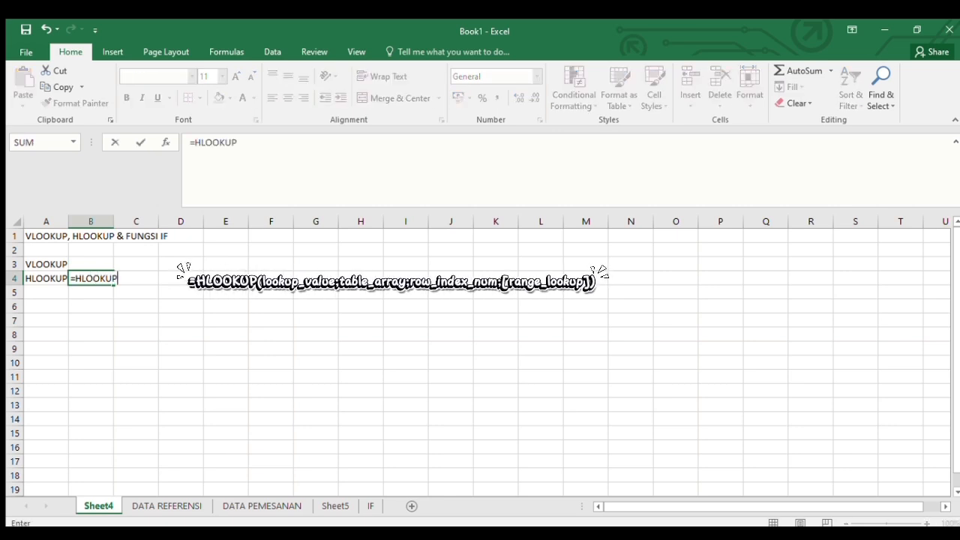
text(()
key(BackSpace)
key(BackSpace)
key(BackSpace)
key(BackSpace)
key(BackSpace)
key(BackSpace)
key(BackSpace)
key(BackSpace)
key(BackSpace)
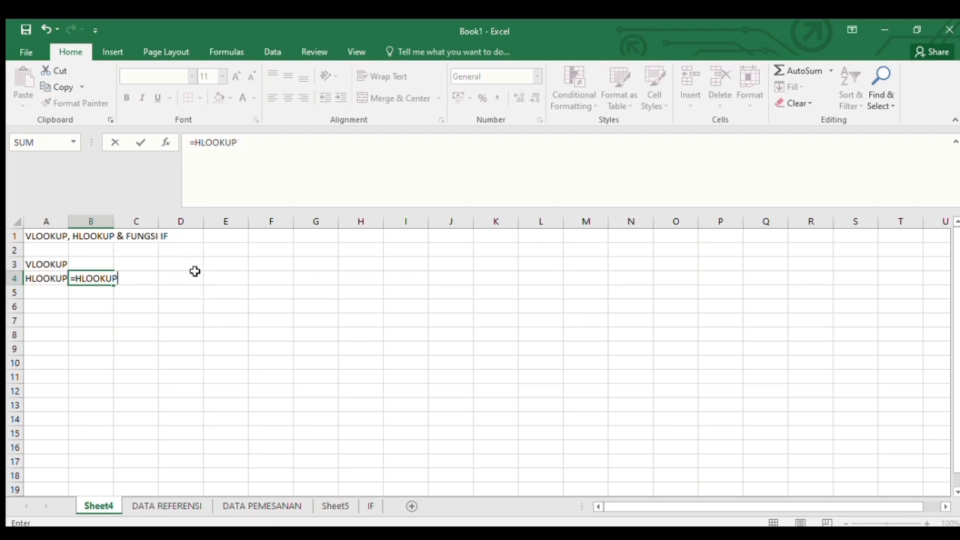
key(Escape)
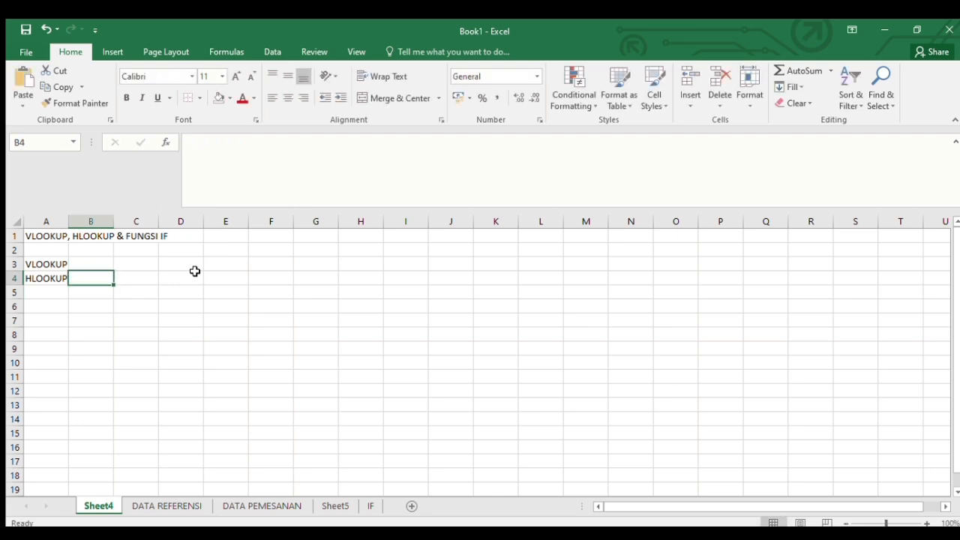
Highlight the whole of column D and entire rows 6, 2 and 3 to illustrate vertical and horizontal data directions.
key(Right)
key(Right)
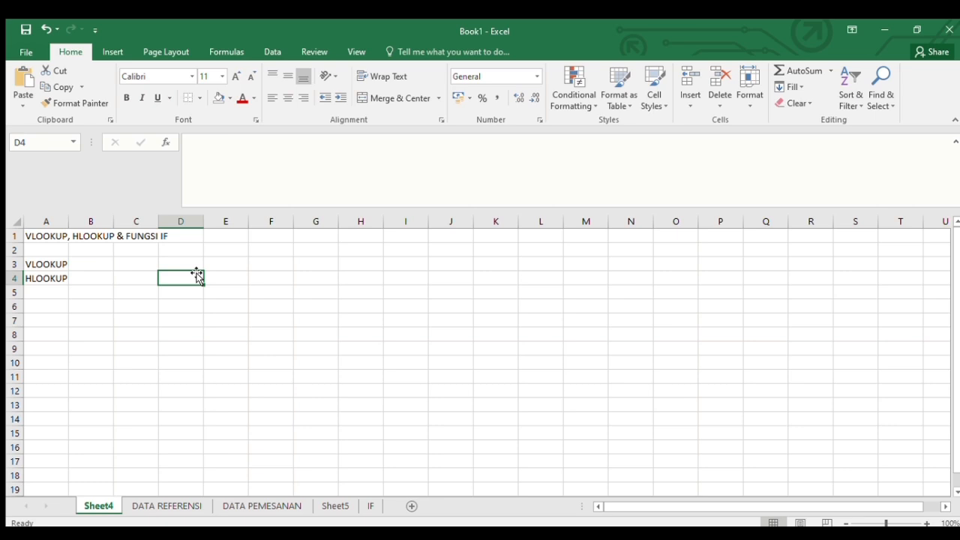
key(ctrl+space)
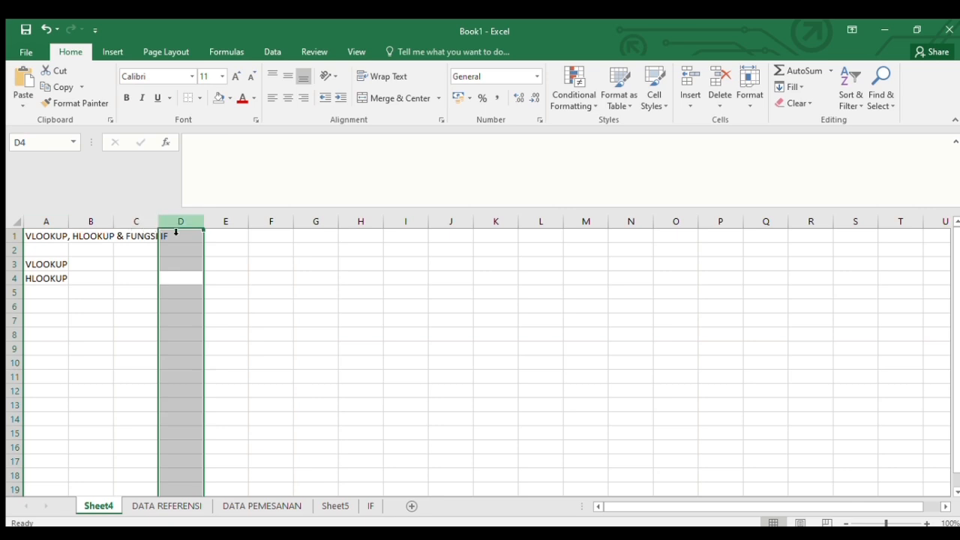
key(Return)
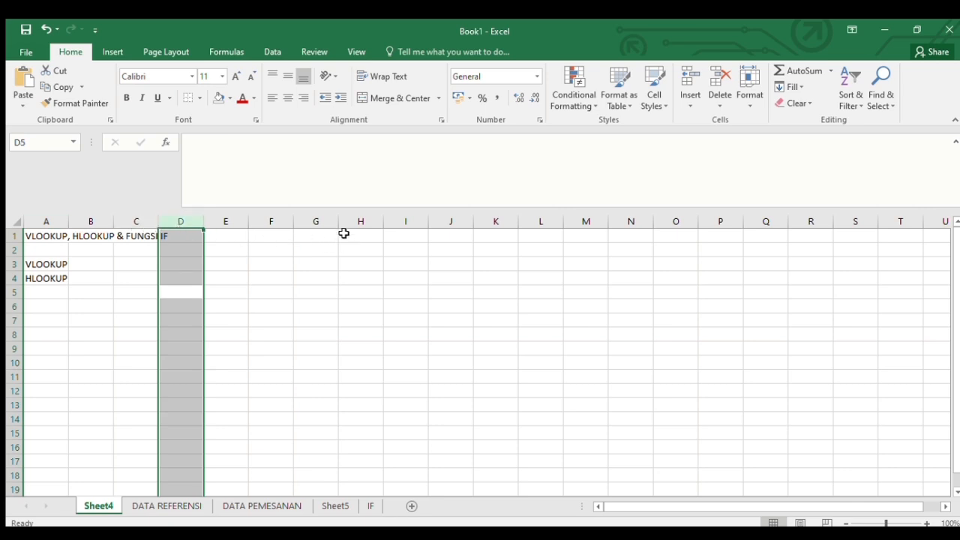
key(Down)
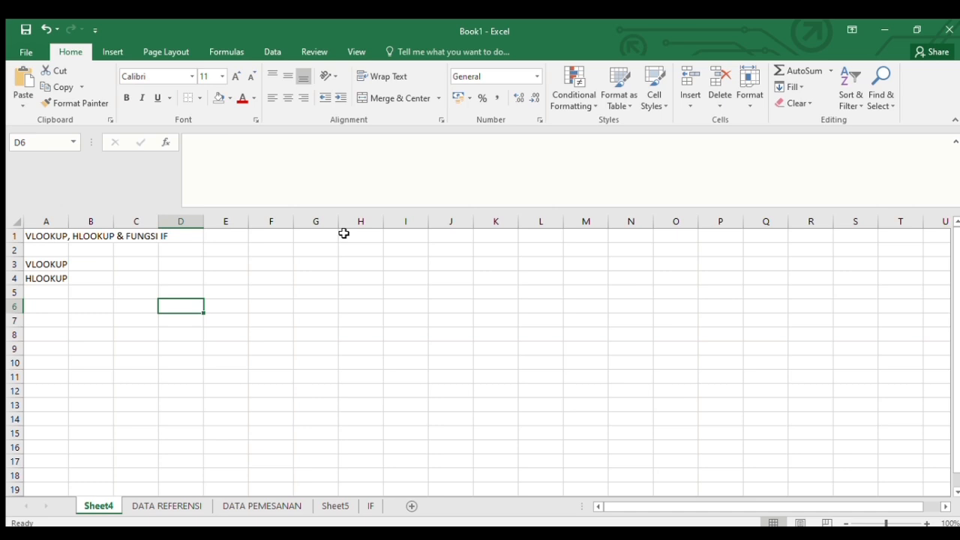
key(shift+space)
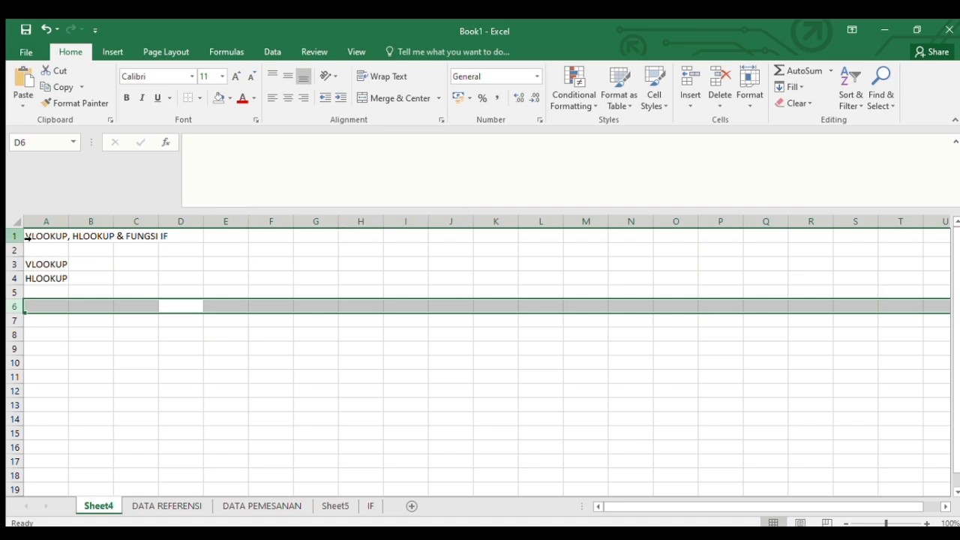
key(Up)
key(Up)
key(Up)
key(Up)
key(Up)
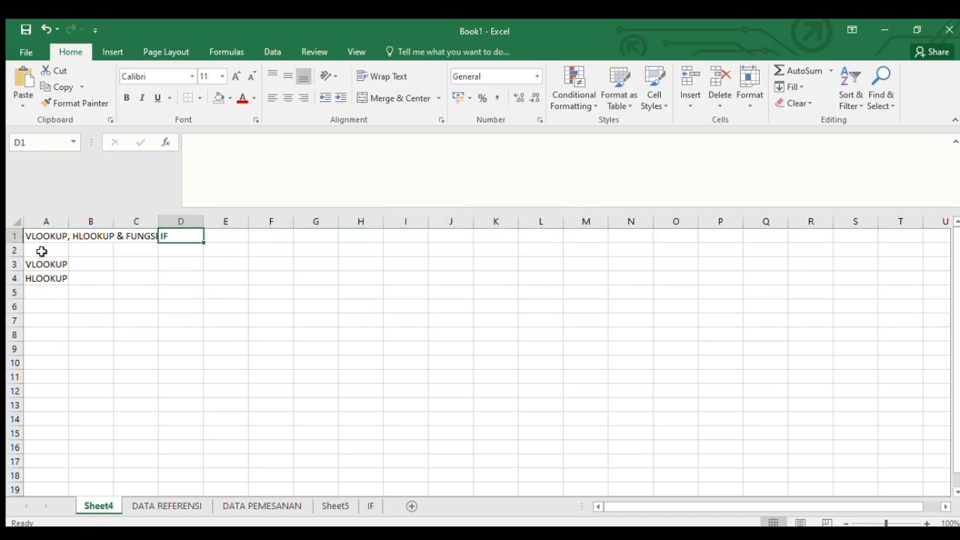
key(Down)
key(Down)
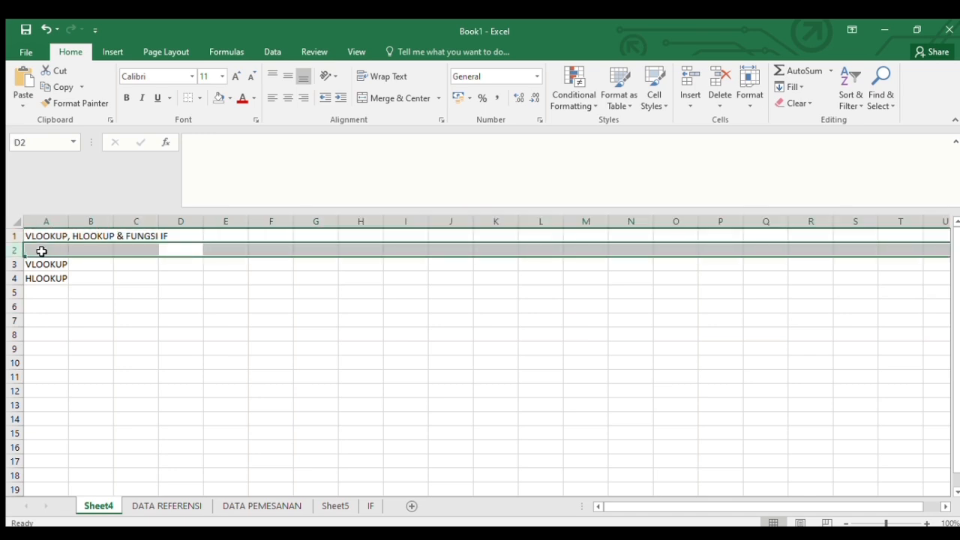
key(shift+space)
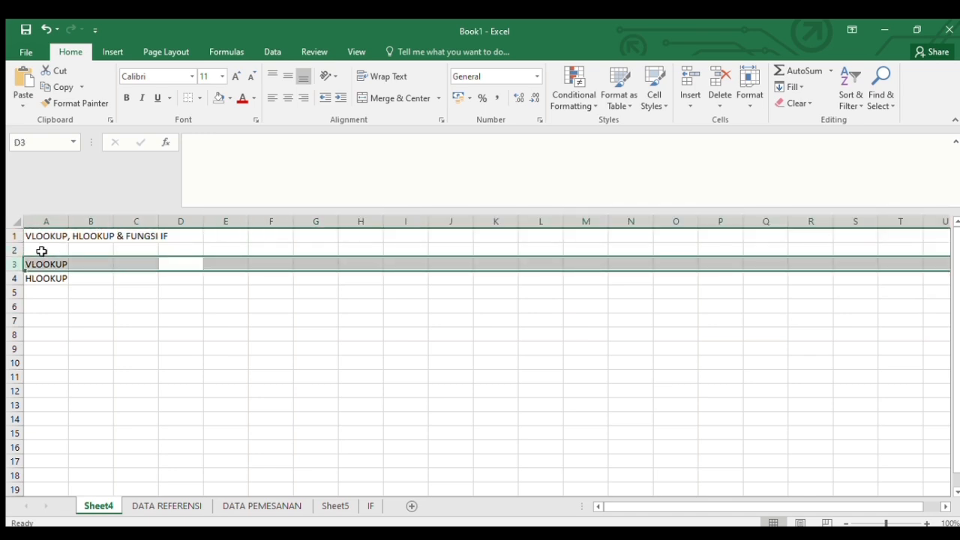
key(Down)
key(Down)
key(Down)
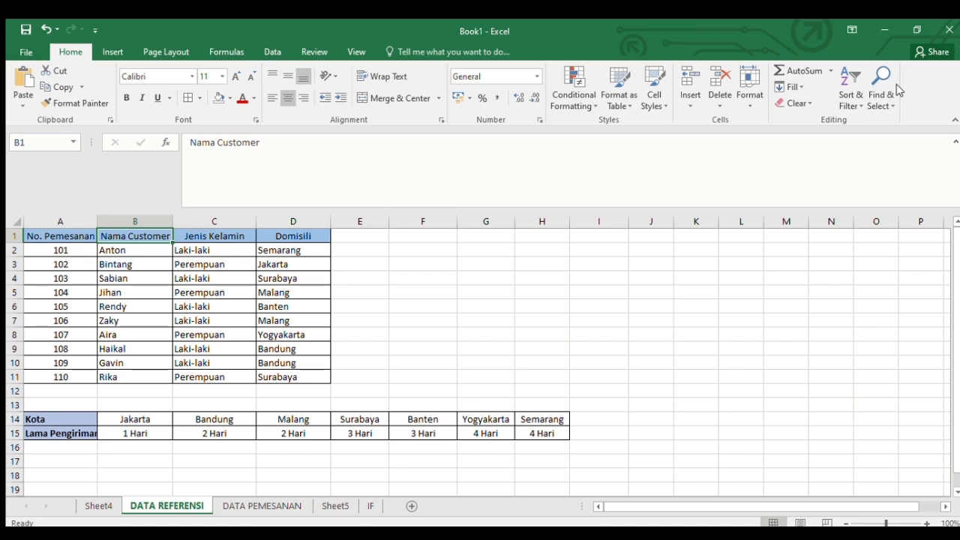
Examine the No. Pemesanan column and the Kota row of the two reference tables on the DATA REFERENSI sheet.
key(Left)
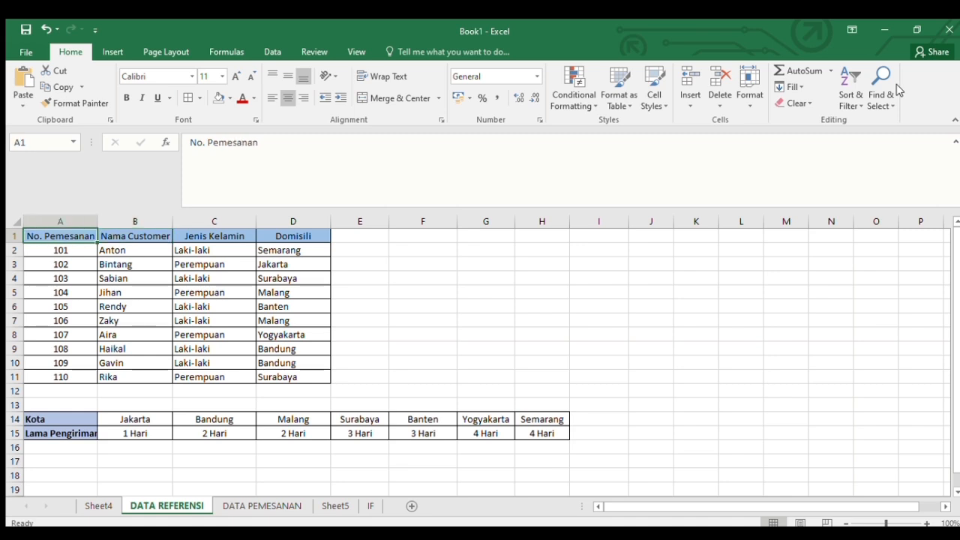
key(ctrl+shift+Down)
key(Down)
key(Down)
key(Down)
key(Down)
key(Down)
key(Down)
key(Down)
key(Down)
key(Down)
key(Down)
key(Down)
key(Down)
key(Down)
key(ctrl+shift+Right)
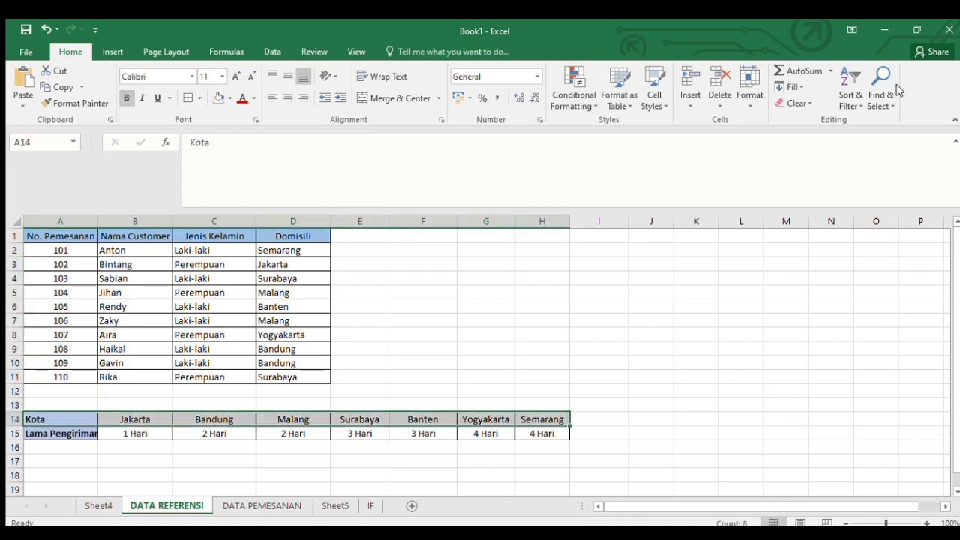
key(ctrl+shift+Left)
key(ctrl+Up)
key(ctrl+Up)
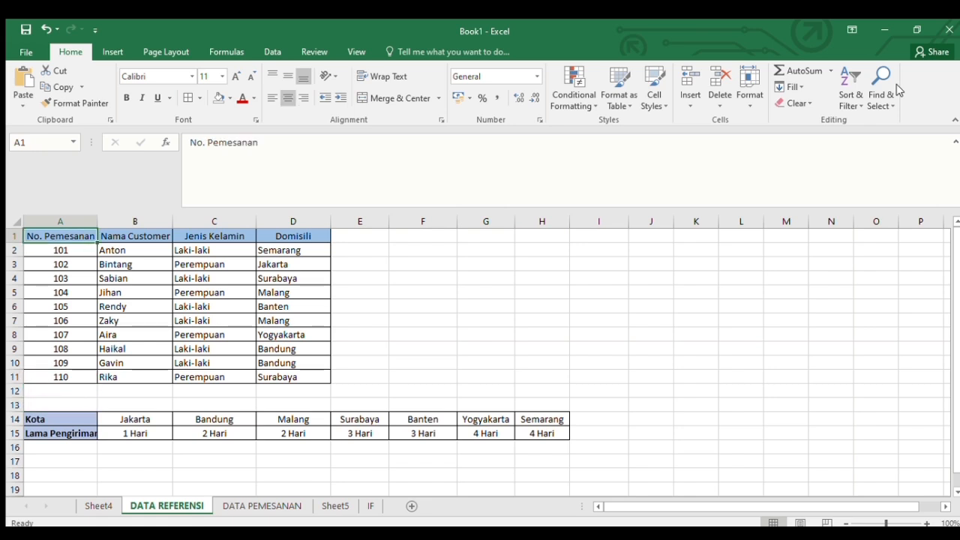
Review the Jenis Kelamin and Domisili columns and the Kota and Lama Pengiriman row headings of the reference tables.
key(Right)
key(Right)
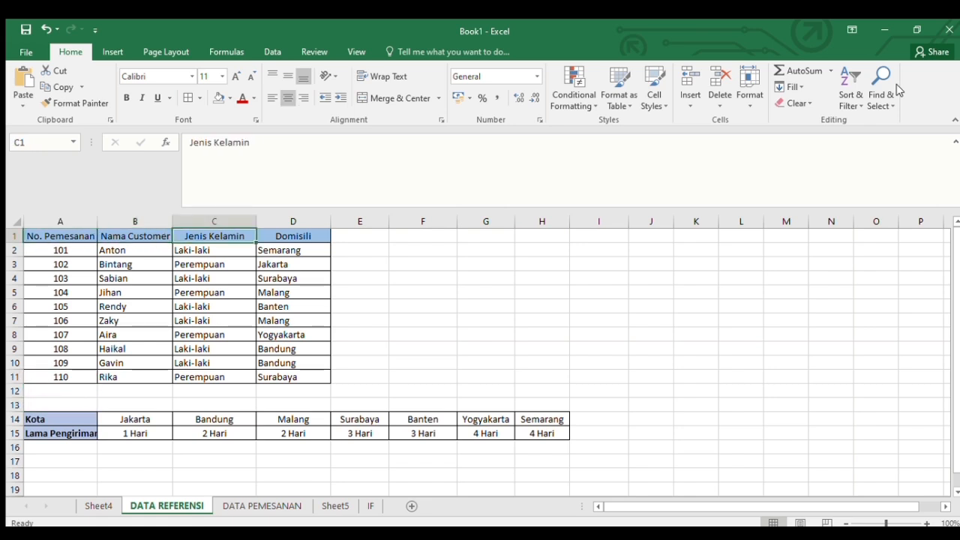
key(Right)
key(ctrl+Down)
key(Down)
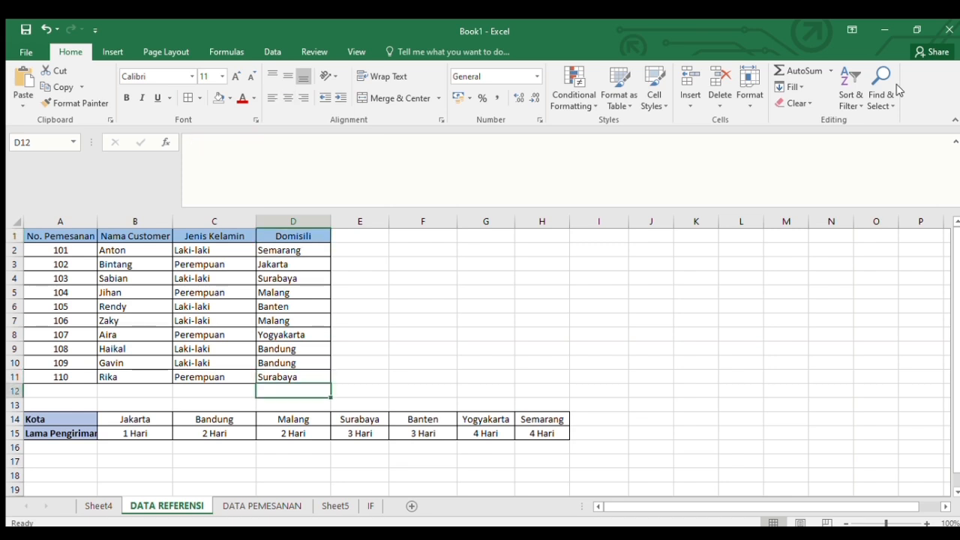
key(Down)
key(ctrl+Left)
key(Down)
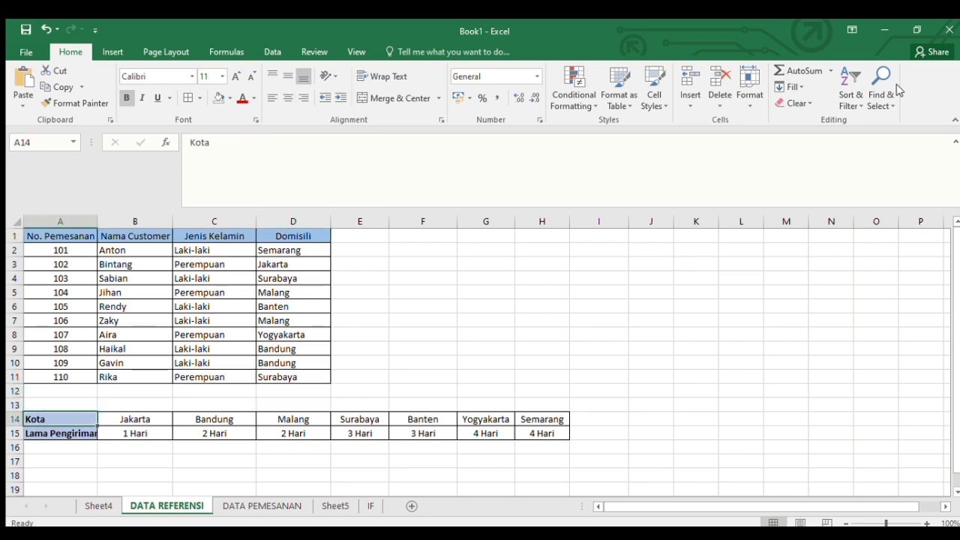
key(Down)
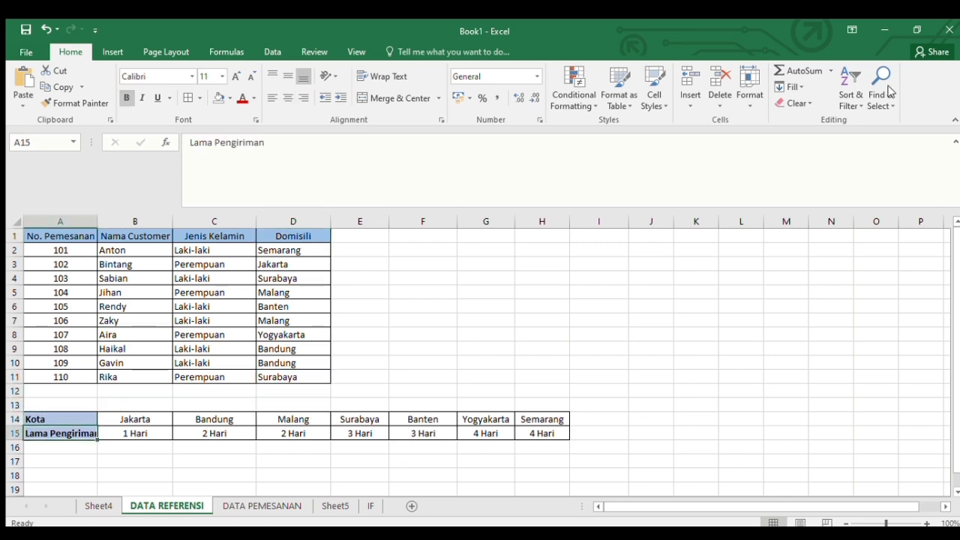
Examine the empty Nama Customer, Domisili and Lama Pengiriman columns on the DATA PEMESANAN sheet.
key(ctrl+Page_Down)
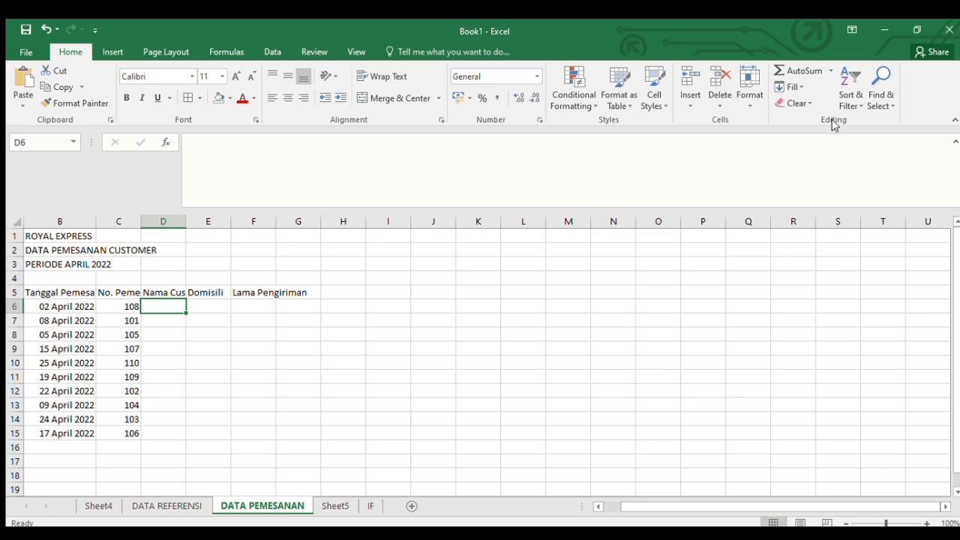
key(Up)
key(Right)
key(Right)
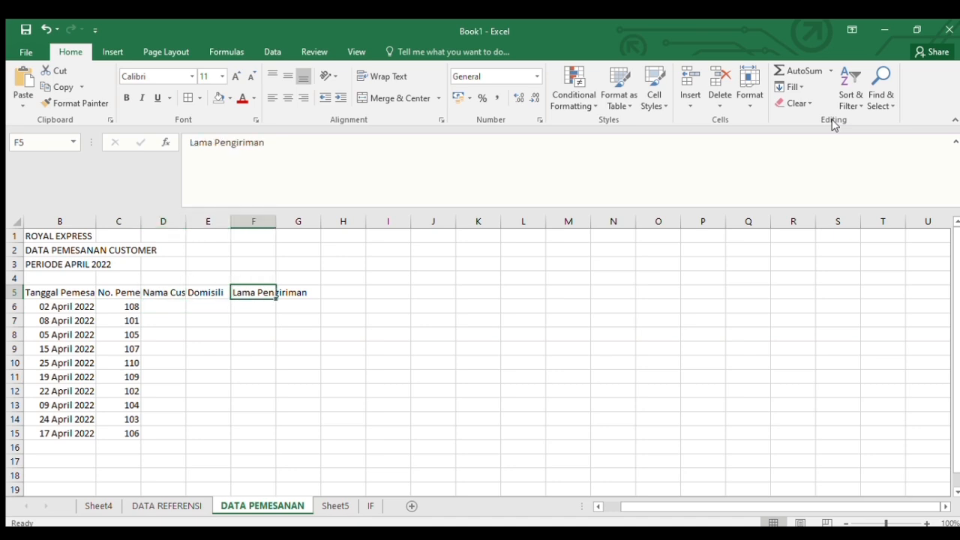
key(Down)
key(Left)
key(Left)
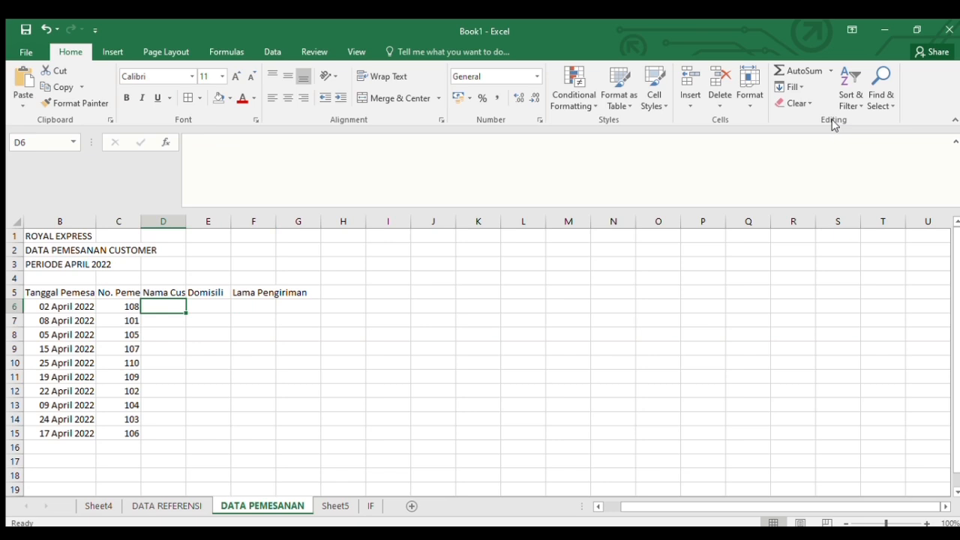
Check the No. Pemesanan and Nama Customer columns on the DATA REFERENSI sheet as the lookup source.
key(ctrl+Page_Up)
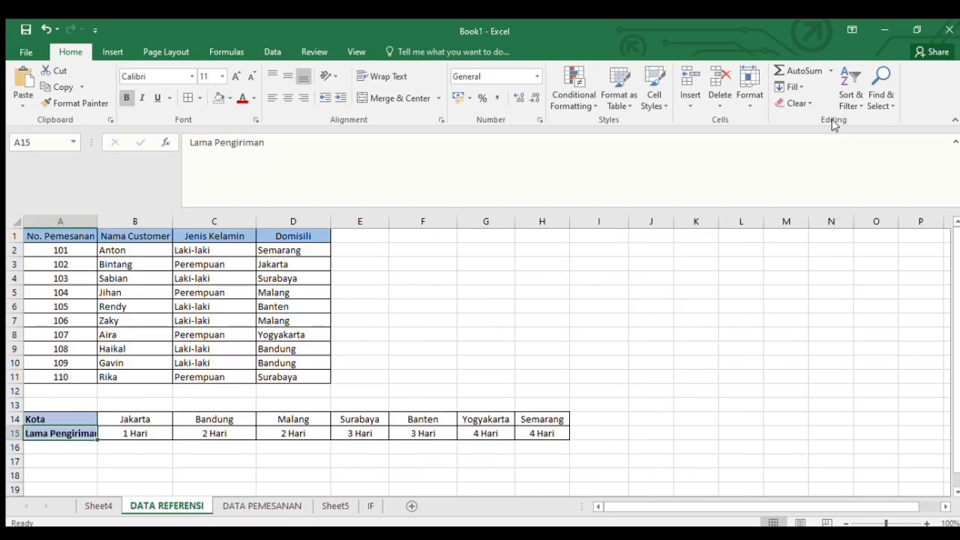
key(Up)
key(ctrl+Up)
key(ctrl+Up)
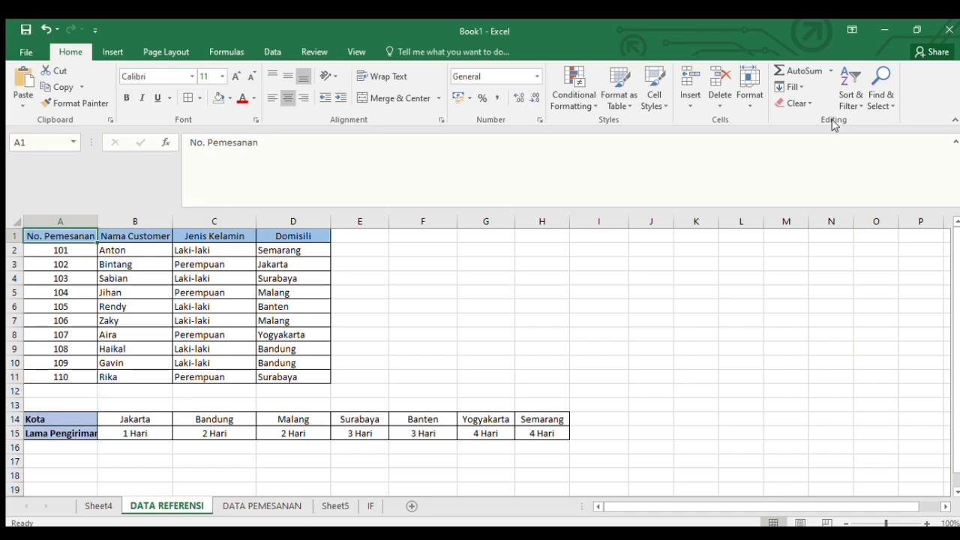
key(ctrl+shift+Down)
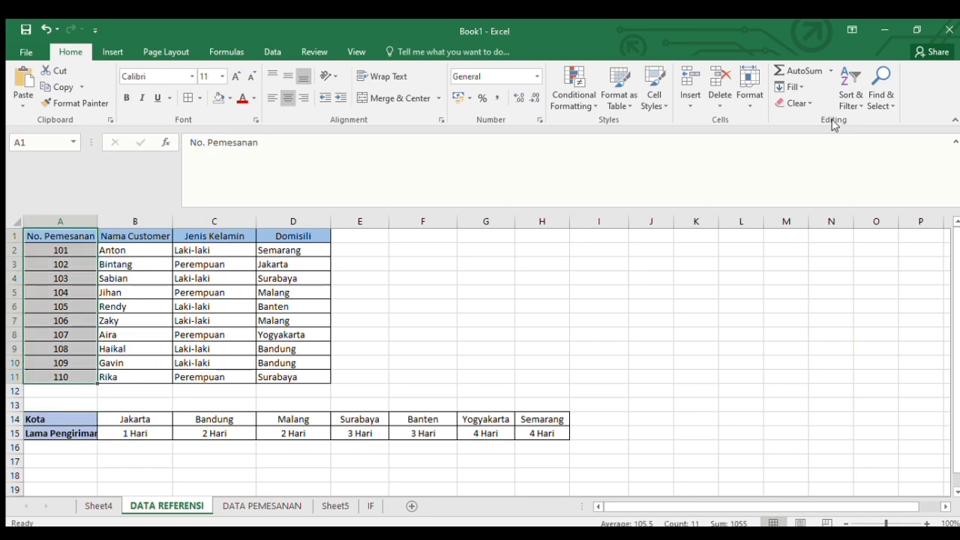
key(Right)
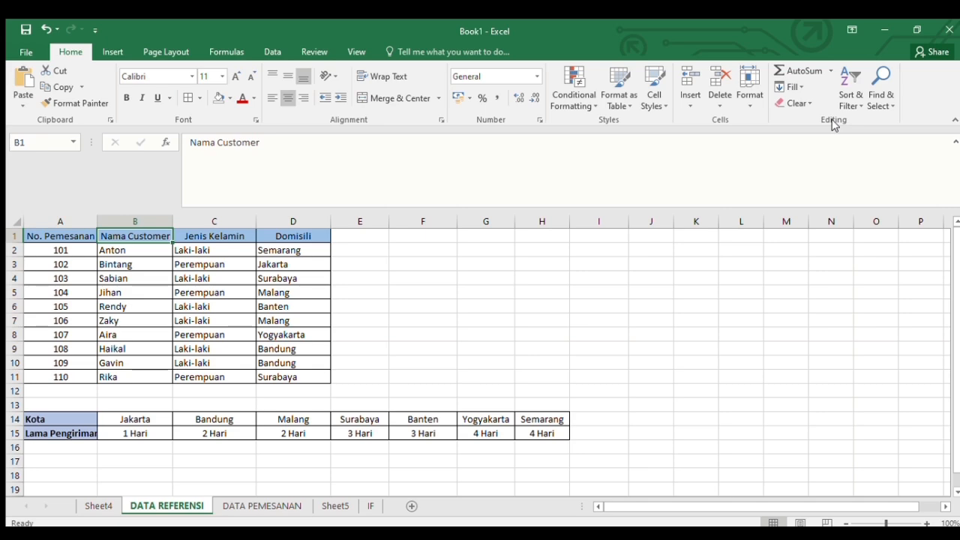
On the DATA PEMESANAN sheet, start a VLOOKUP formula in D6 with the order number in C6 as the lookup value.
key(ctrl+Page_Down)
text(=vlookup)
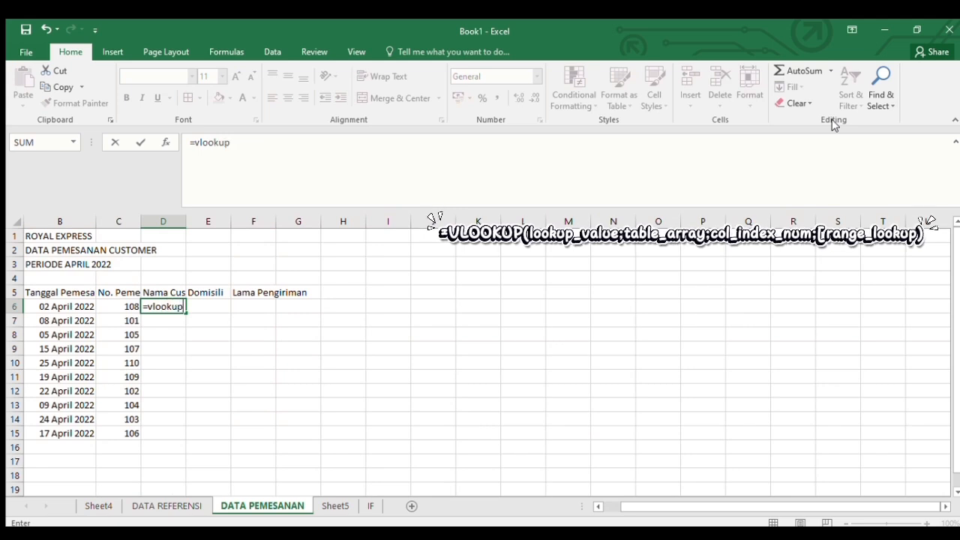
text())
key(BackSpace)
text(()
key(Left)
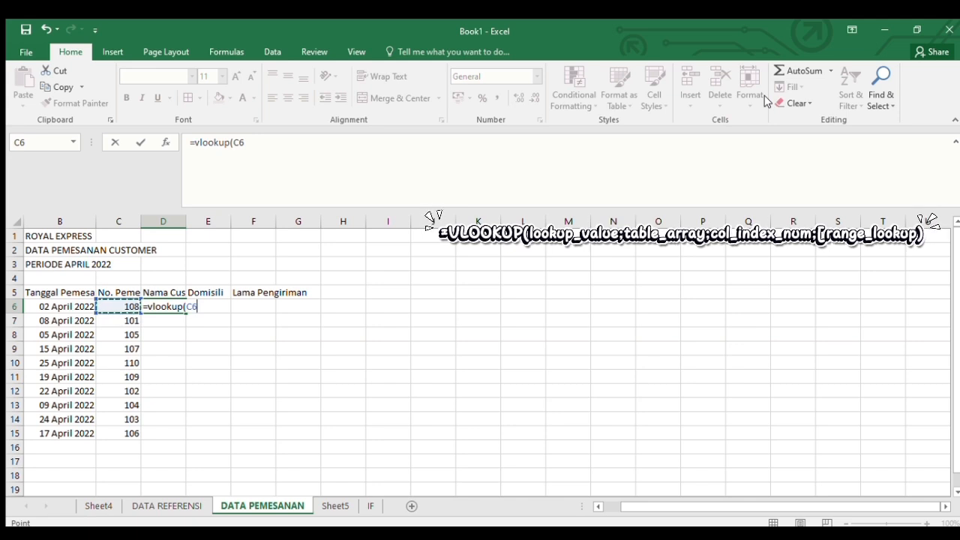
Set the VLOOKUP table array to A1:D11 on the DATA REFERENSI sheet and make it absolute as $A$1:$D$11.
text(;)
key(ctrl+Page_Up)
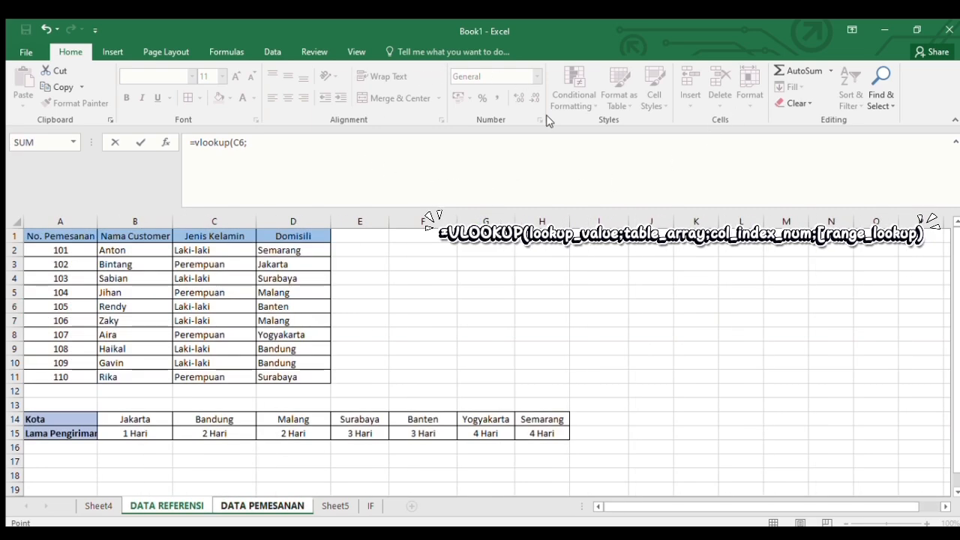
click(57, 237)
key(ctrl+shift+Right)
key(ctrl+shift+Down)
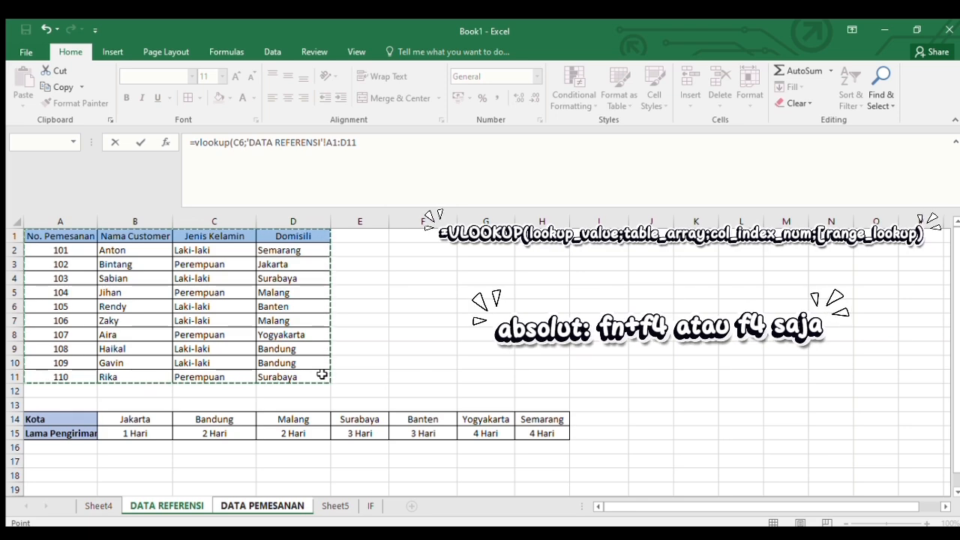
key(F4)
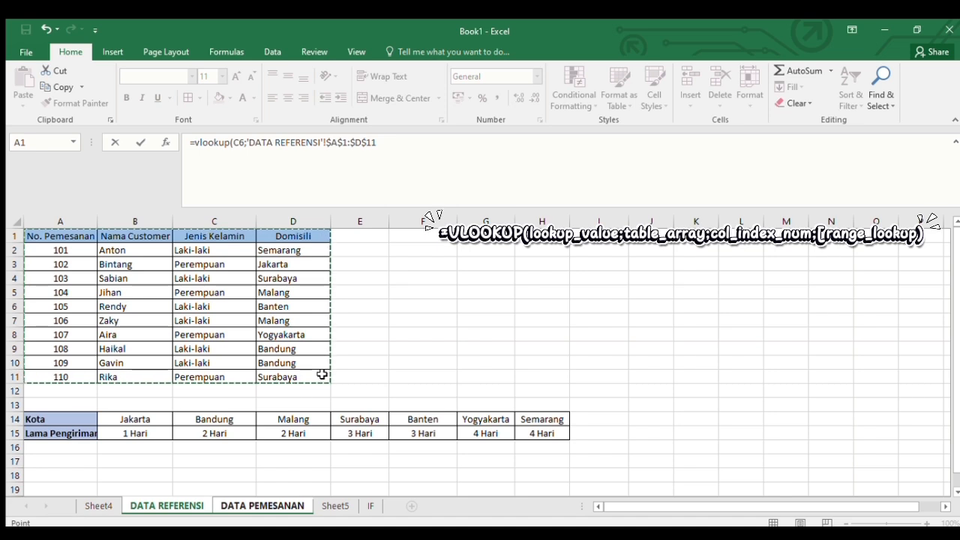
text(;)
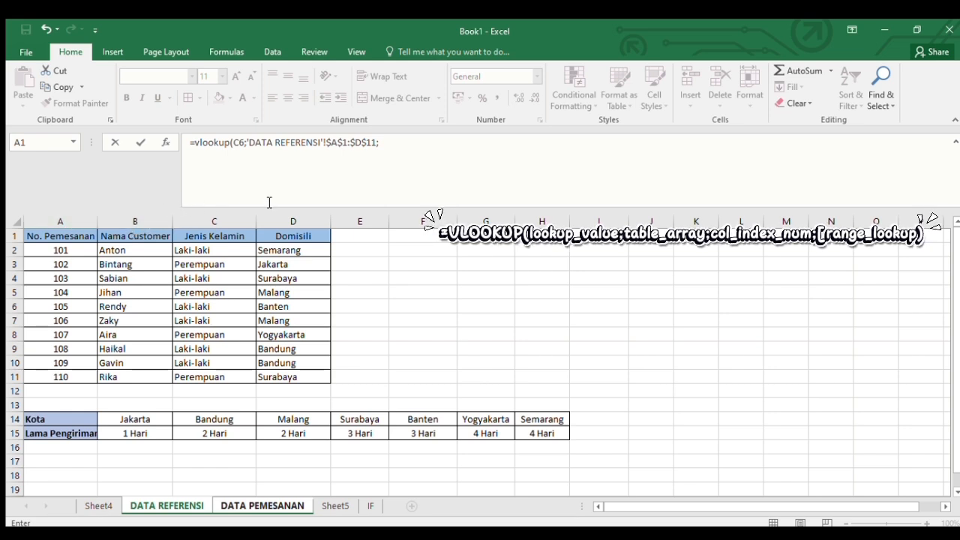
Complete the D6 formula with column index 2 and range lookup 0, and enter it.
click(413, 155)
text(2;0)
text())
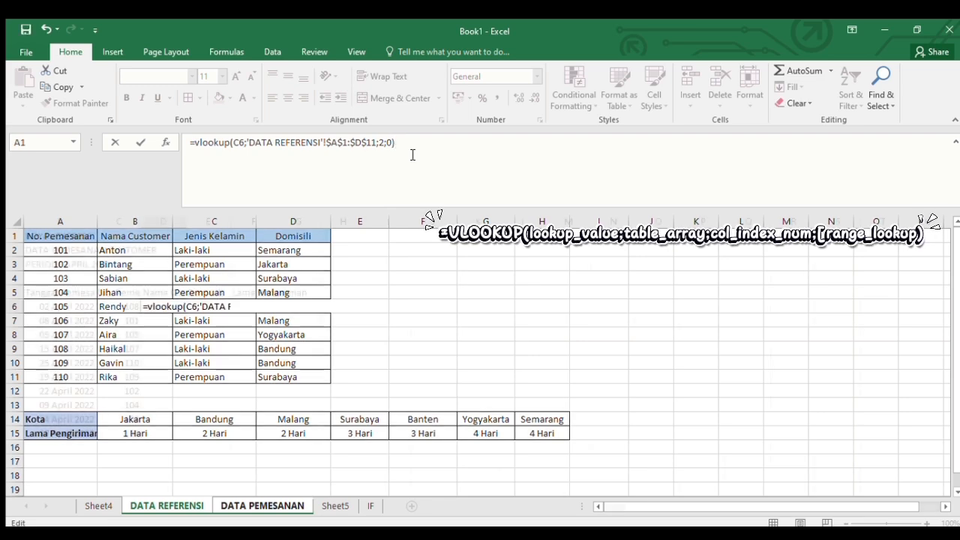
key(Return)
key(Up)
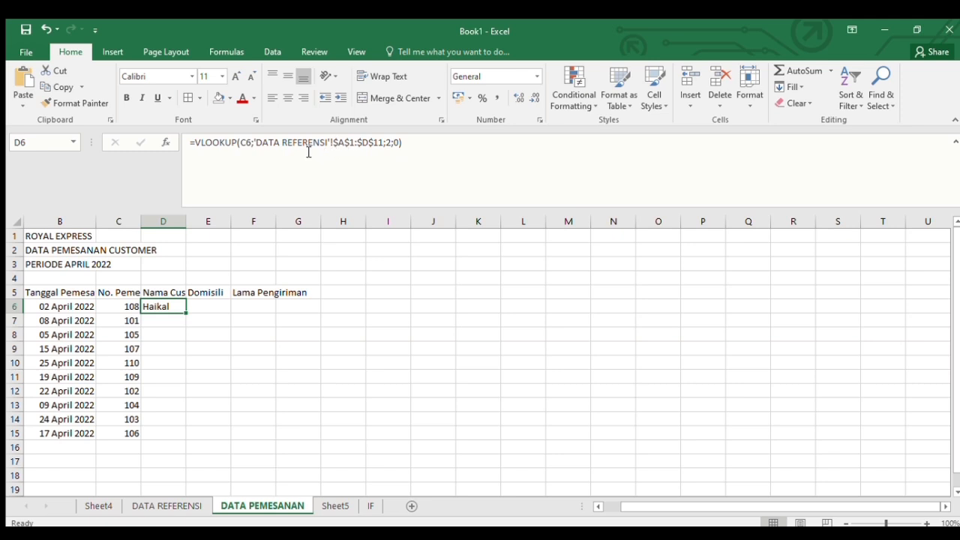
Review the absolute range in D6 and fill its VLOOKUP formula down the Nama Customer column to D15.
click(377, 148)
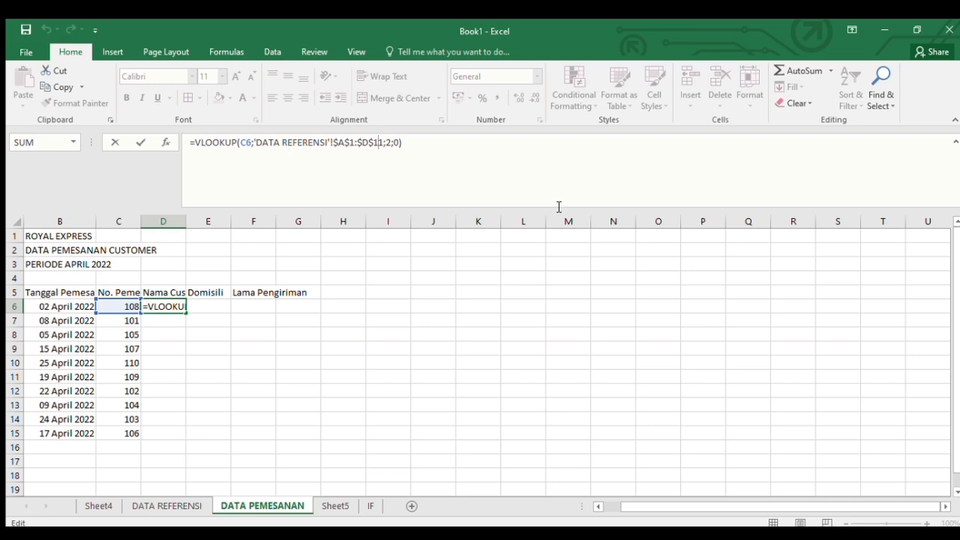
key(Return)
key(Up)
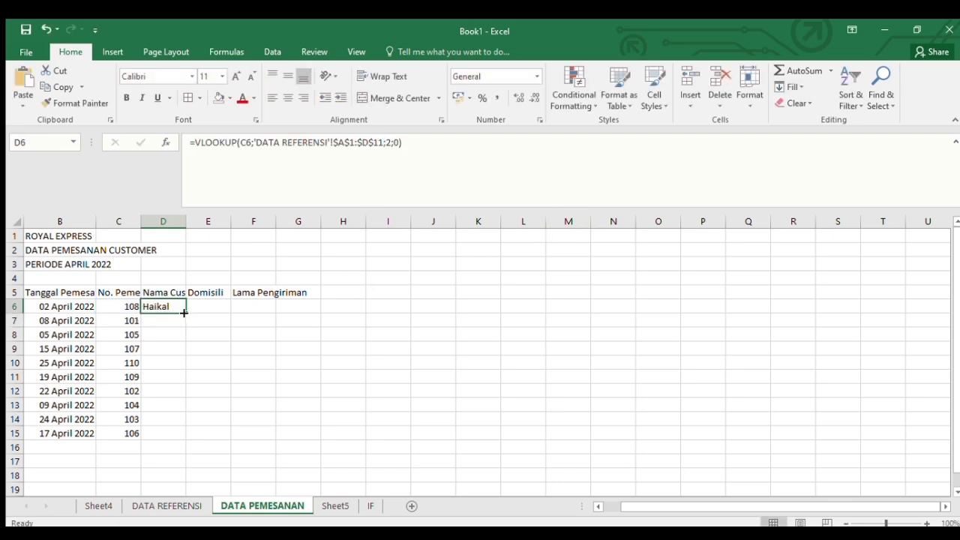
drag(184, 313, 178, 426)
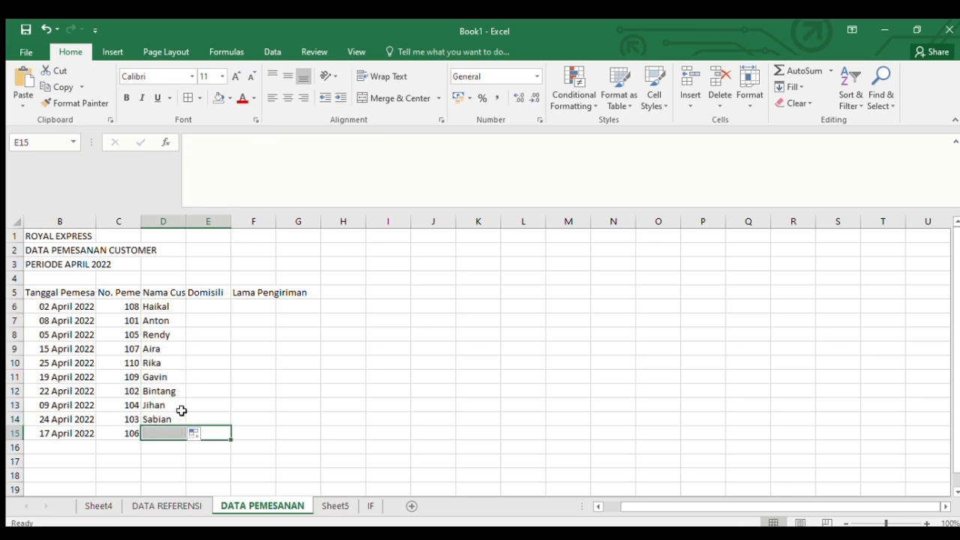
click(180, 418)
drag(186, 428, 182, 435)
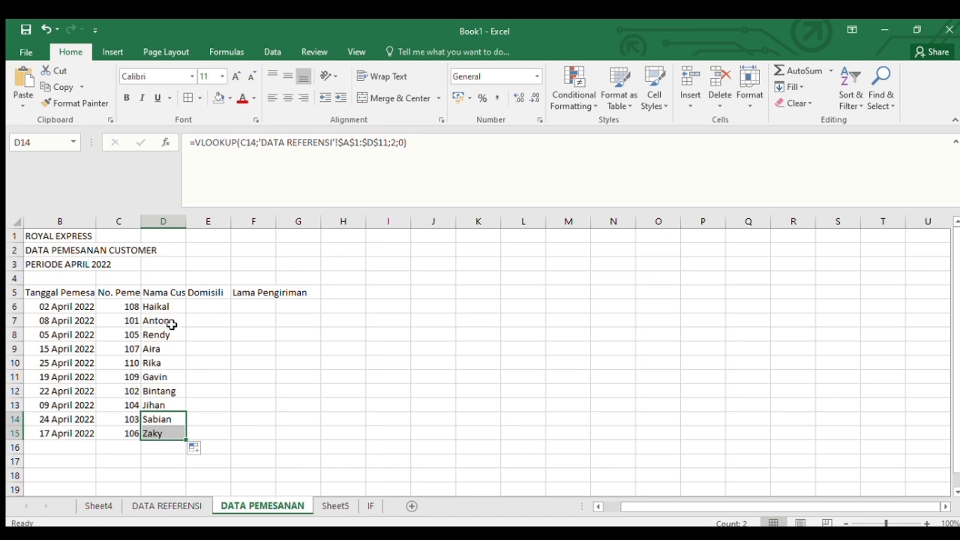
Change the table array in the D6 VLOOKUP formula to the relative range A1:D11.
click(175, 305)
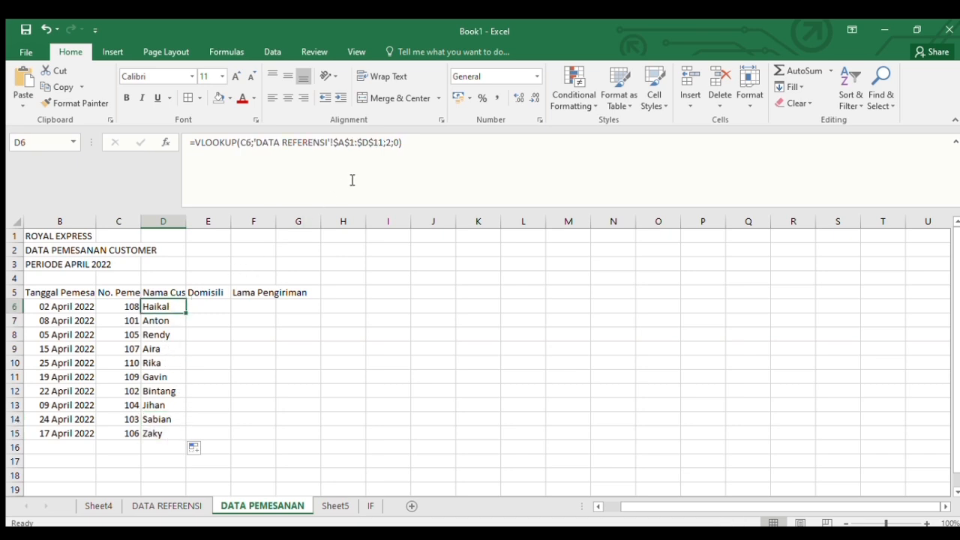
click(381, 147)
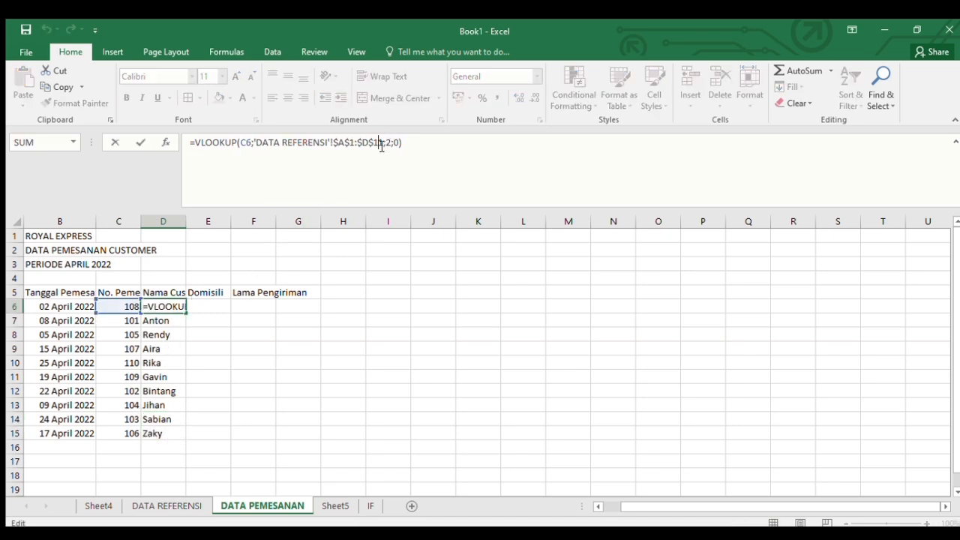
key(shift+Left)
key(shift+Left)
key(shift+Left)
key(shift+Left)
key(shift+Left)
key(shift+Left)
key(shift+Left)
key(shift+Left)
key(shift+Left)
key(shift+Left)
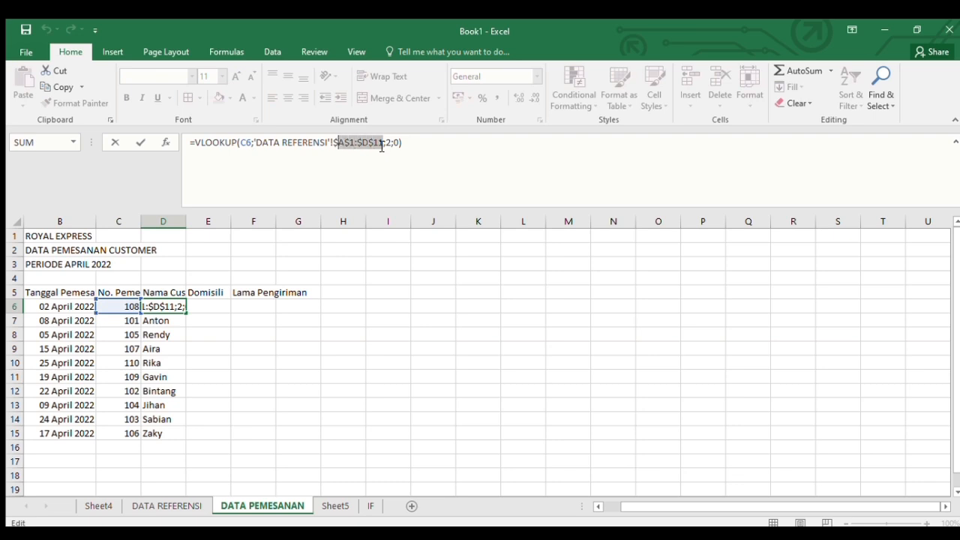
key(F4)
key(F4)
key(F4)
key(Return)
key(Down)
key(Up)
key(Up)
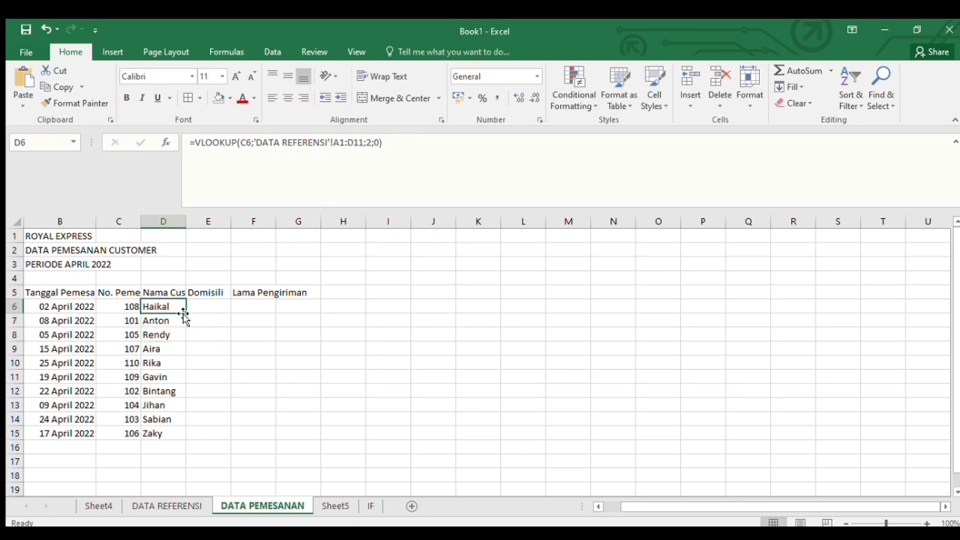
Fill the relative-range formula from D6 down to D15 and compare the lookup ranges in D12 and D6.
drag(188, 312, 185, 438)
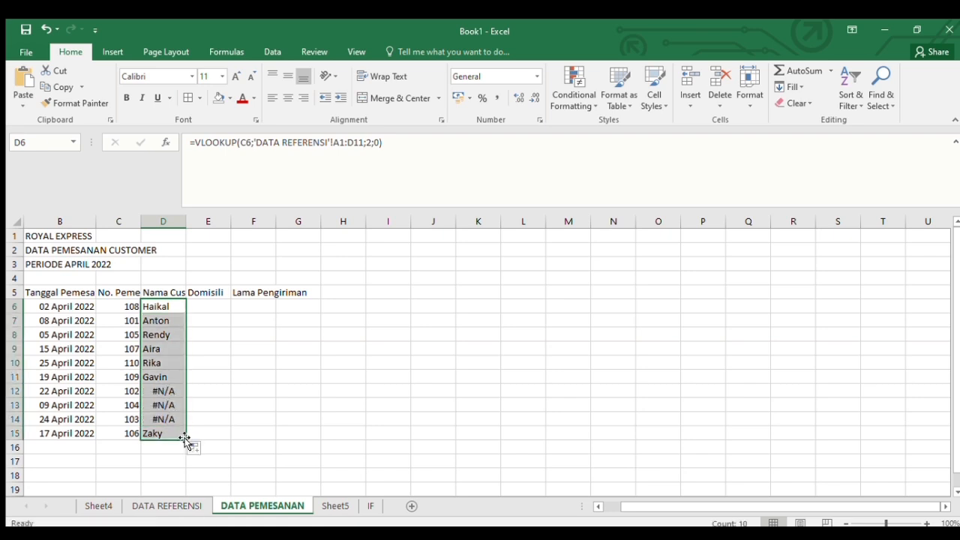
click(169, 392)
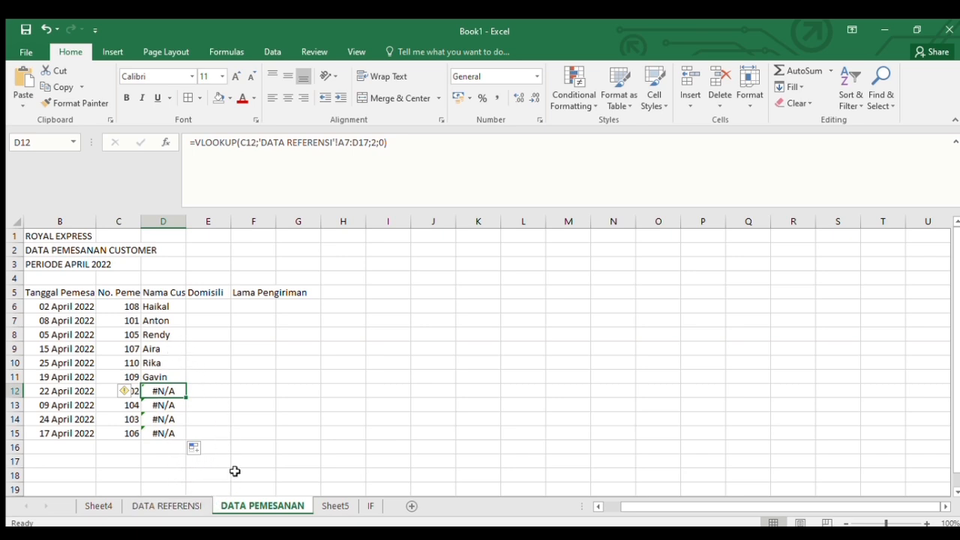
click(173, 311)
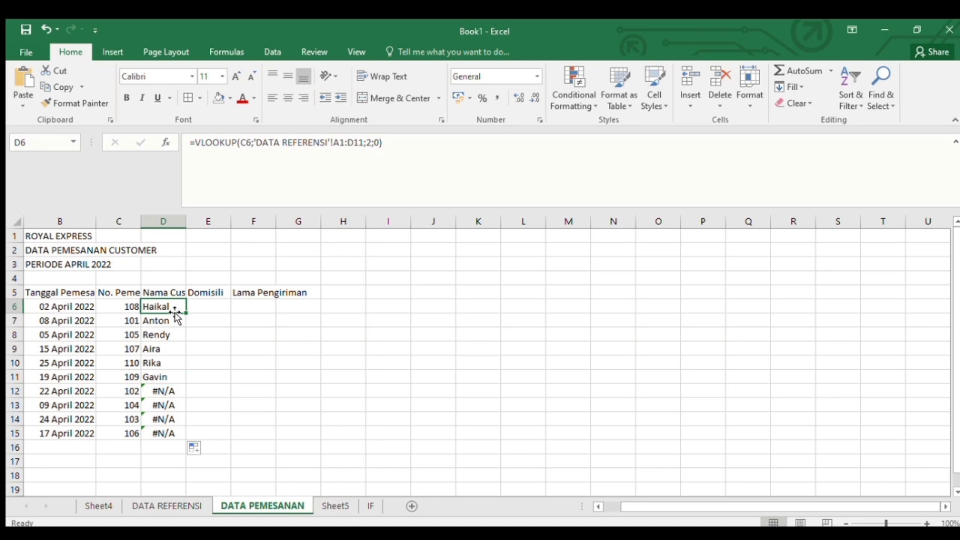
Make the table array in D6 absolute again as $A$1:$D$11 and refill the formula down to D15.
click(365, 142)
key(shift+Left)
key(shift+Left)
key(shift+Left)
key(shift+Left)
key(shift+Left)
key(shift+Left)
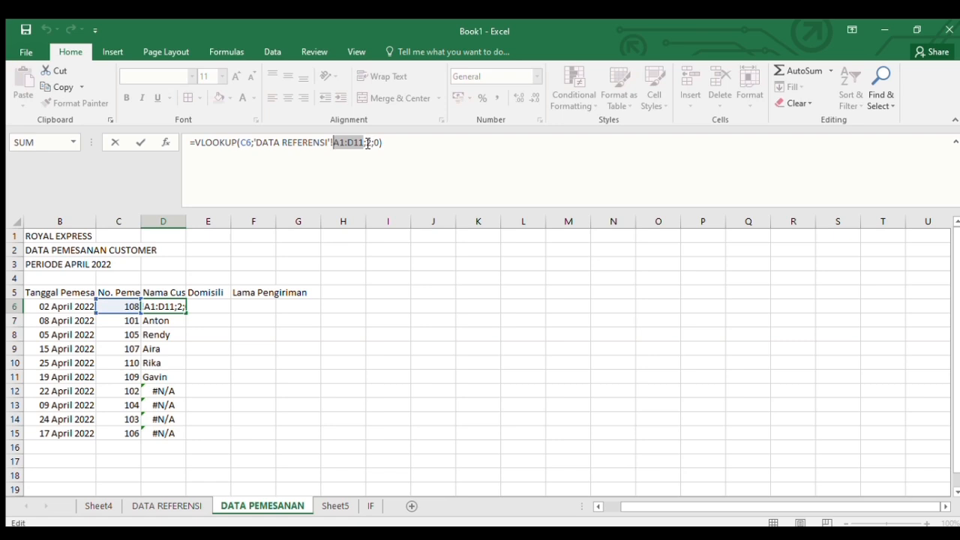
key(F4)
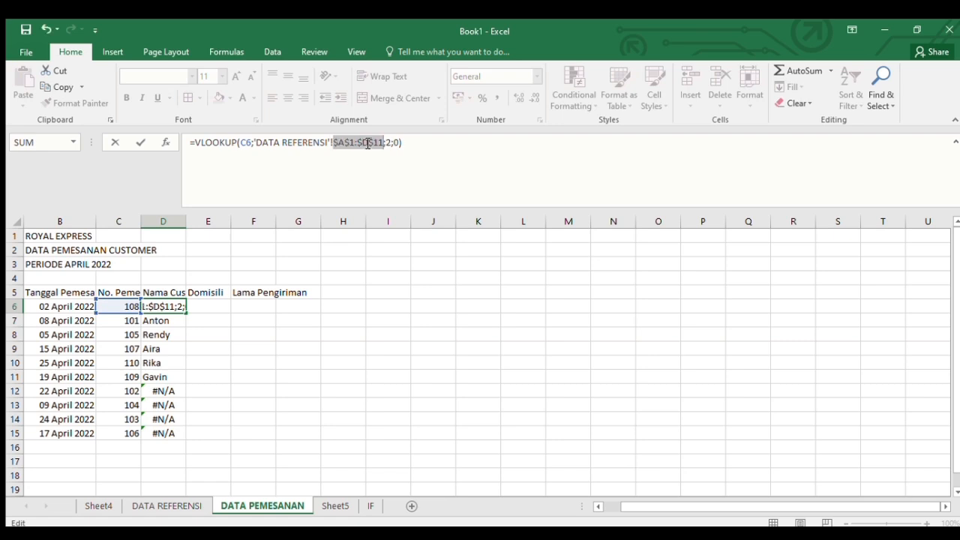
key(Return)
key(Up)
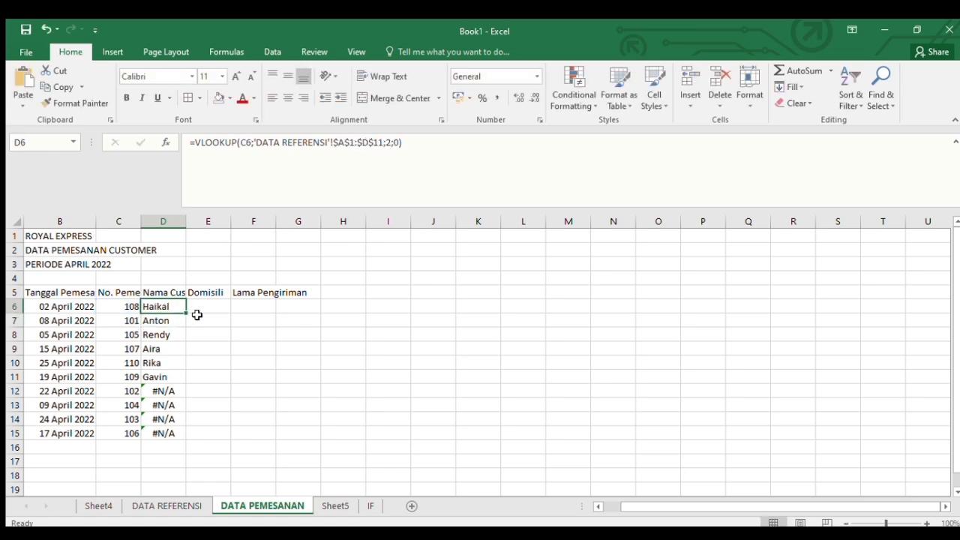
drag(187, 313, 187, 437)
Check the position of the Domisili column in the DATA REFERENSI table as the source for the Domisili lookup.
key(Right)
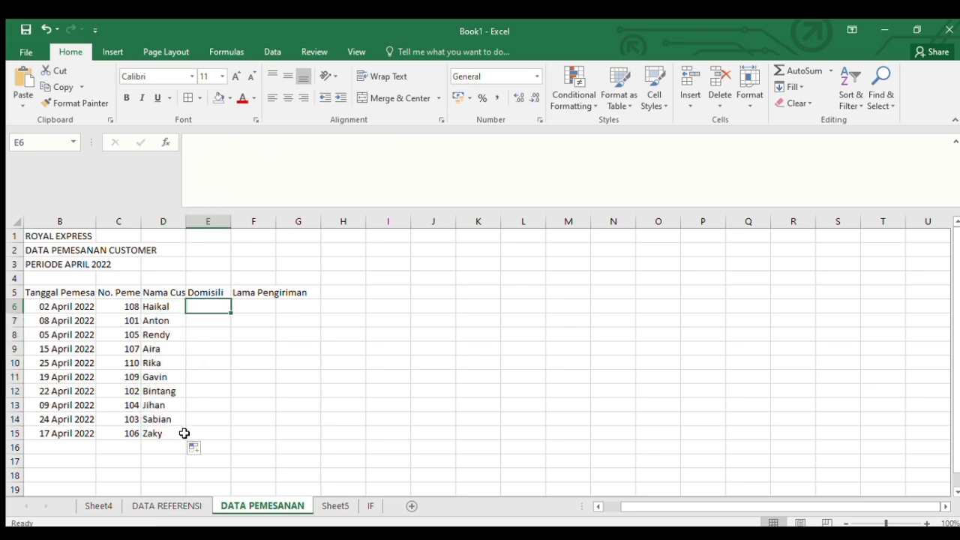
key(ctrl+Page_Up)
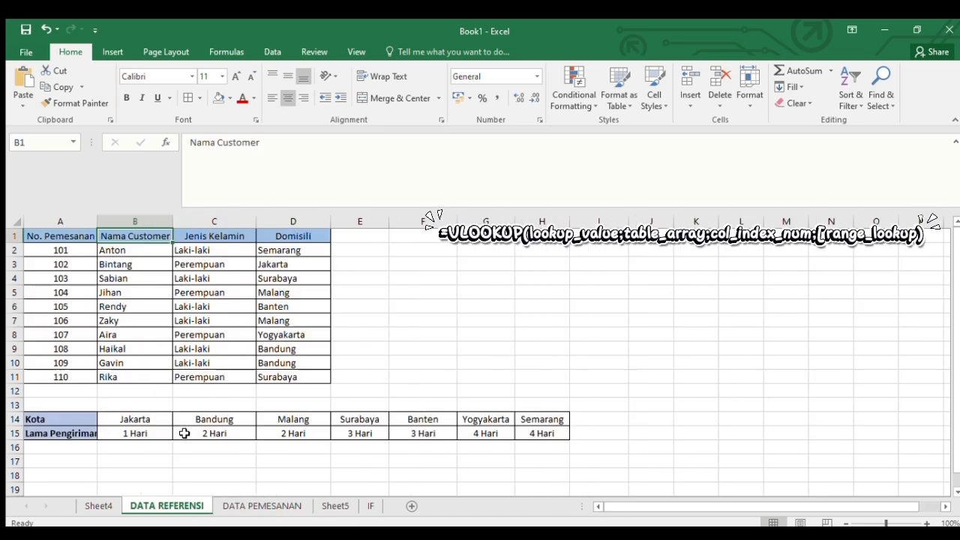
key(Right)
key(Right)
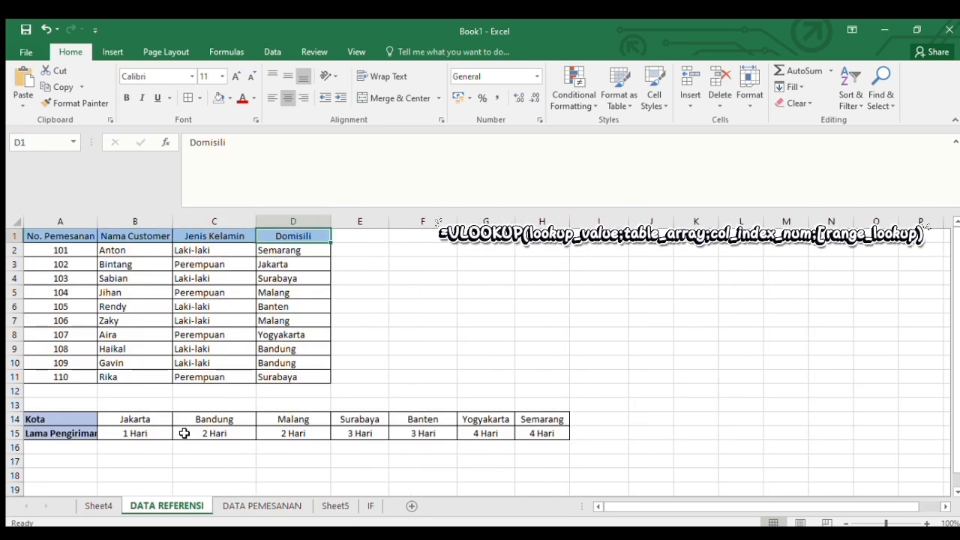
key(ctrl+shift+Down)
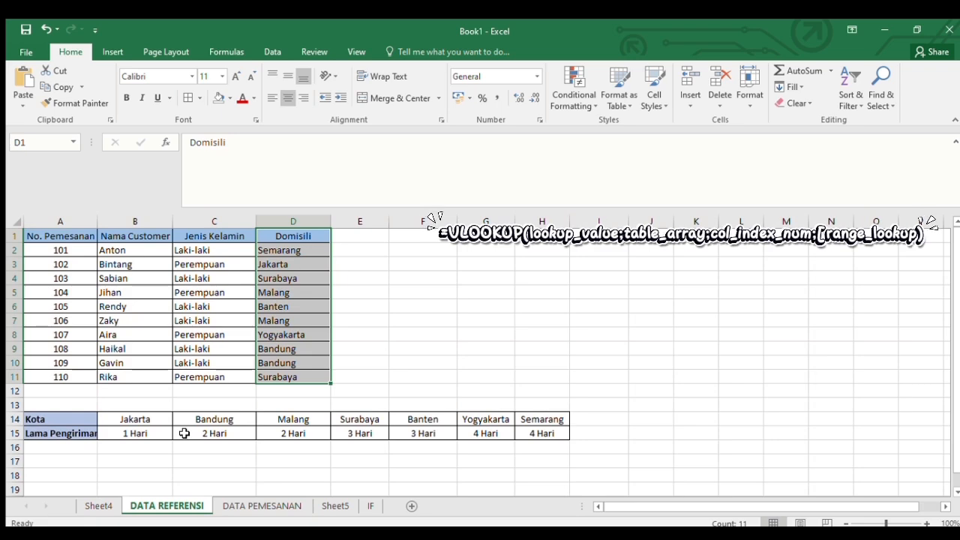
key(Left)
key(Right)
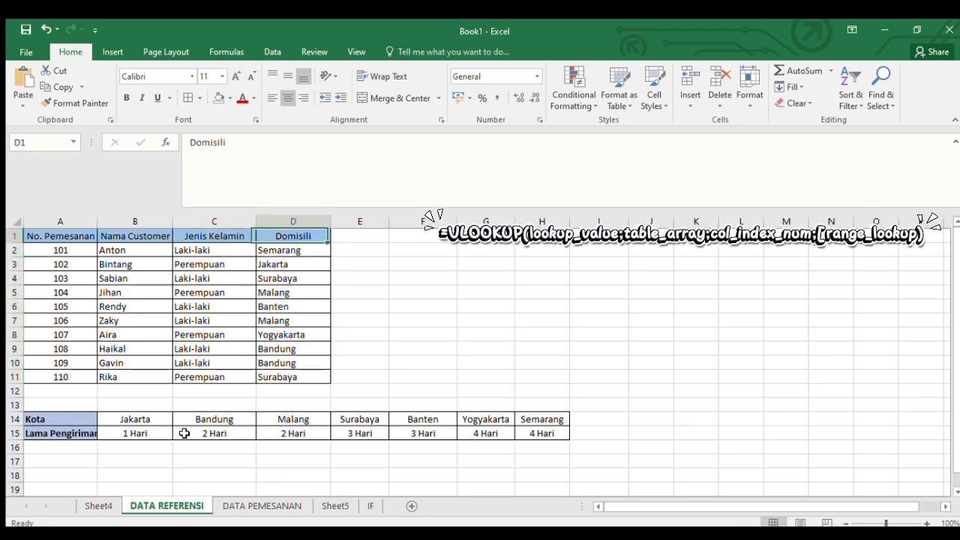
Back on DATA PEMESANAN, start a VLOOKUP formula in E6 with the order number in C6 as the lookup value.
key(ctrl+Page_Down)
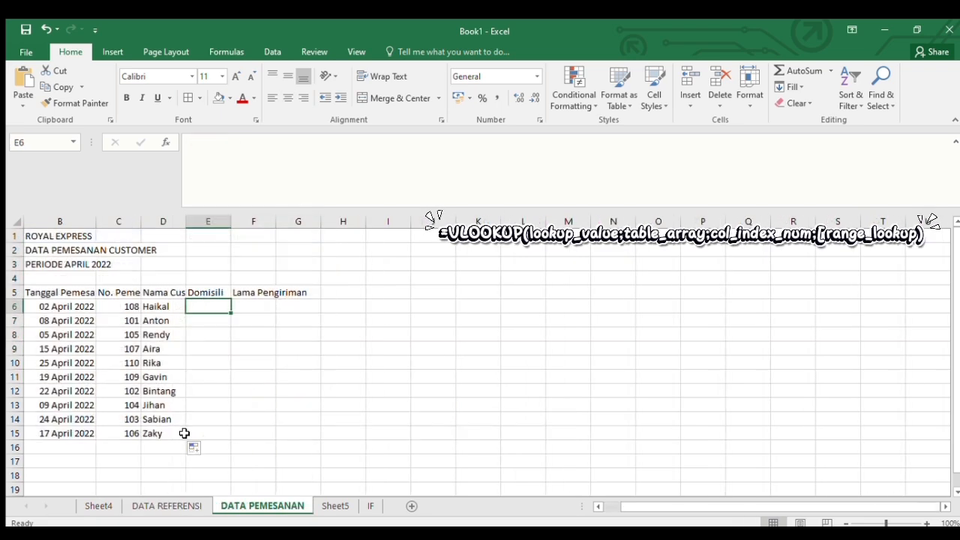
text(=vl)
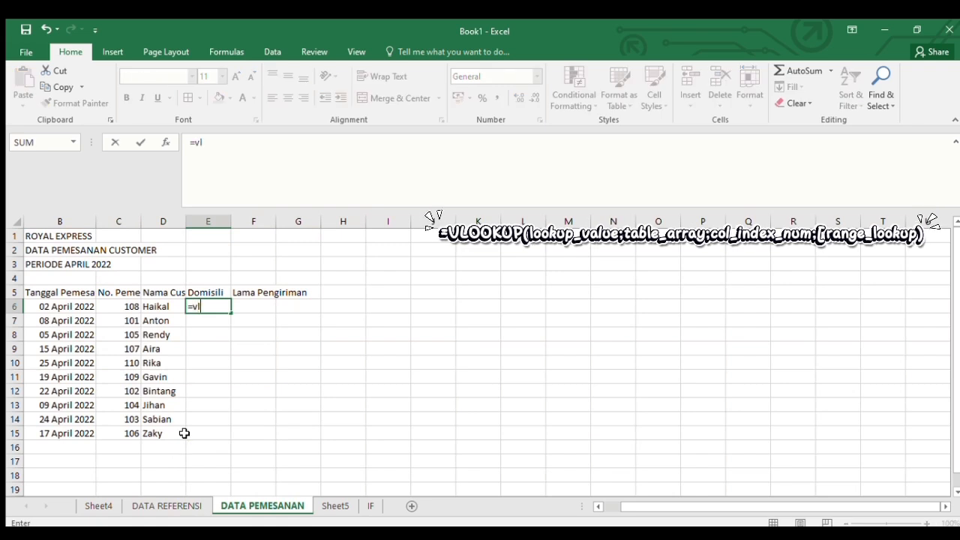
text(ooku)
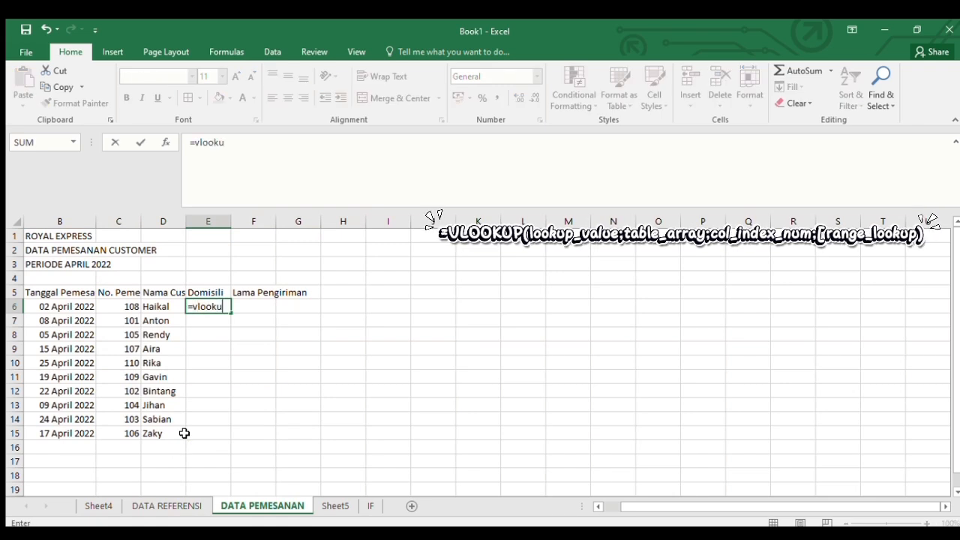
text(p()
click(122, 307)
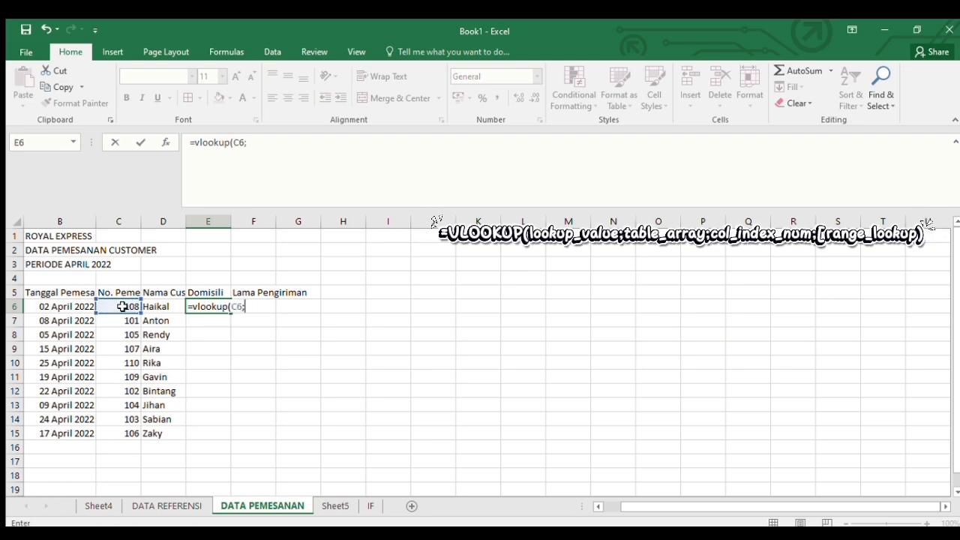
text(;)
Complete the VLOOKUP in E6 with the absolute DATA REFERENSI range $A$1:$D$11, column index 4 and range lookup 0.
click(177, 507)
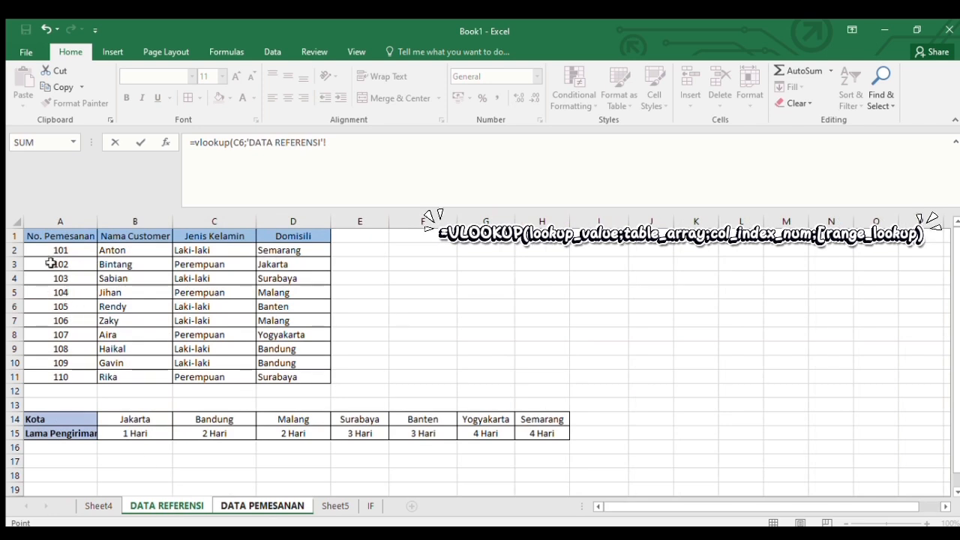
click(51, 238)
key(ctrl+shift+Right)
key(ctrl+shift+Down)
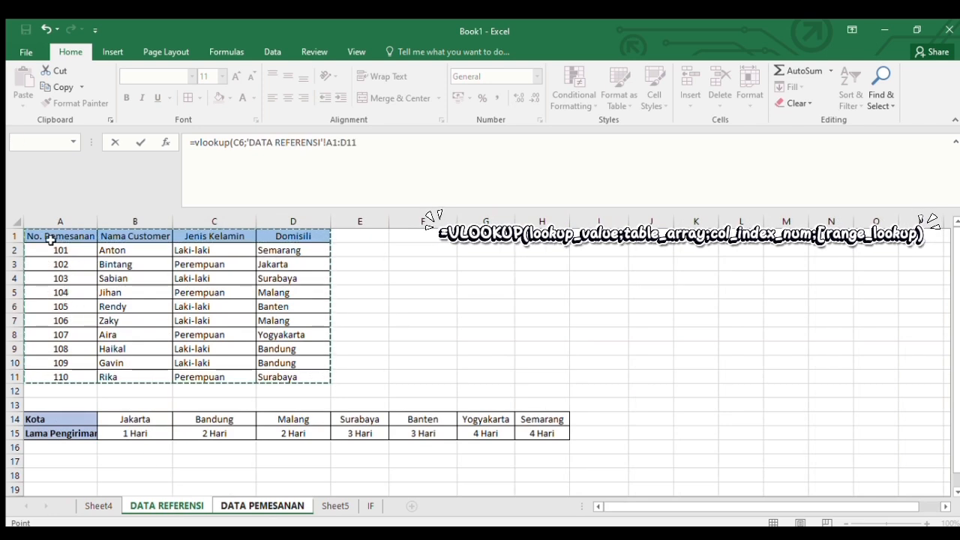
key(F4)
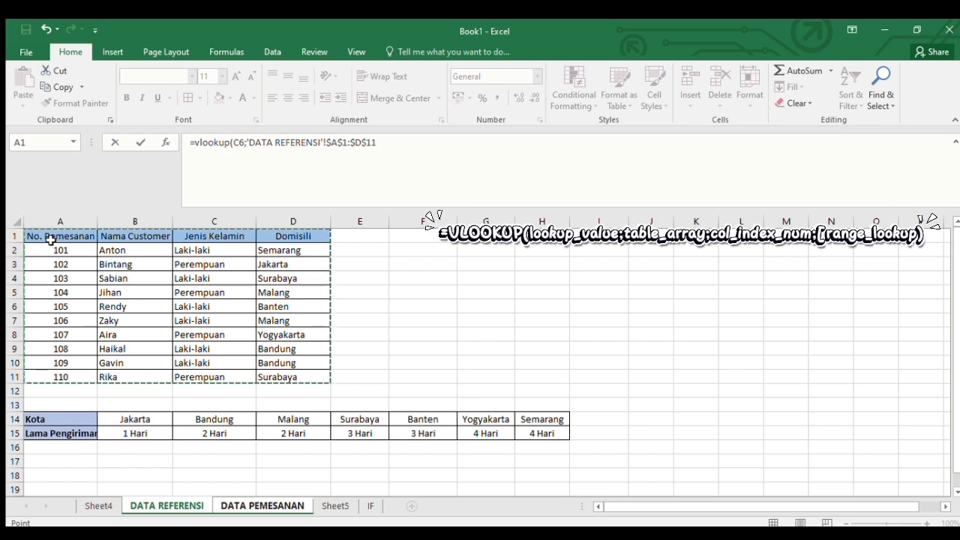
text(;4;0)
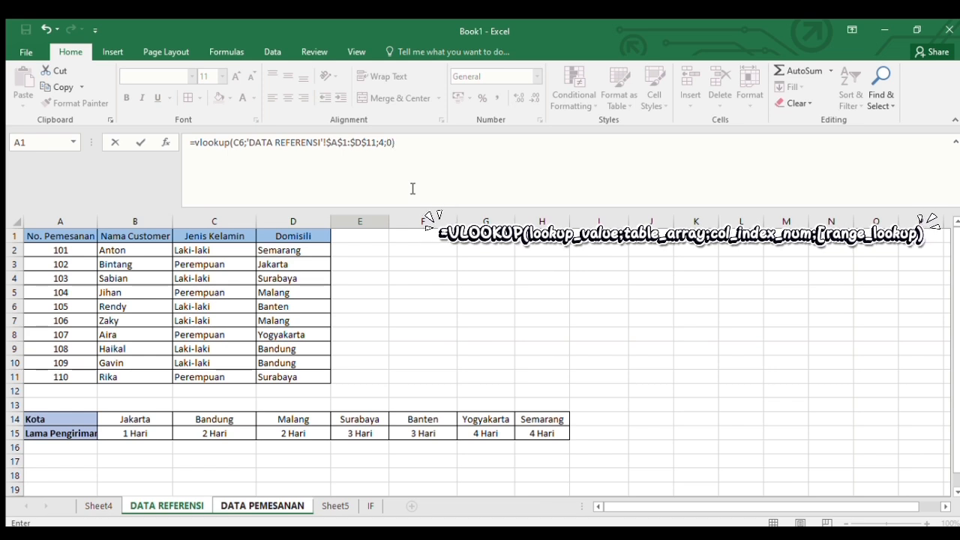
key(Return)
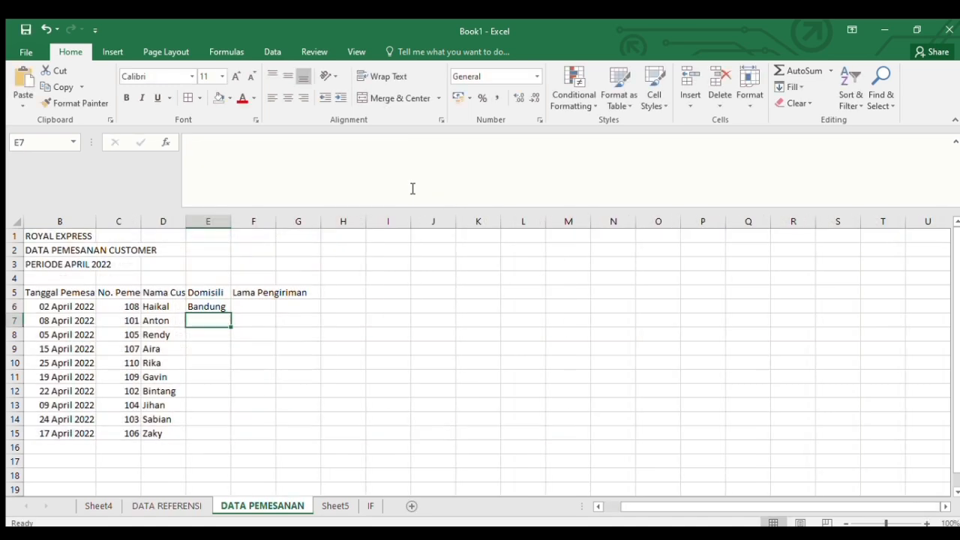
Fill the Domisili formula from E6 down to E15 and move on to the Lama Pengiriman cell F6.
key(Up)
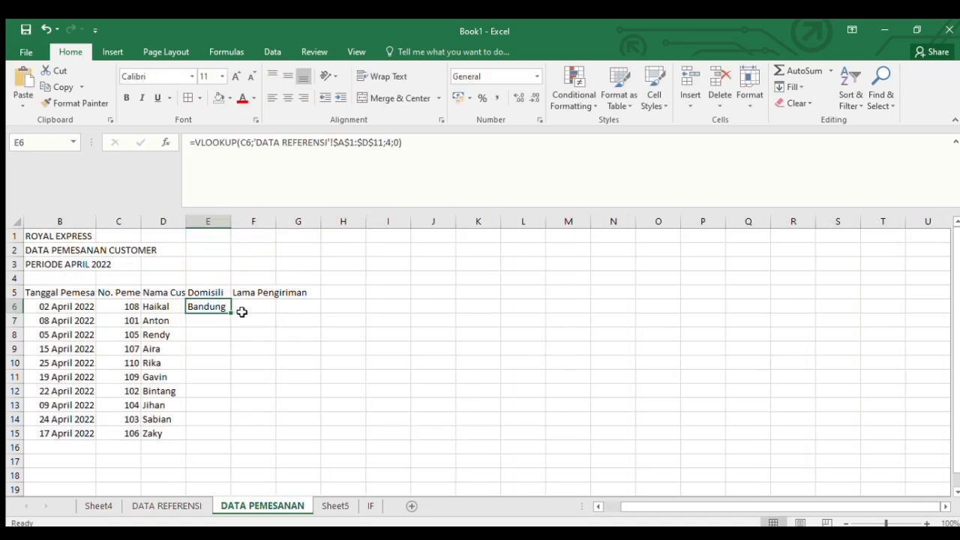
drag(229, 314, 212, 443)
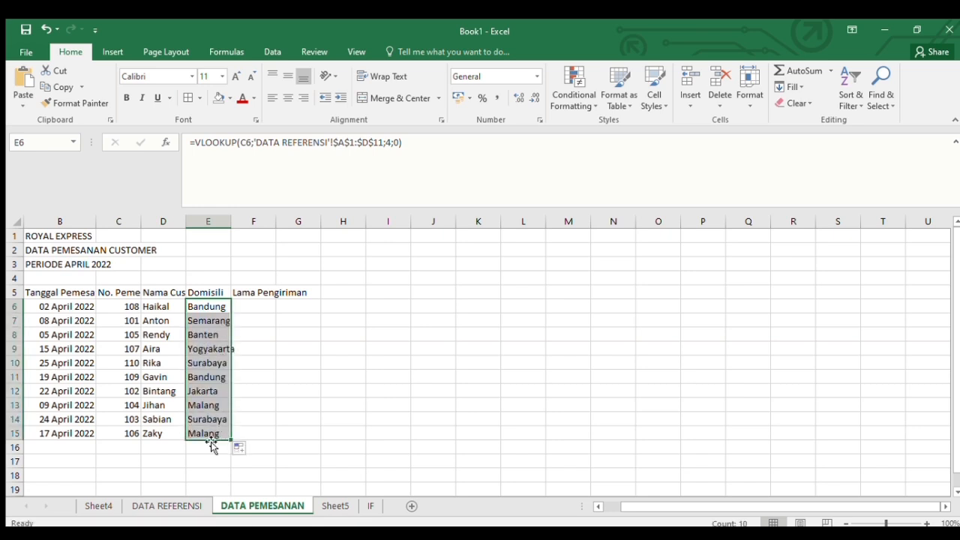
key(Right)
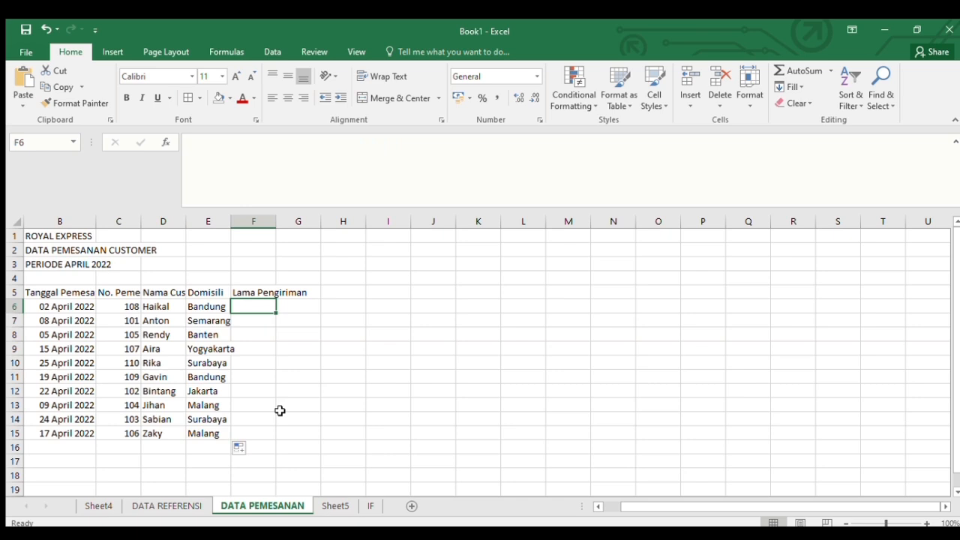
Check the Kota and Lama Pengiriman rows in DATA REFERENSI as the lookup source, and return to DATA PEMESANAN.
click(173, 503)
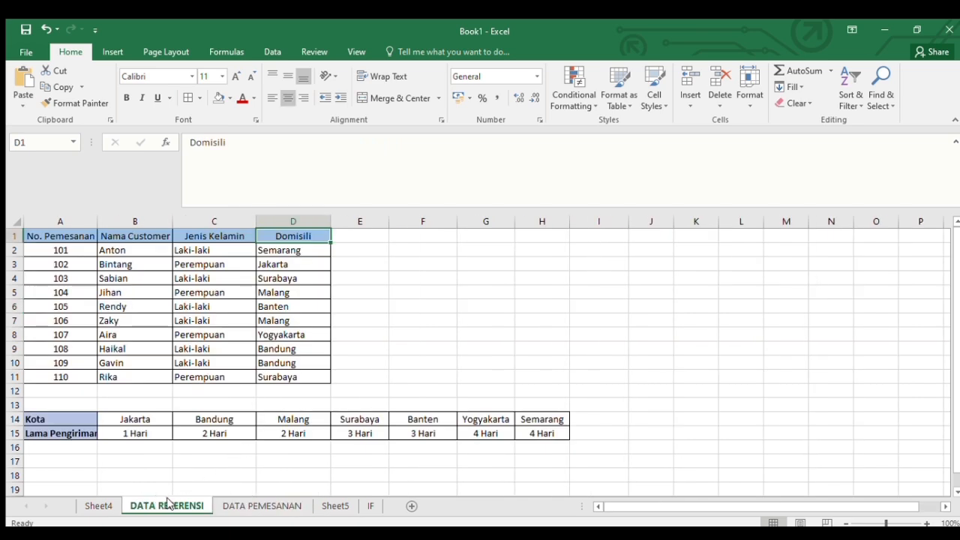
click(49, 435)
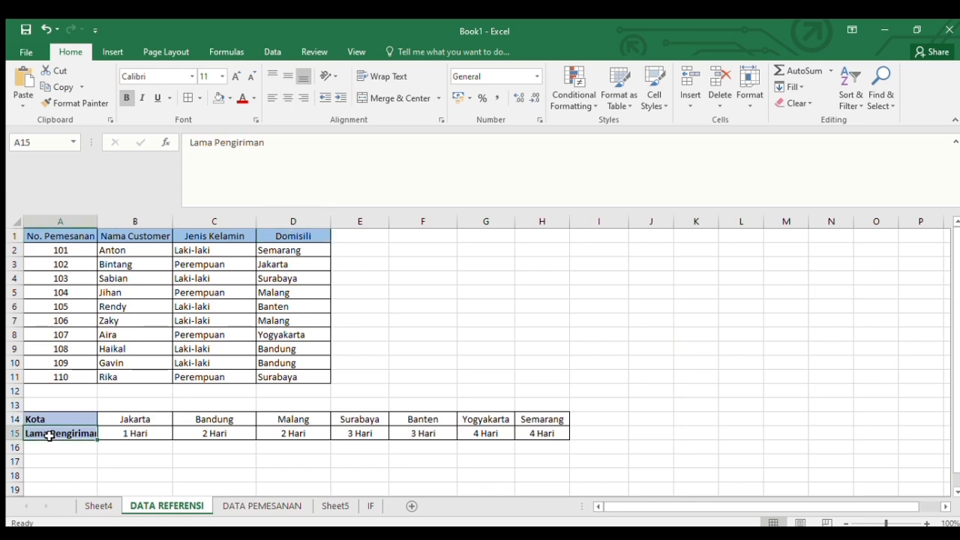
key(shift+space)
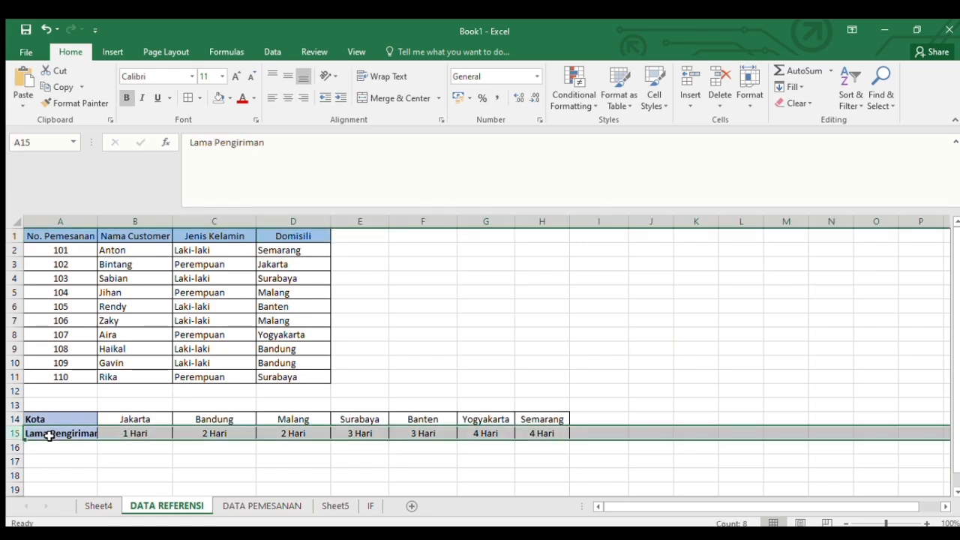
key(Up)
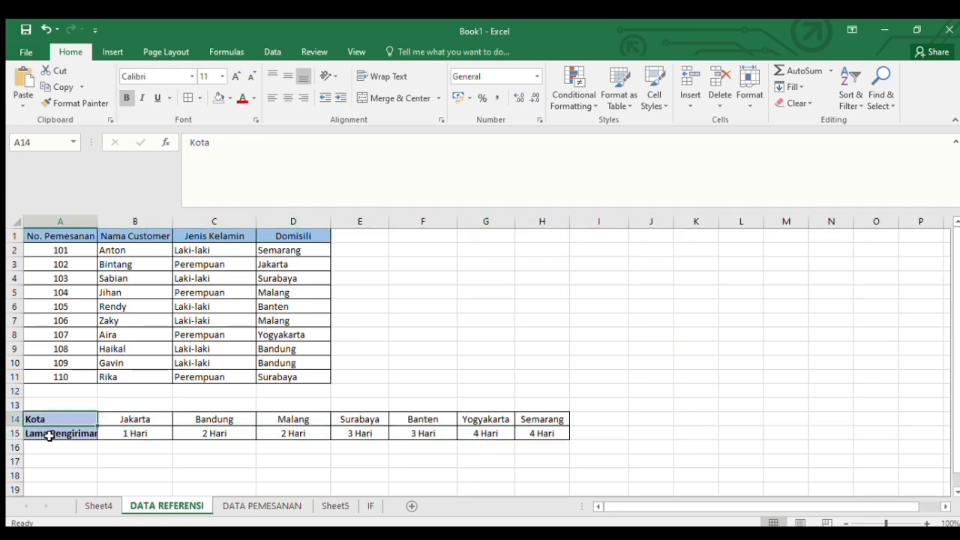
key(ctrl+Page_Down)
text(=)
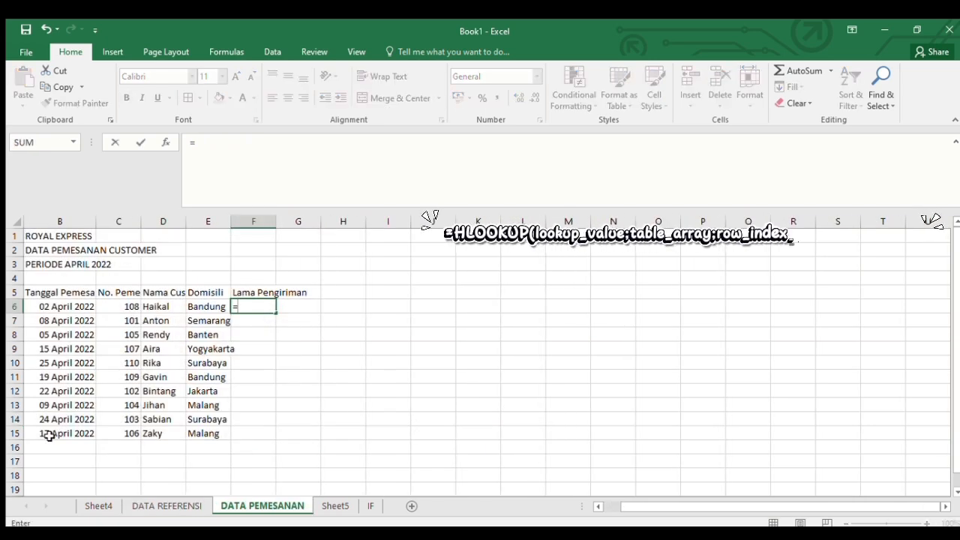
text(hloo)
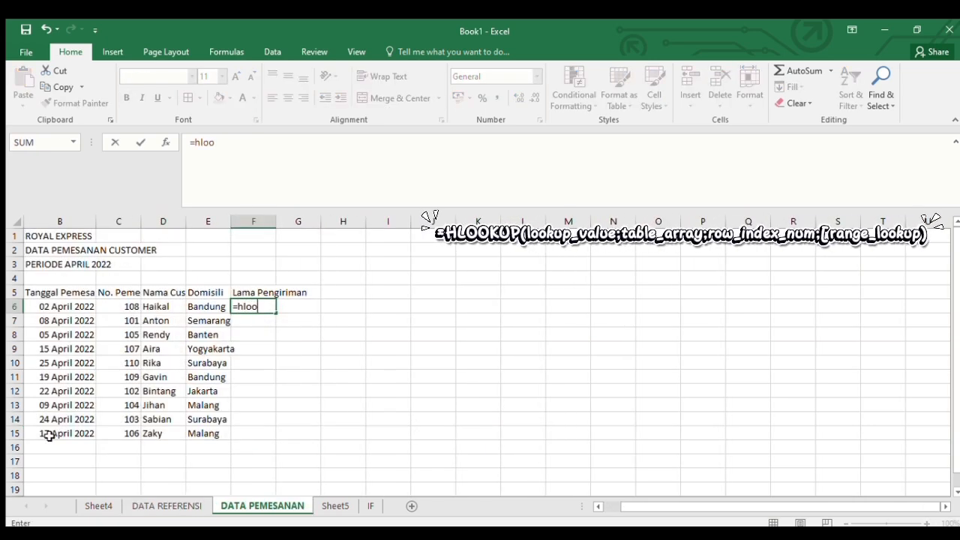
text(kup)
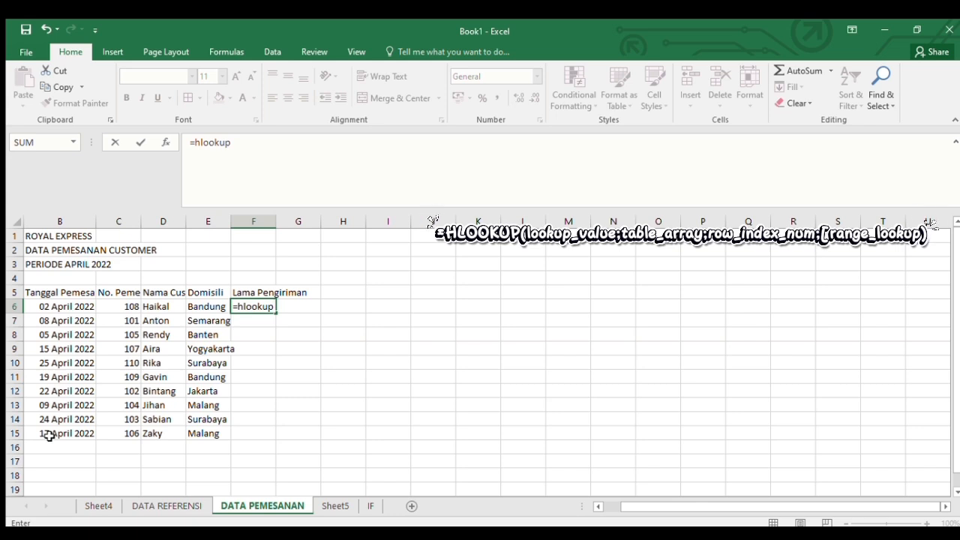
text(()
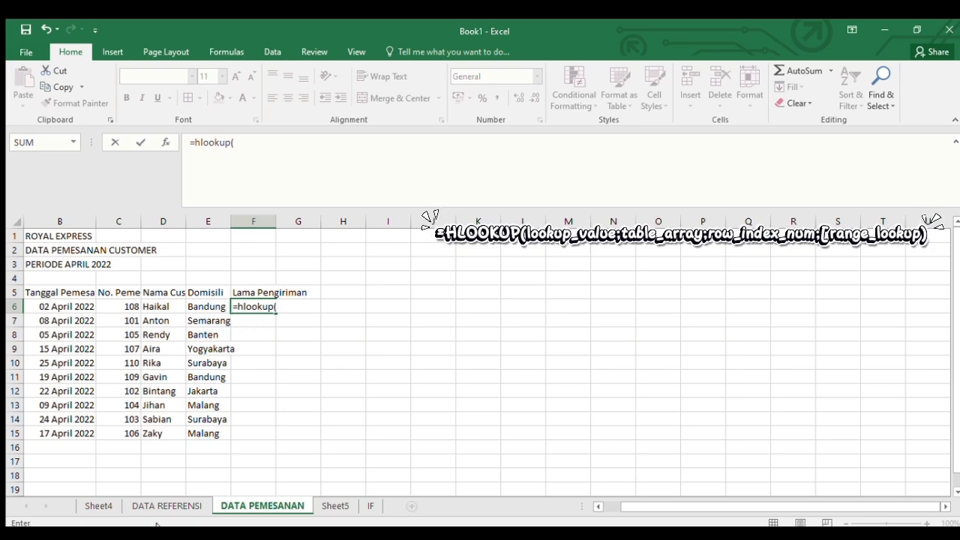
click(173, 502)
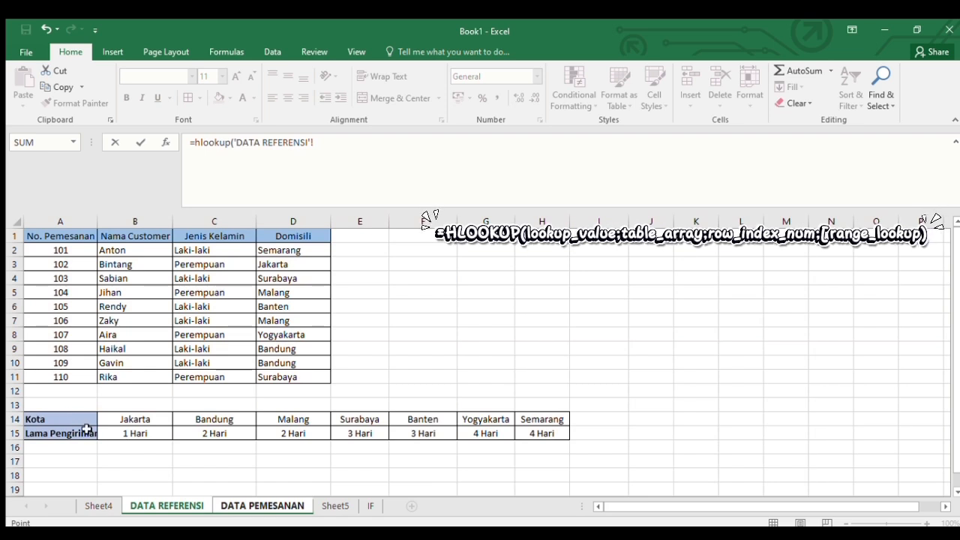
click(281, 489)
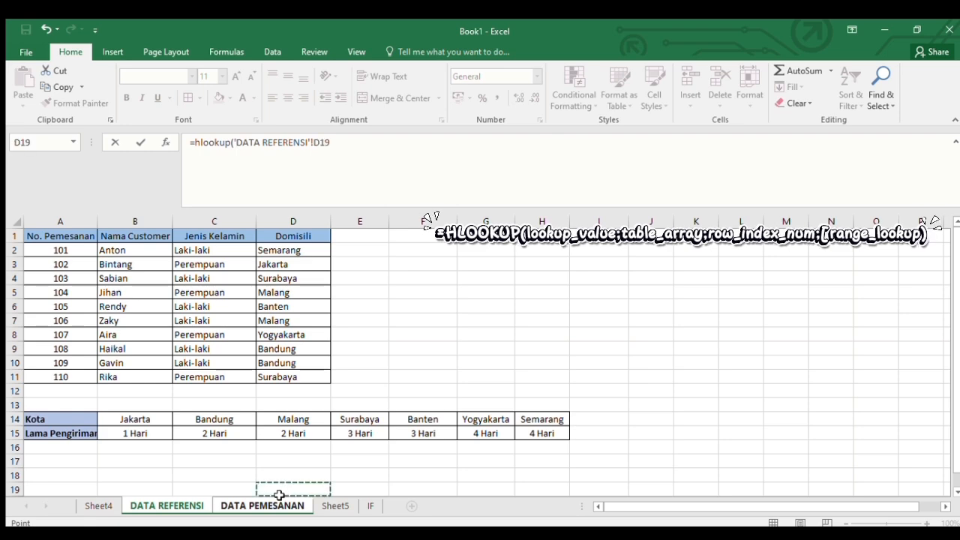
click(270, 505)
key(BackSpace)
key(BackSpace)
key(BackSpace)
key(BackSpace)
key(BackSpace)
key(BackSpace)
key(BackSpace)
key(BackSpace)
key(BackSpace)
key(BackSpace)
key(BackSpace)
key(BackSpace)
key(BackSpace)
key(BackSpace)
key(BackSpace)
key(BackSpace)
key(BackSpace)
key(BackSpace)
key(BackSpace)
key(BackSpace)
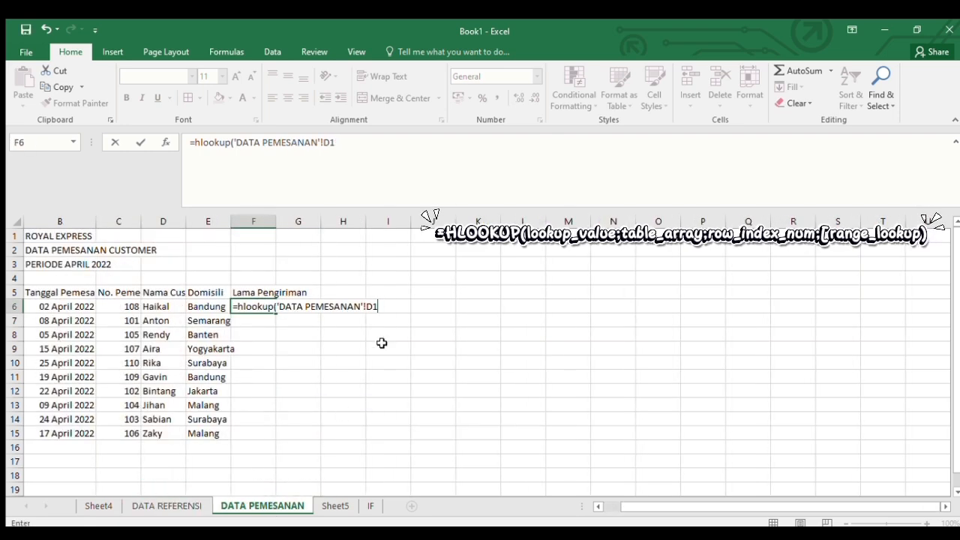
text(=)
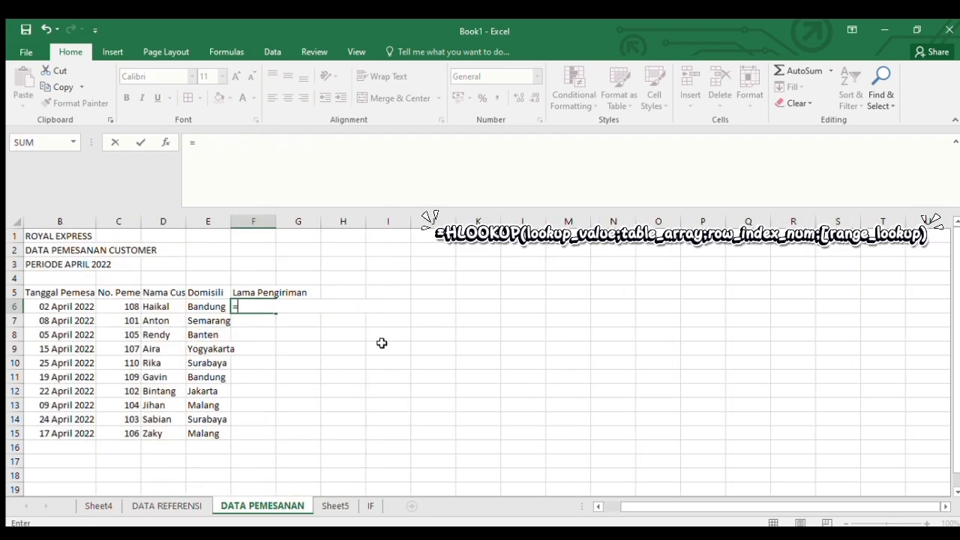
text(hlookup)
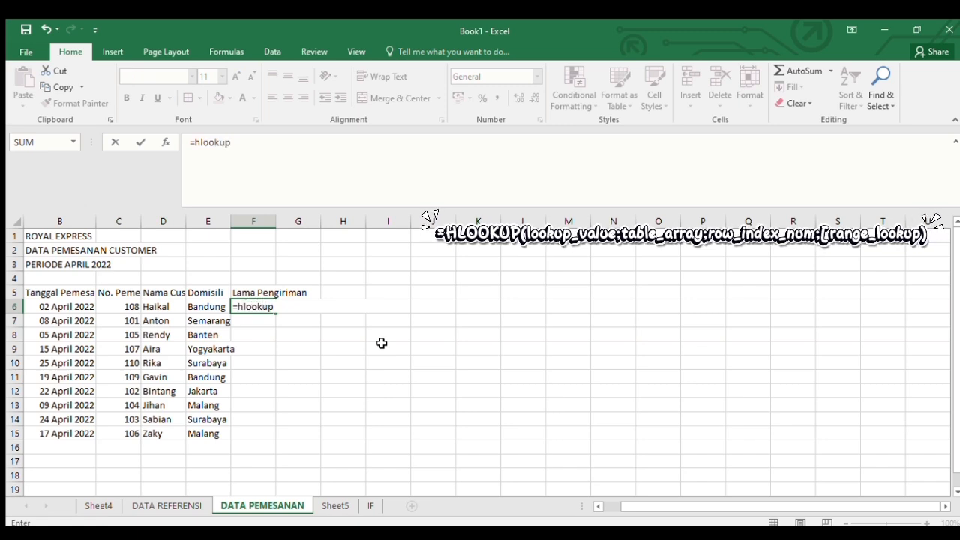
text(()
click(220, 309)
text(;)
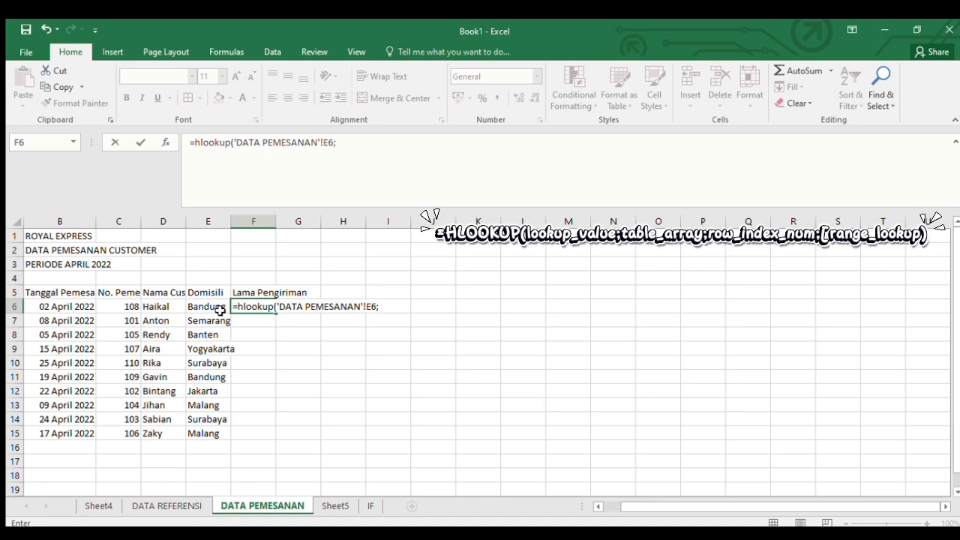
key(Left)
key(BackSpace)
key(BackSpace)
key(BackSpace)
key(BackSpace)
key(BackSpace)
key(BackSpace)
key(BackSpace)
key(BackSpace)
key(BackSpace)
key(BackSpace)
key(BackSpace)
key(BackSpace)
key(BackSpace)
key(BackSpace)
key(BackSpace)
key(BackSpace)
key(BackSpace)
key(BackSpace)
key(BackSpace)
key(BackSpace)
key(Escape)
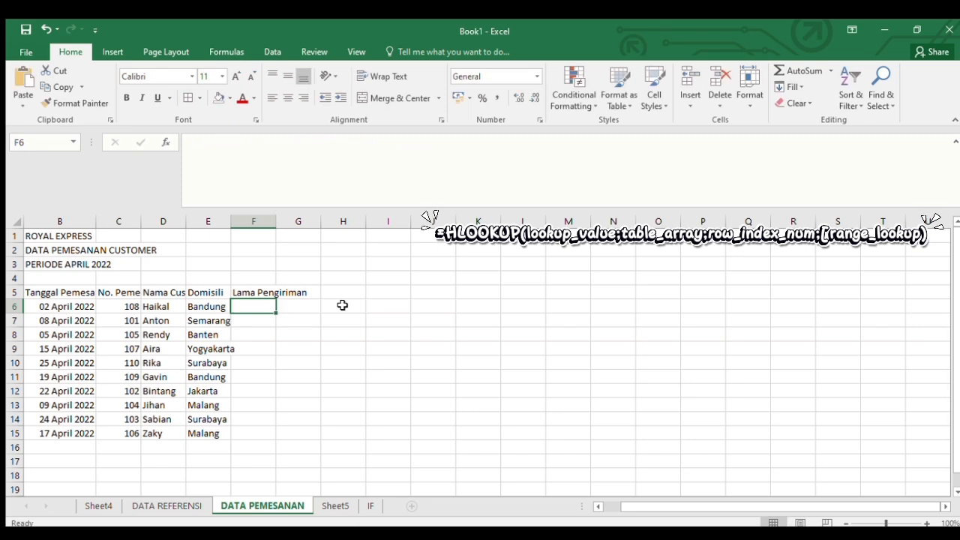
Start an HLOOKUP formula in F6 with the Domisili cell E6 as the lookup value.
text(=HLO)
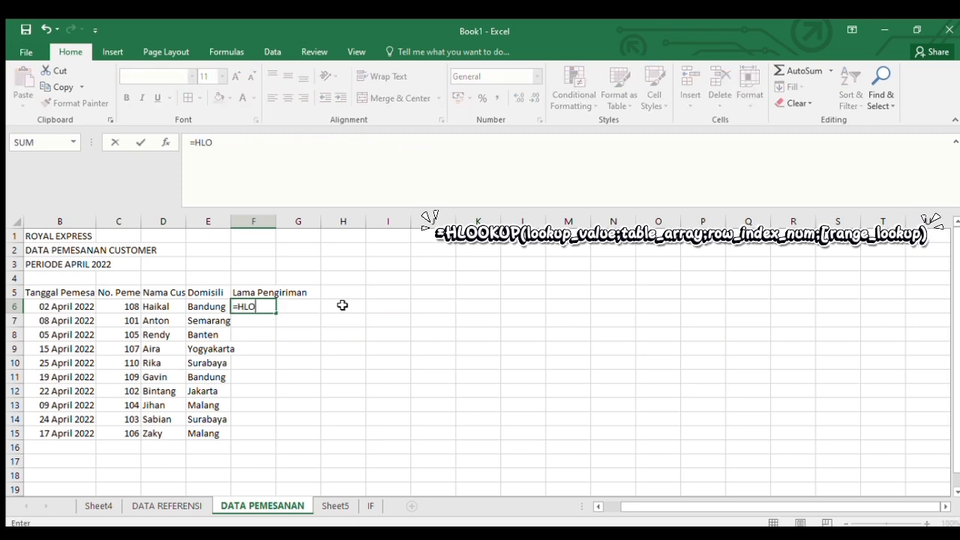
text(OKUP()
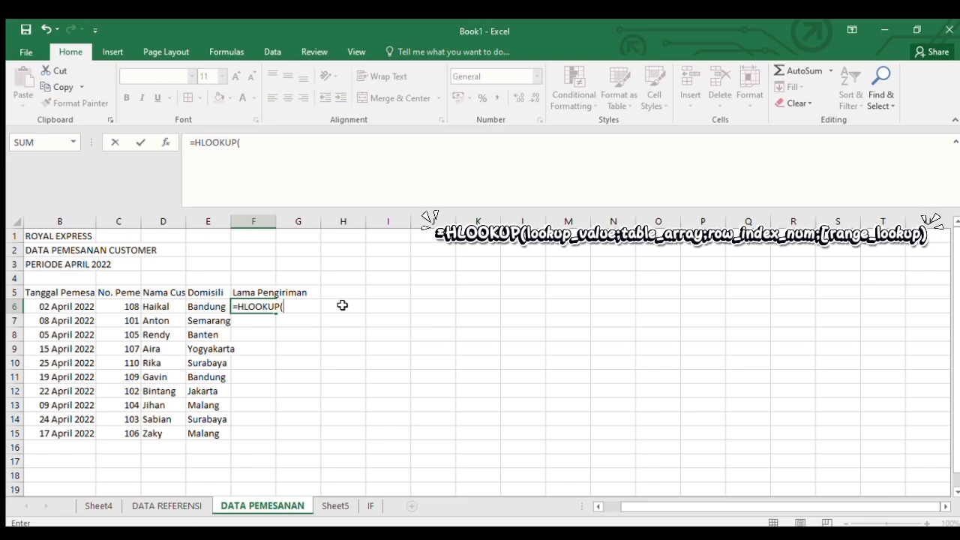
click(222, 307)
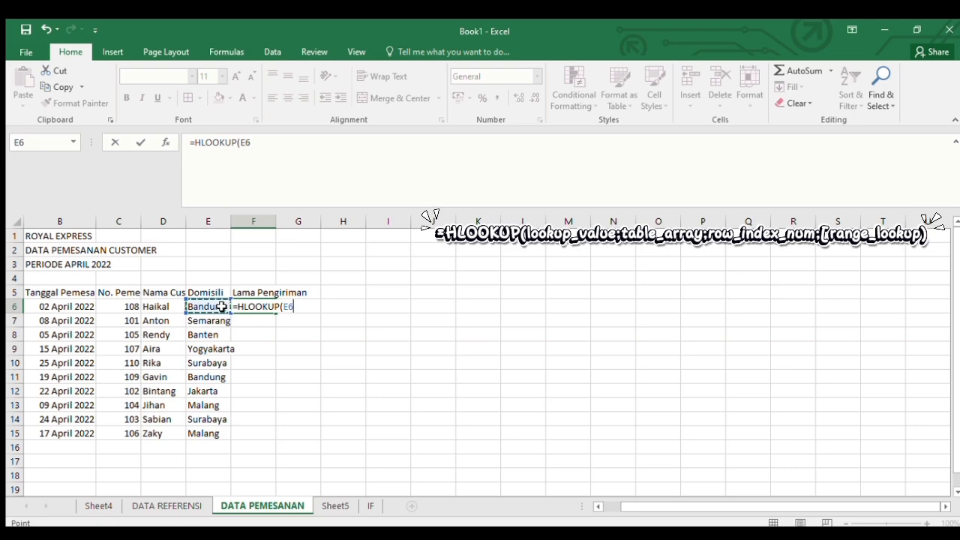
text(;)
Set the HLOOKUP table array to the Kota and Lama Pengiriman table in DATA REFERENSI as absolute range $A$14:$H$15.
click(193, 505)
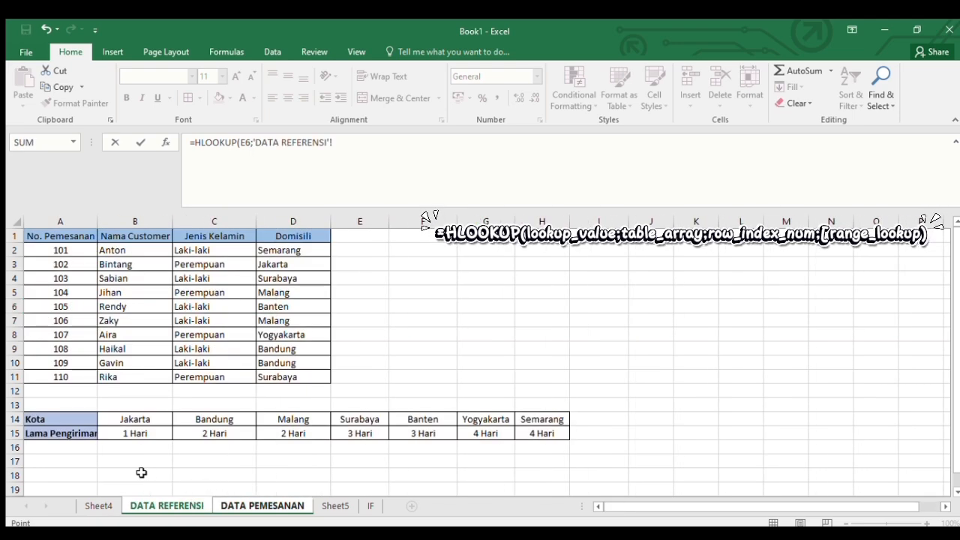
click(72, 424)
key(shift+Right)
key(shift+Right)
key(shift+Right)
key(shift+Right)
key(shift+Right)
key(shift+Right)
key(shift+Right)
key(shift+Down)
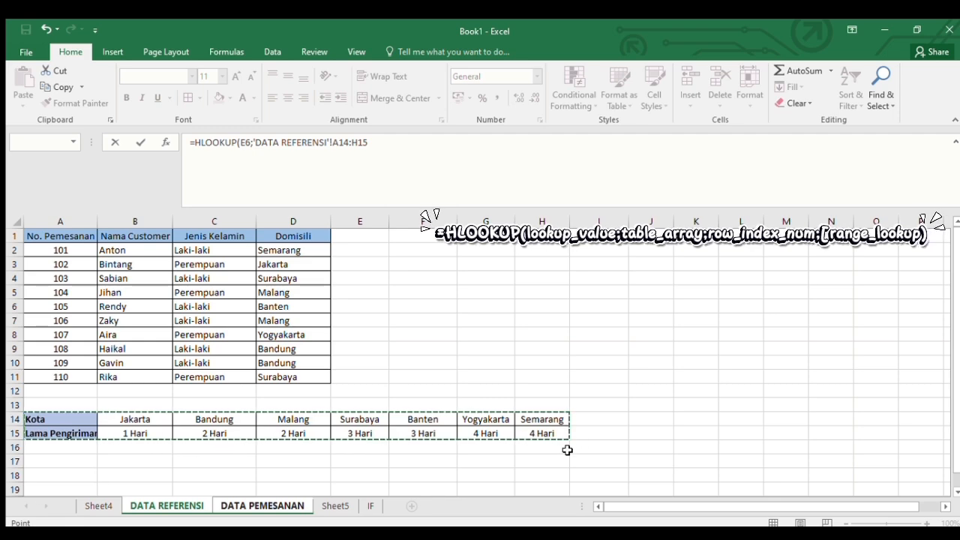
key(F4)
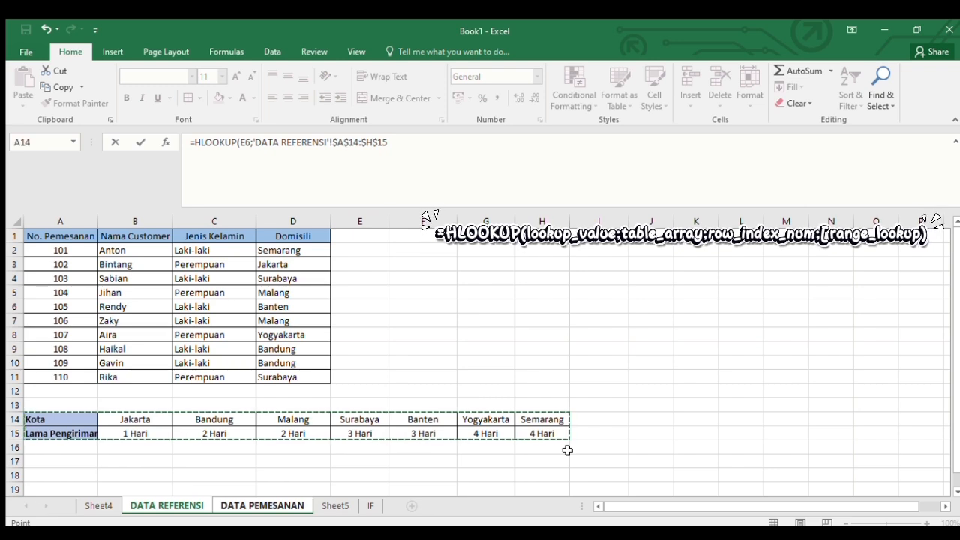
Finish the HLOOKUP with row index 2 and range lookup 0, and fill it from F6 down to F15.
text(;2)
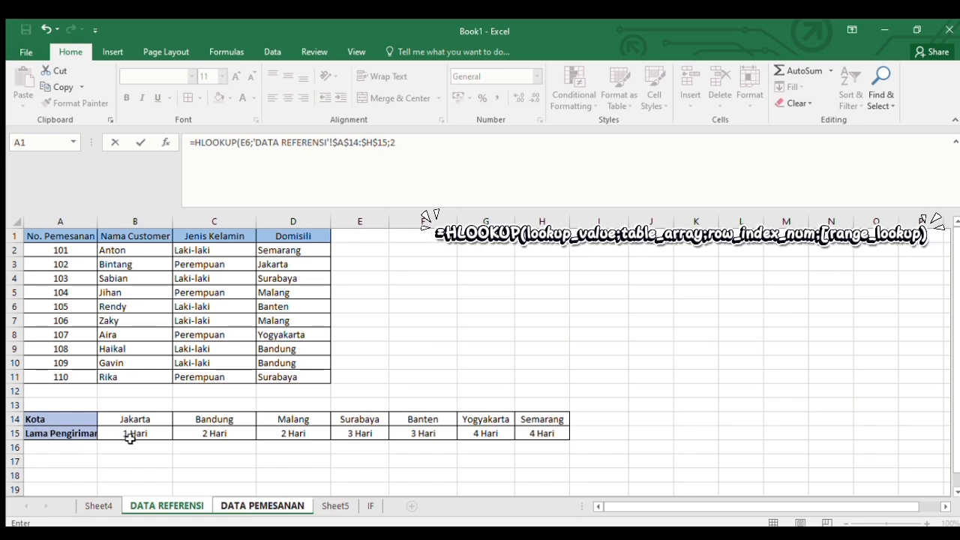
text(0))
key(Return)
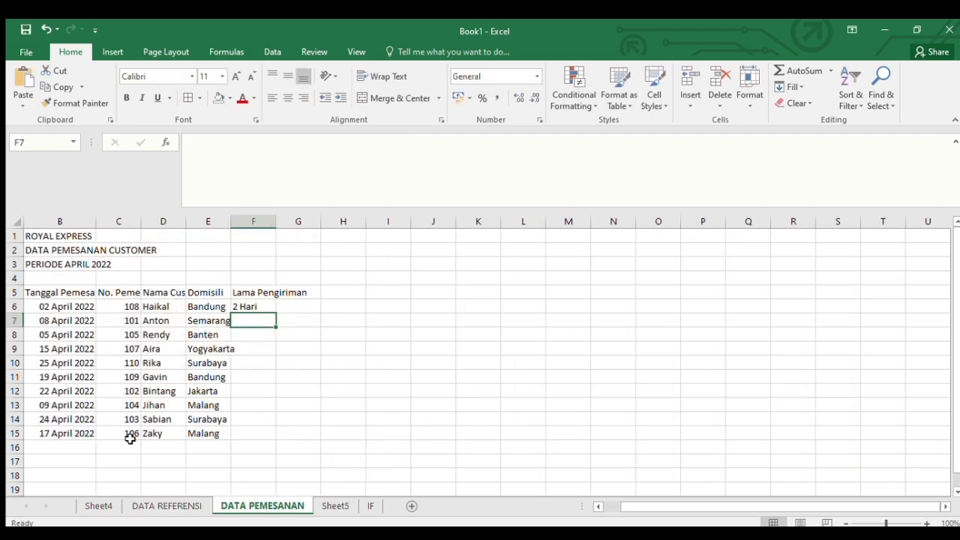
key(Up)
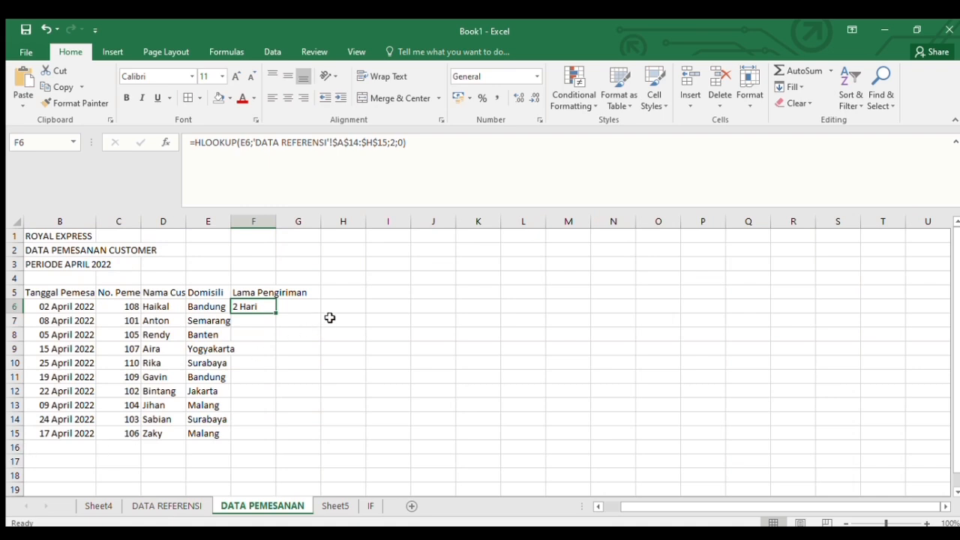
drag(276, 313, 252, 433)
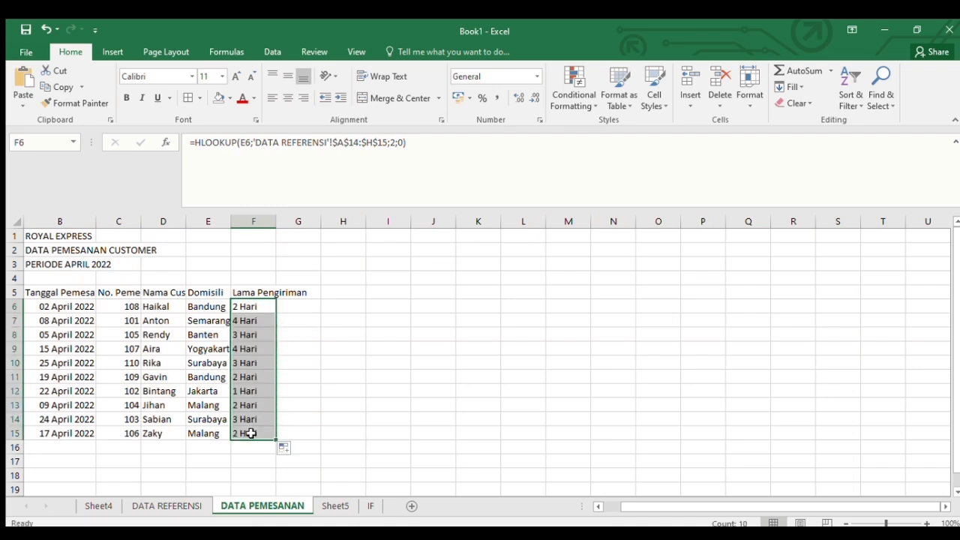
Apply all borders to the order table B5:F15, from the header row down to the last order.
click(70, 293)
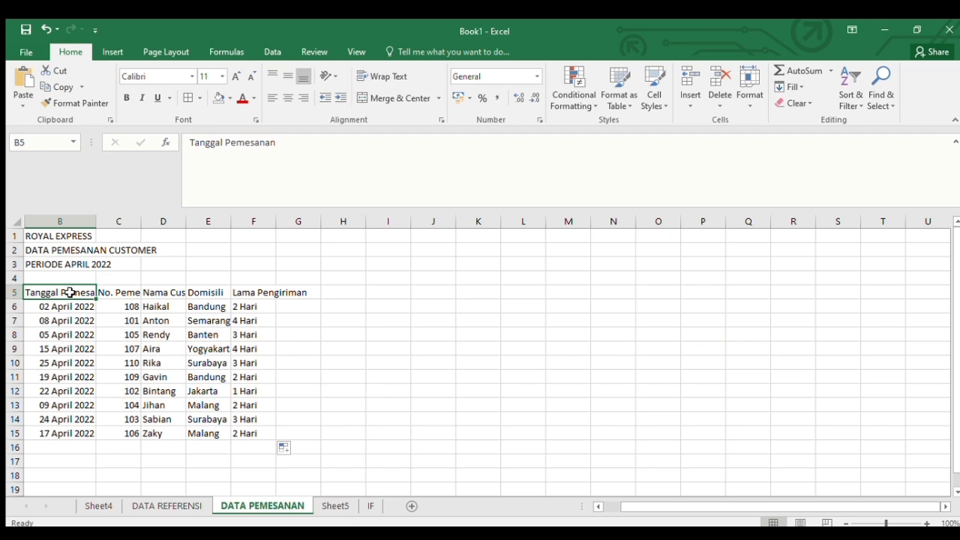
key(shift+Right)
key(shift+Right)
key(shift+Right)
key(shift+Right)
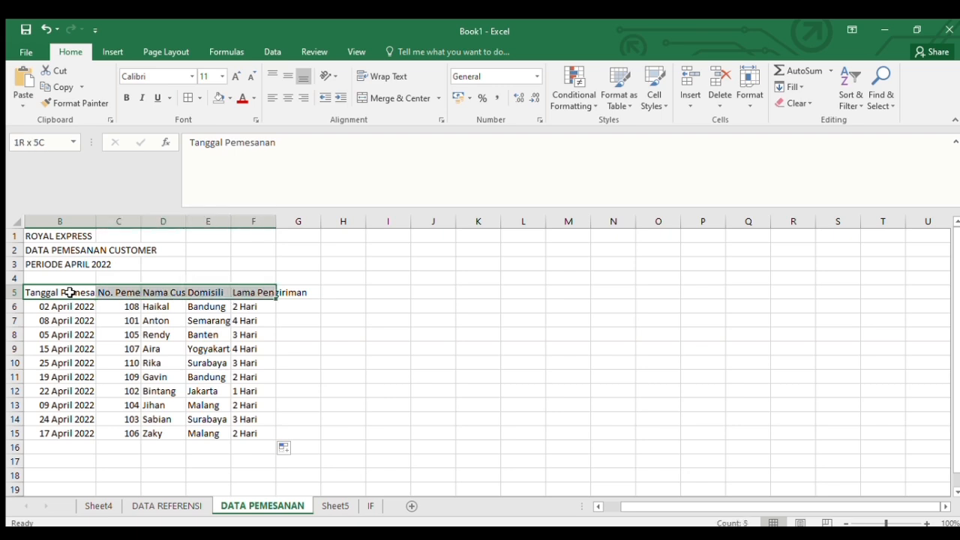
key(ctrl+shift+Down)
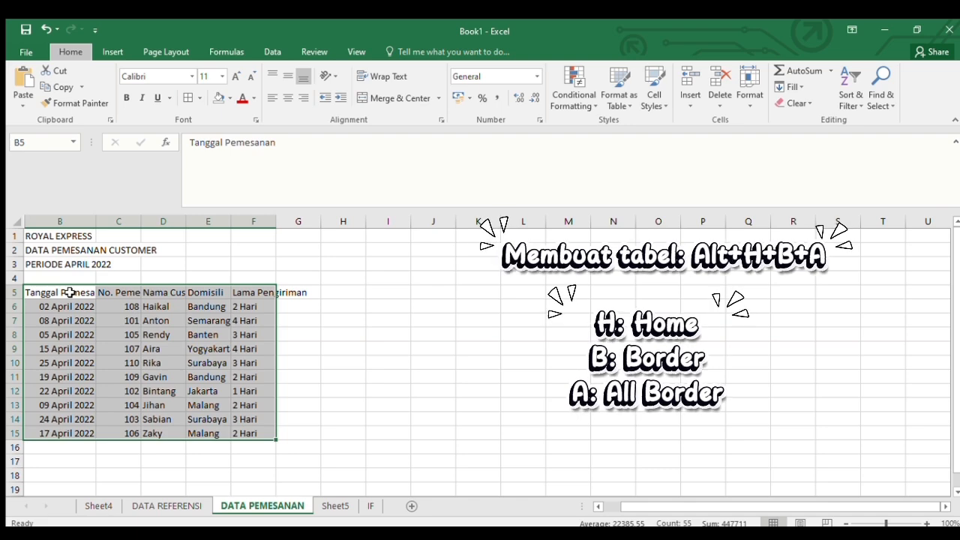
key(alt+h)
key(b)
key(a)
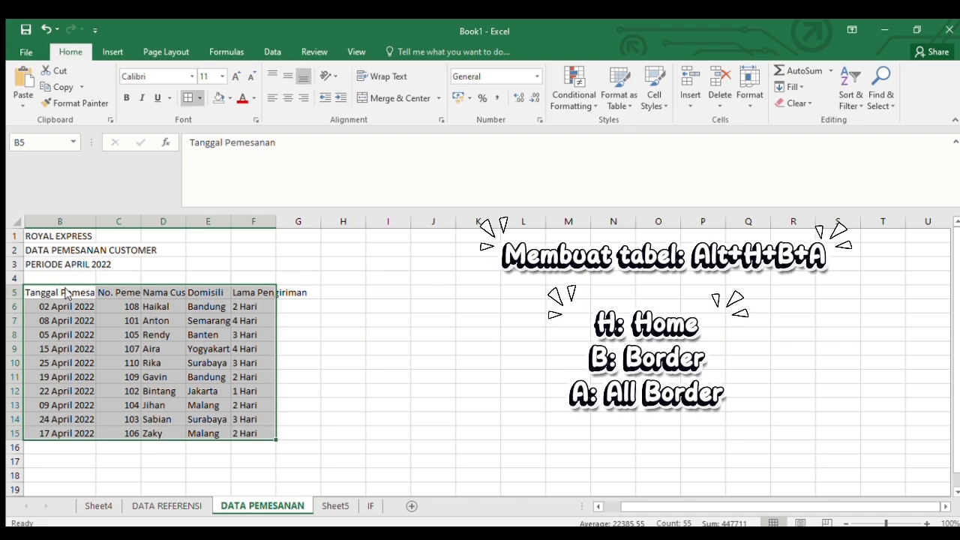
key(a)
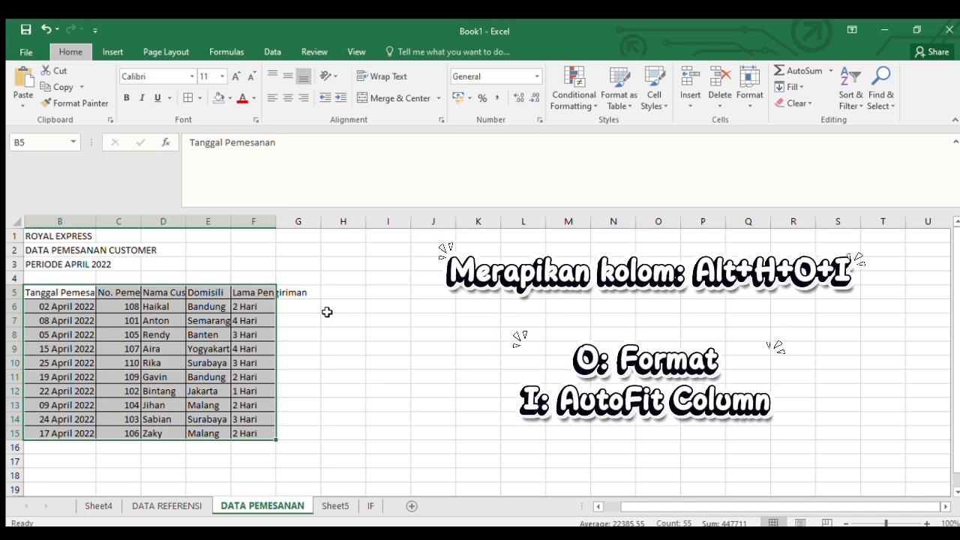
AutoFit the column widths of the bordered order table, columns B to F.
key(alt+h)
key(o)
key(i)
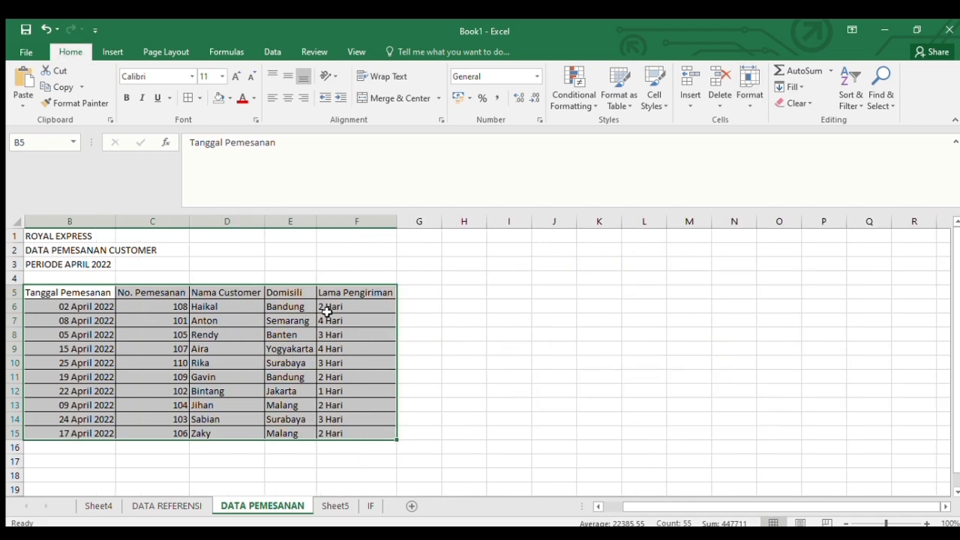
Merge the three title rows across the table's width in B1:F3 using Merge Across.
key(Up)
key(Up)
key(Up)
key(Up)
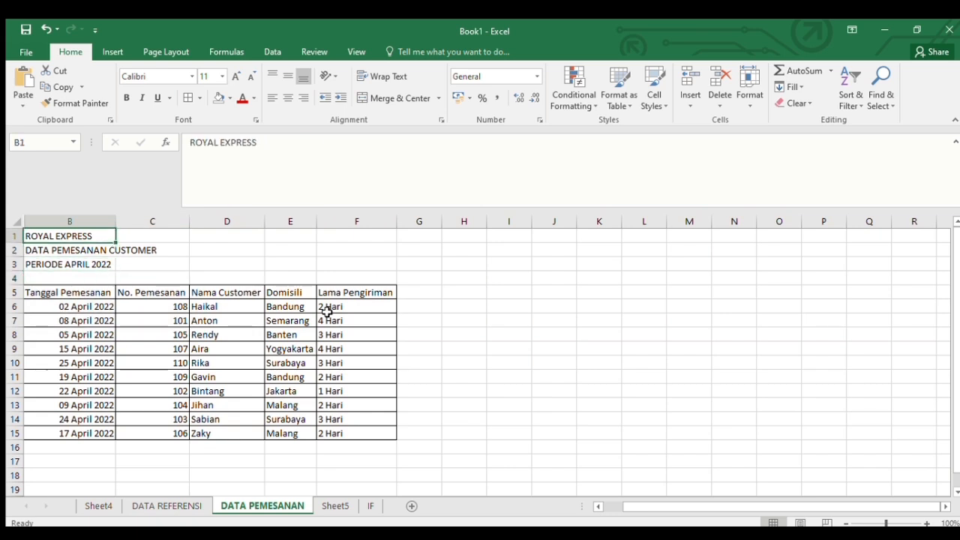
key(shift+Down)
key(shift+Down)
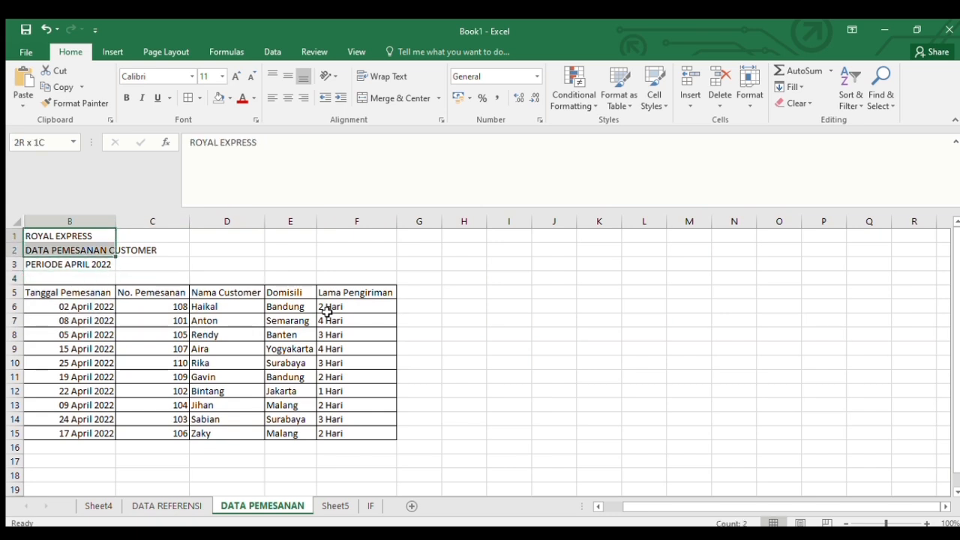
key(shift+Right)
key(shift+Right)
key(shift+Right)
key(shift+Right)
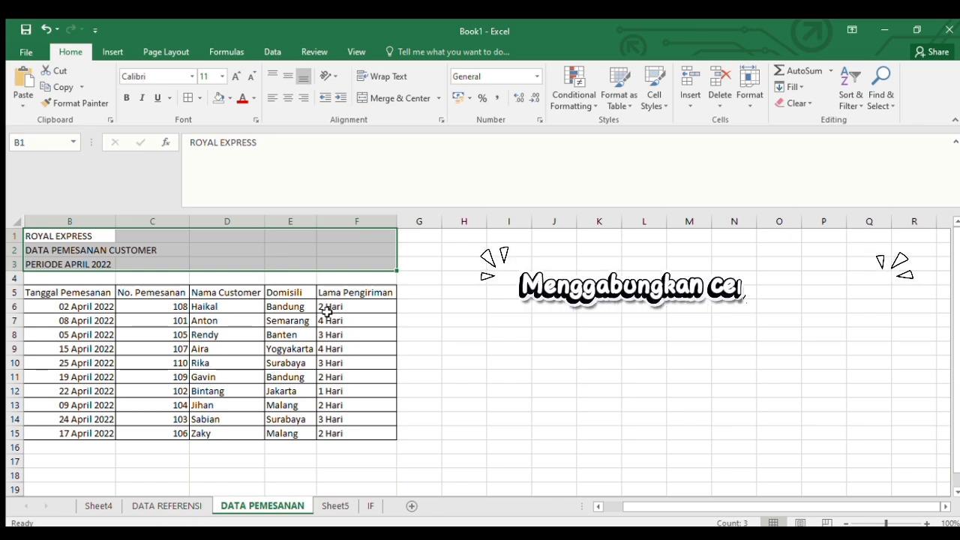
key(alt)
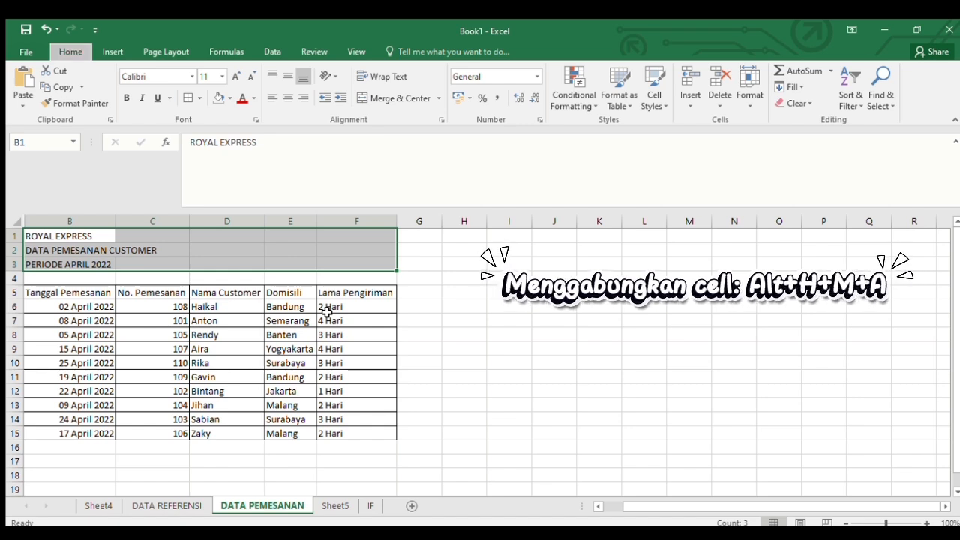
key(m)
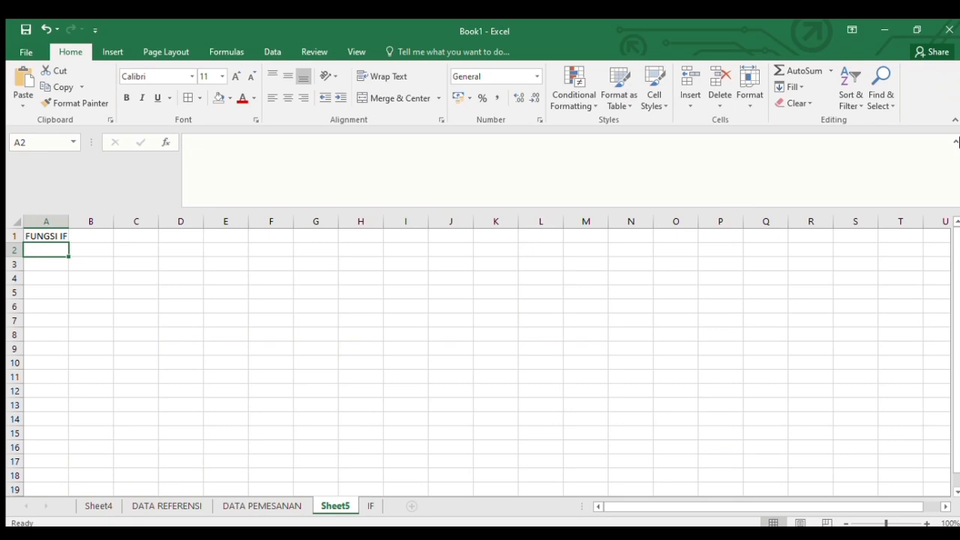
Start an IF formula in A2 of Sheet5, beneath the FUNGSI IF heading.
key(Up)
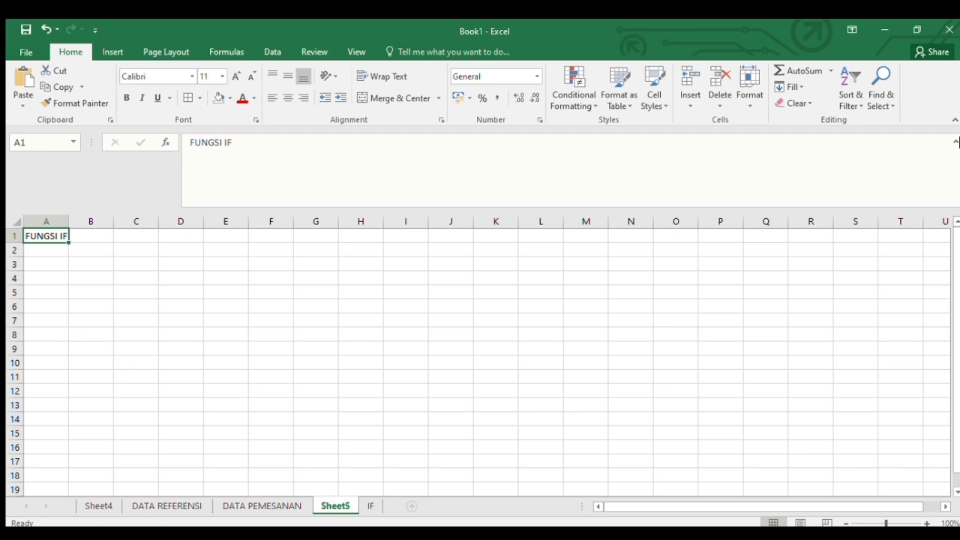
key(Down)
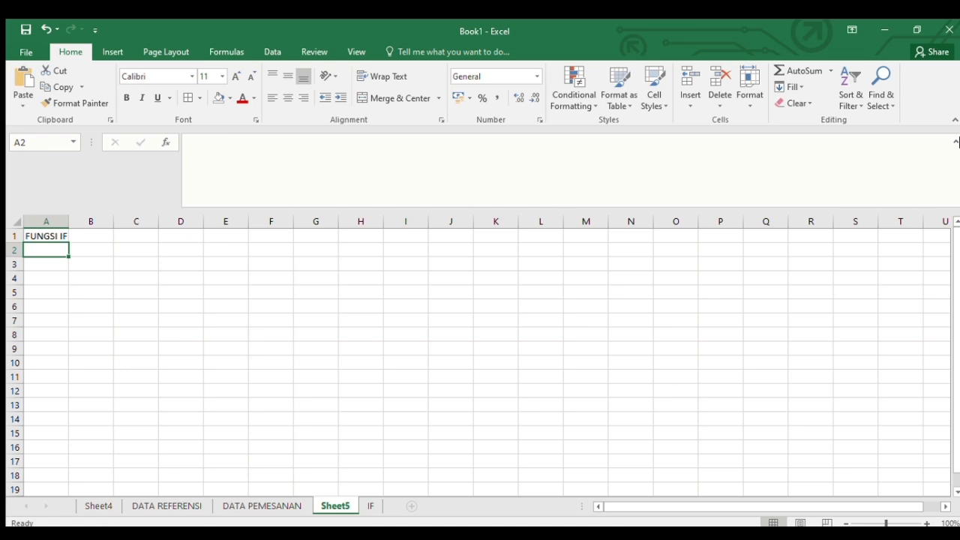
text(=if)
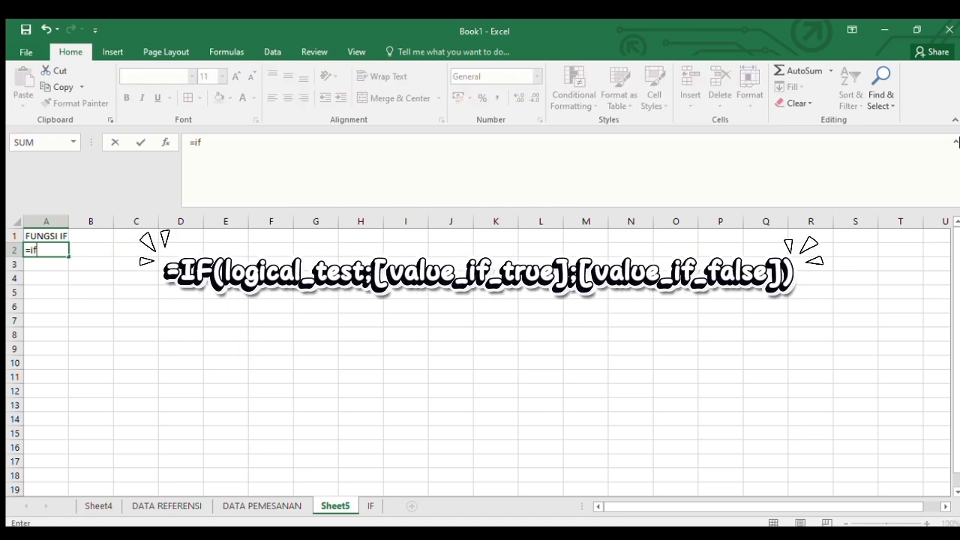
text(()
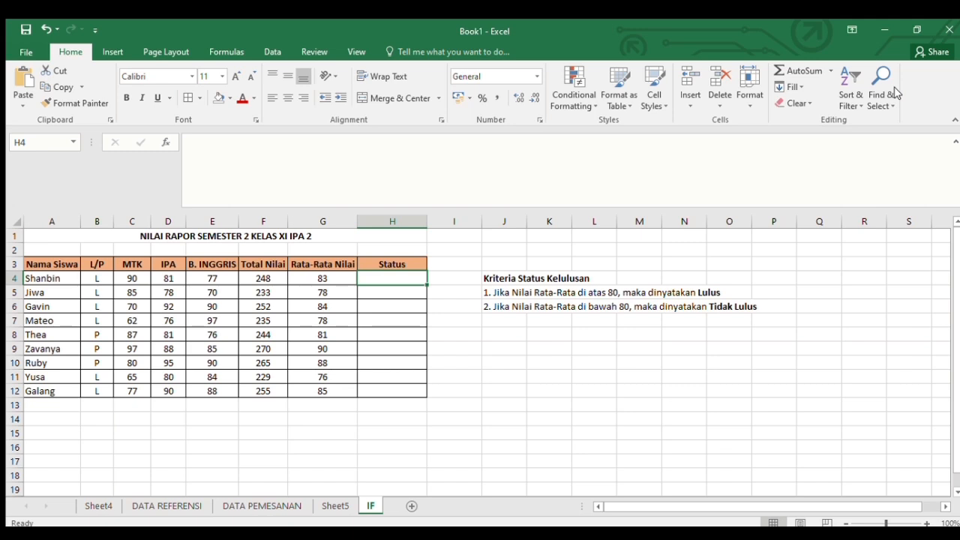
Examine the report-card table in the IF sheet, from its title to the Status column, ending on H4.
key(Up)
key(Up)
key(Up)
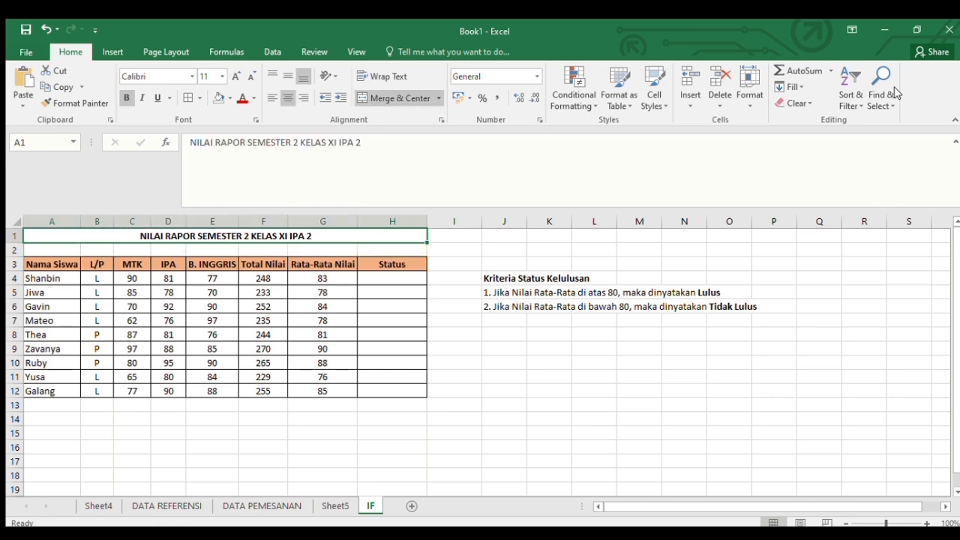
key(Down)
key(Down)
key(Down)
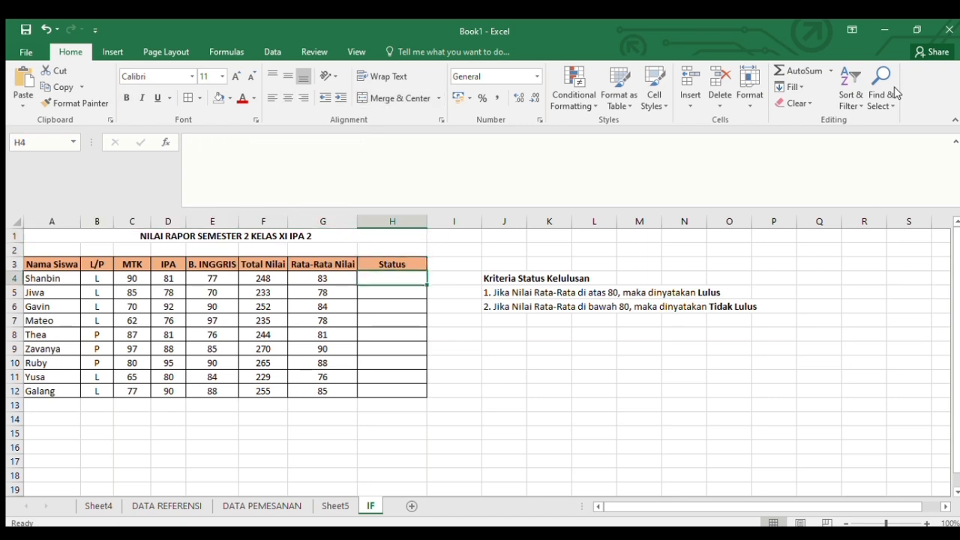
key(Up)
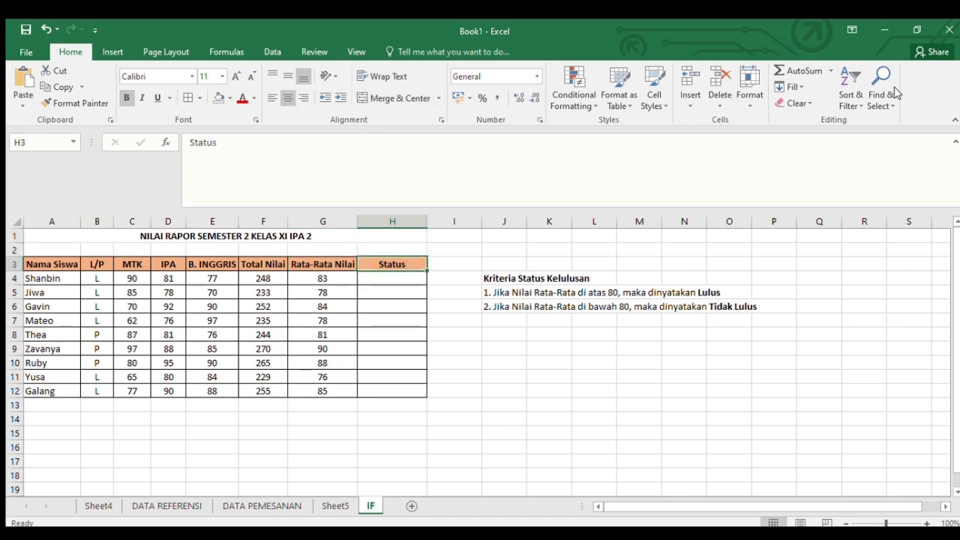
key(Down)
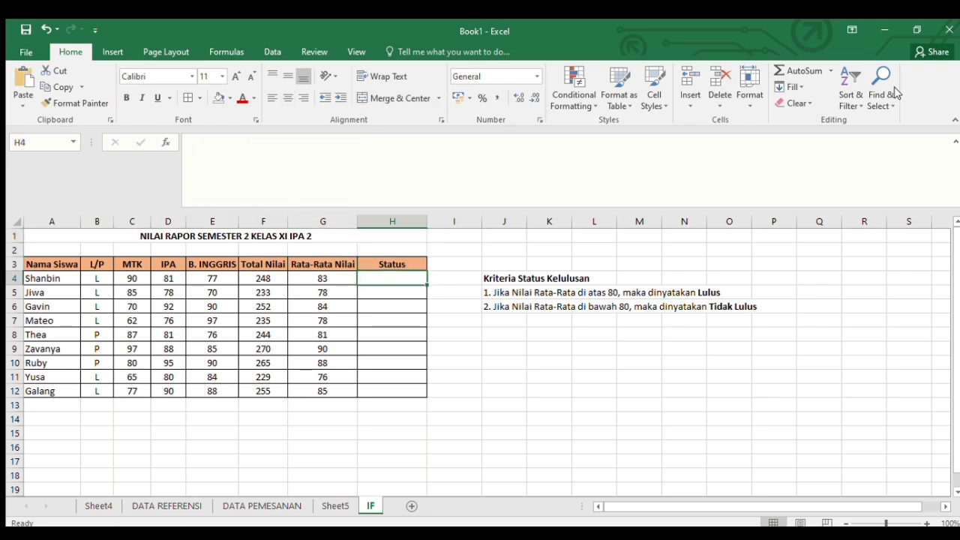
Read the two Kriteria Status Kelulusan rules in J5 and J6, and return to H4.
key(Right)
key(Right)
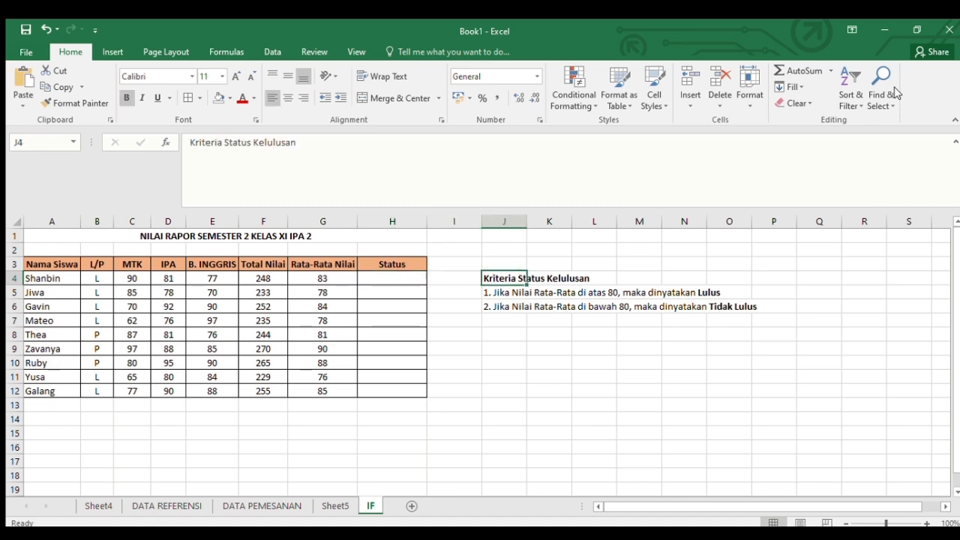
key(Down)
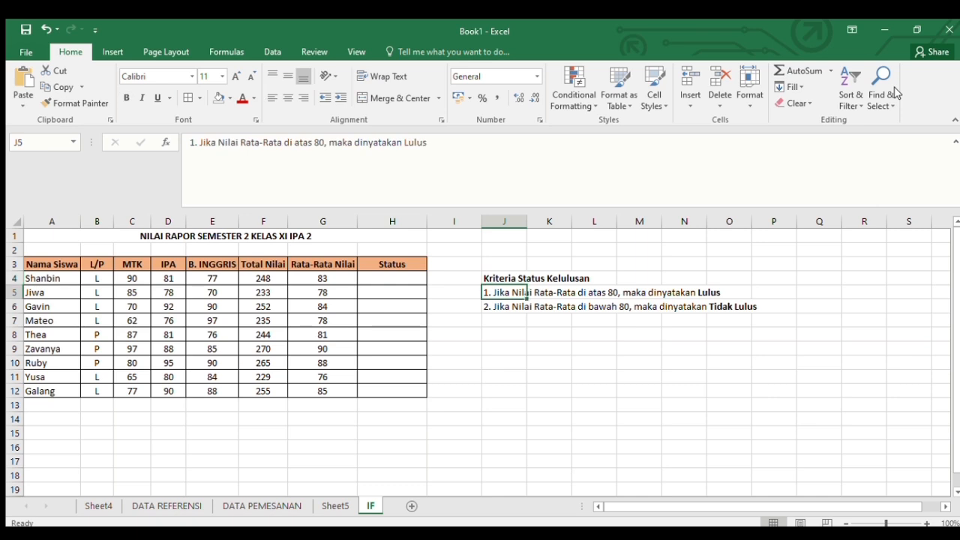
key(shift+Down)
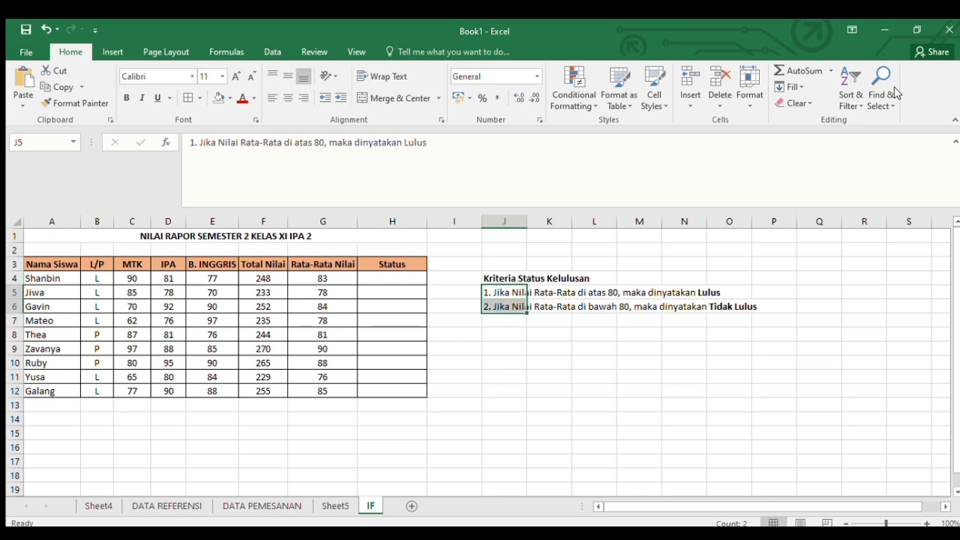
key(shift+Up)
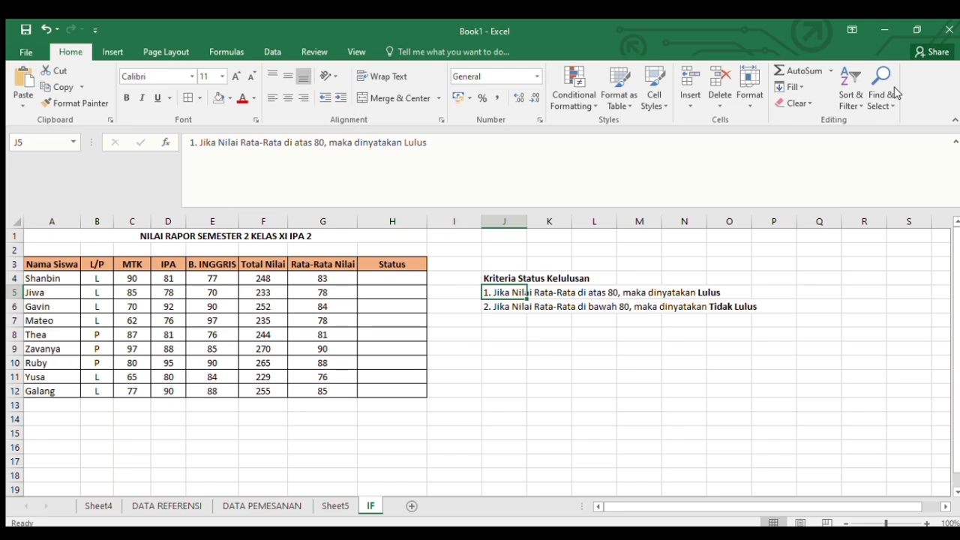
key(Down)
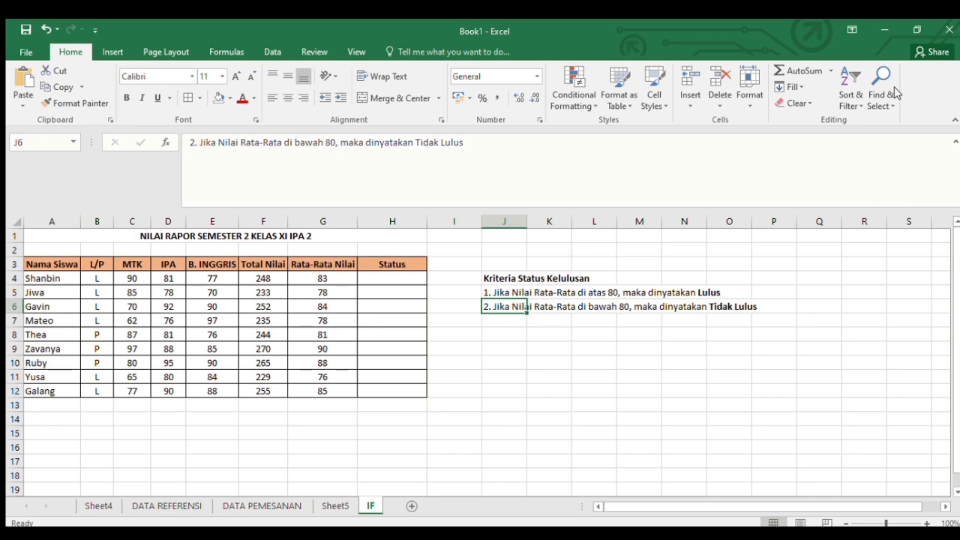
key(Up)
key(Up)
key(Left)
key(Left)
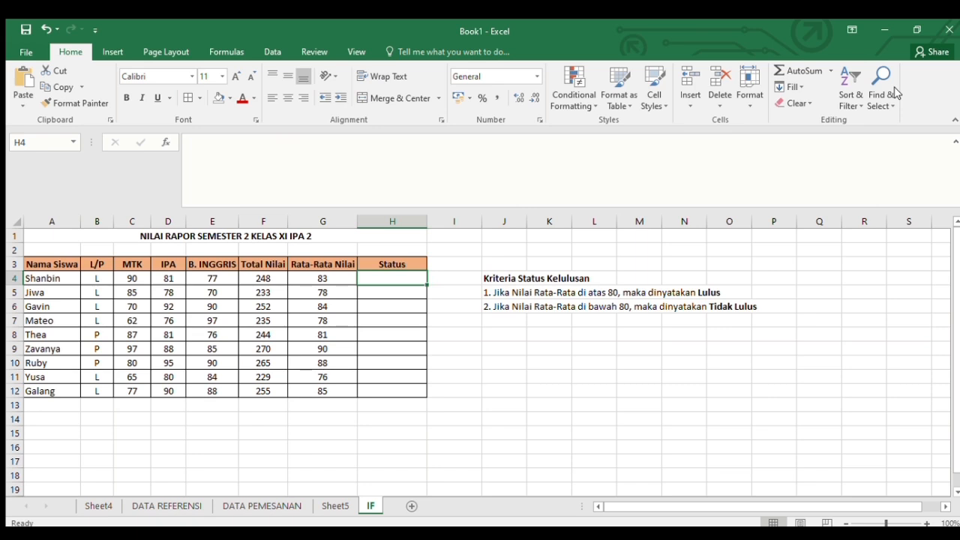
Start an IF formula in H4 with the logical test G4>80 on the Rata-Rata Nilai.
text(=)
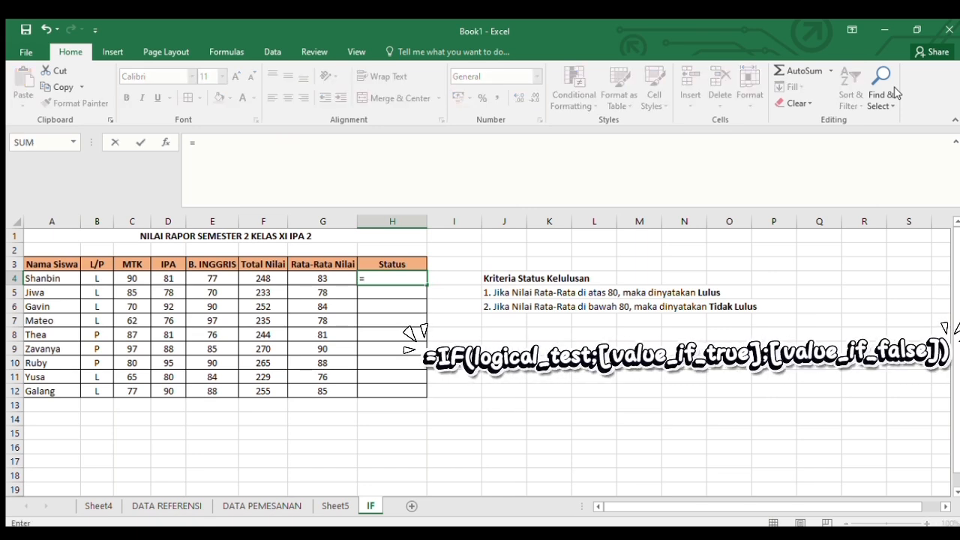
text(if)
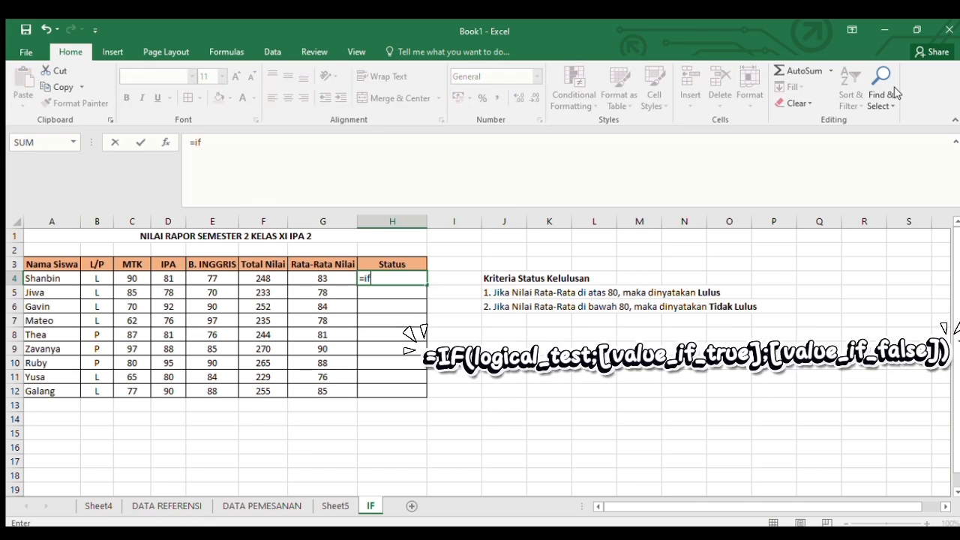
text(()
click(334, 282)
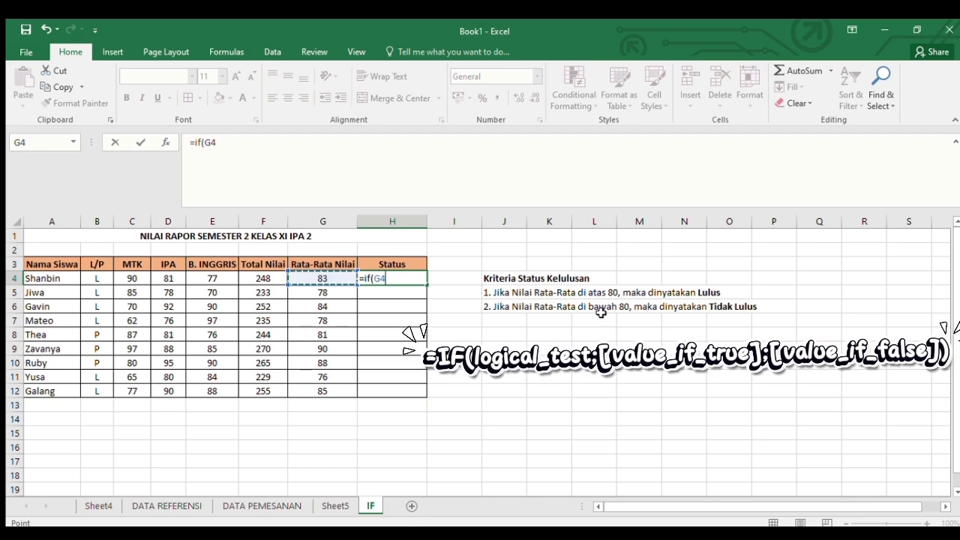
text(>)
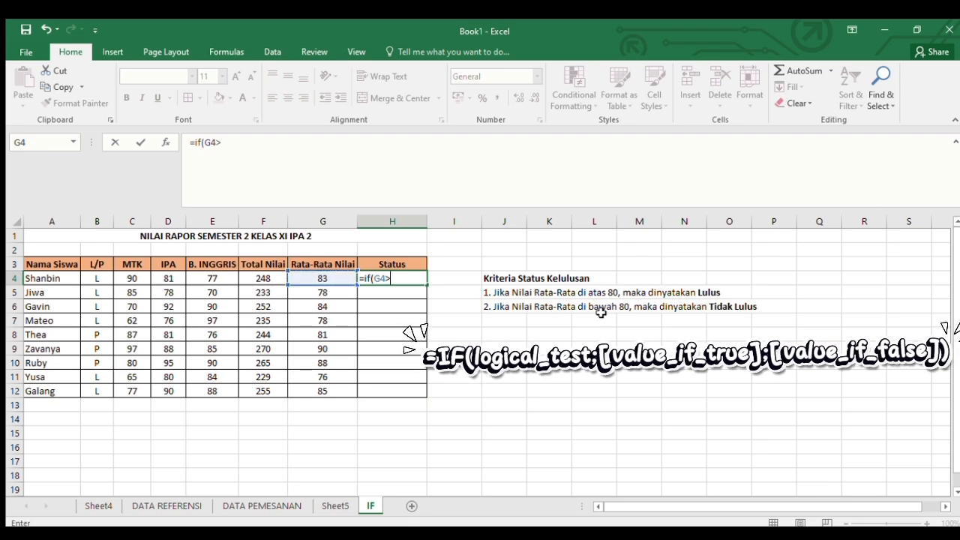
text(80)
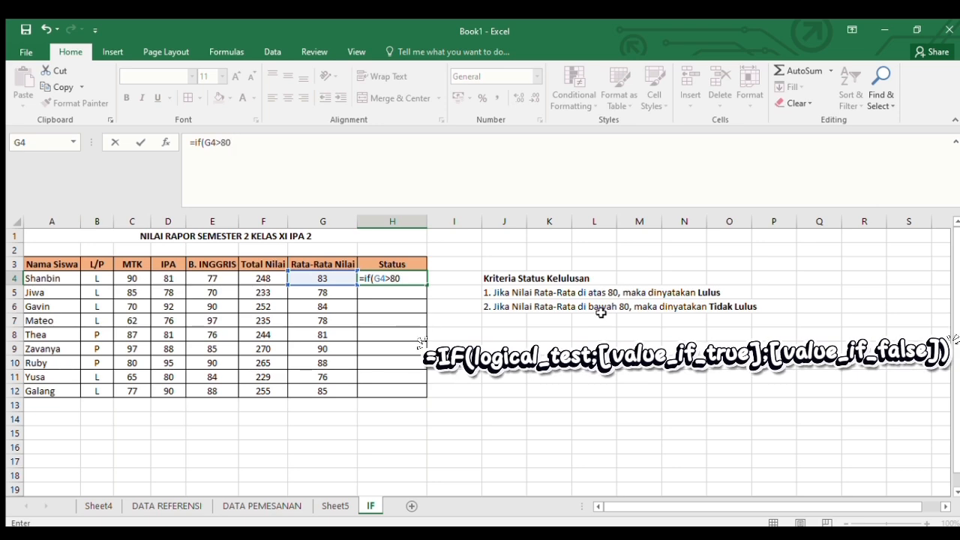
Complete the IF formula in H4 so it returns "Lulus" when true and "Tidak Lulus" when false.
text(;"L)
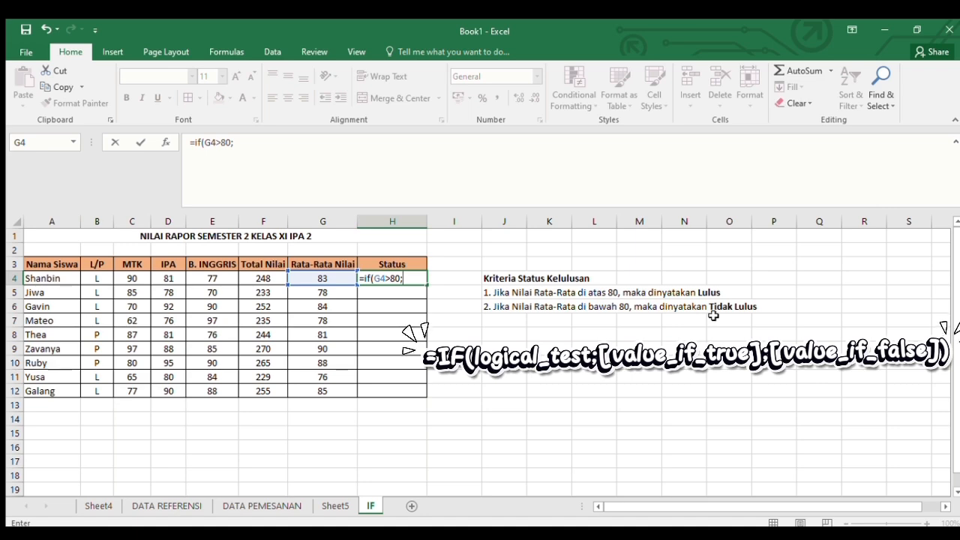
text(ul)
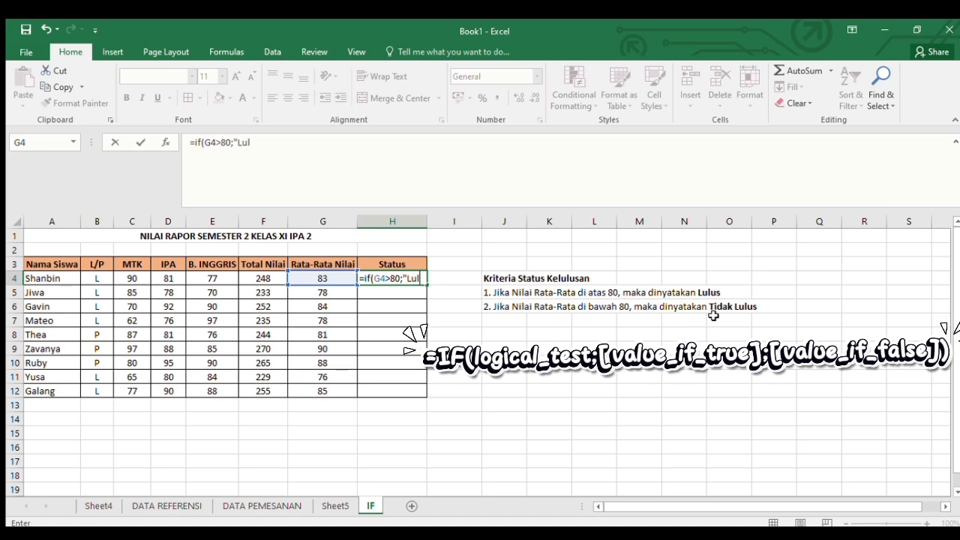
text(us";"T)
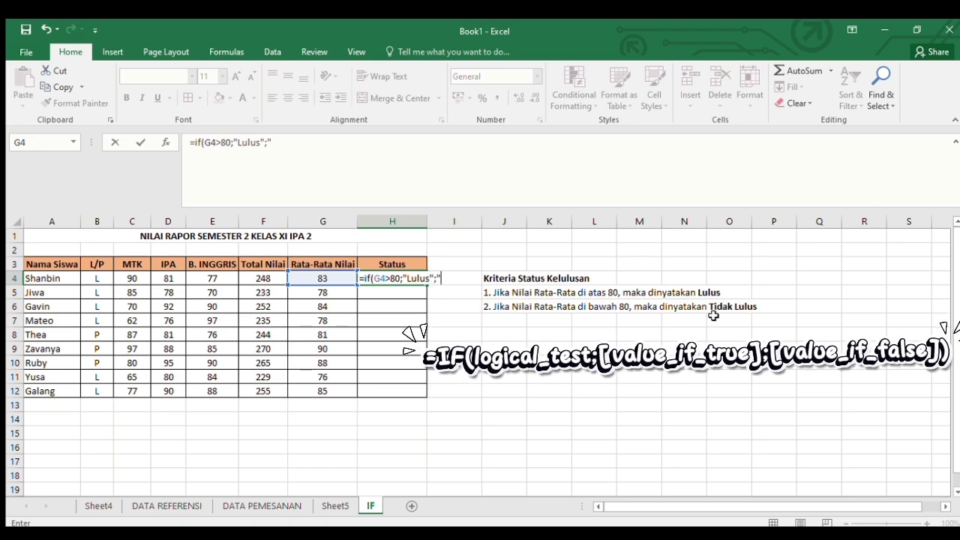
text(idak )
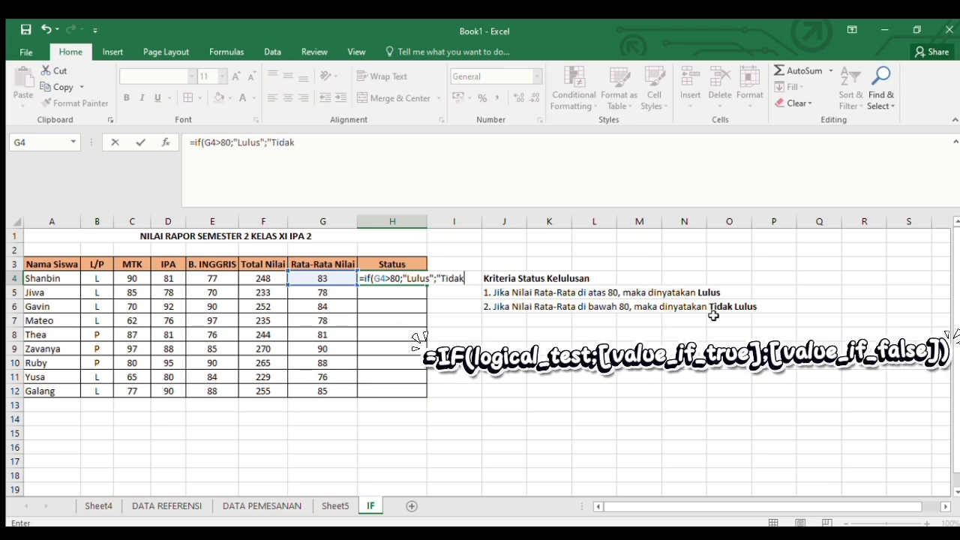
text(Lulu)
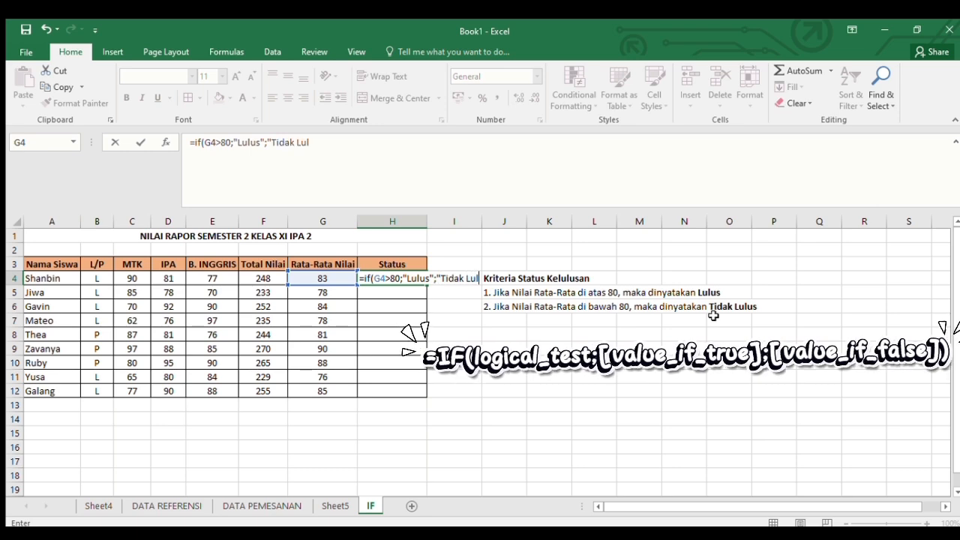
text(s")
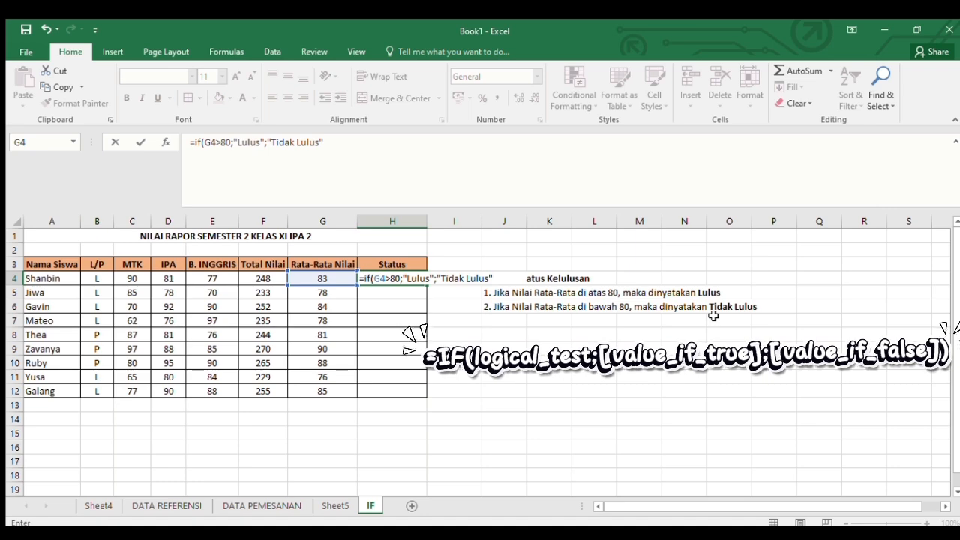
text())
key(ctrl+Return)
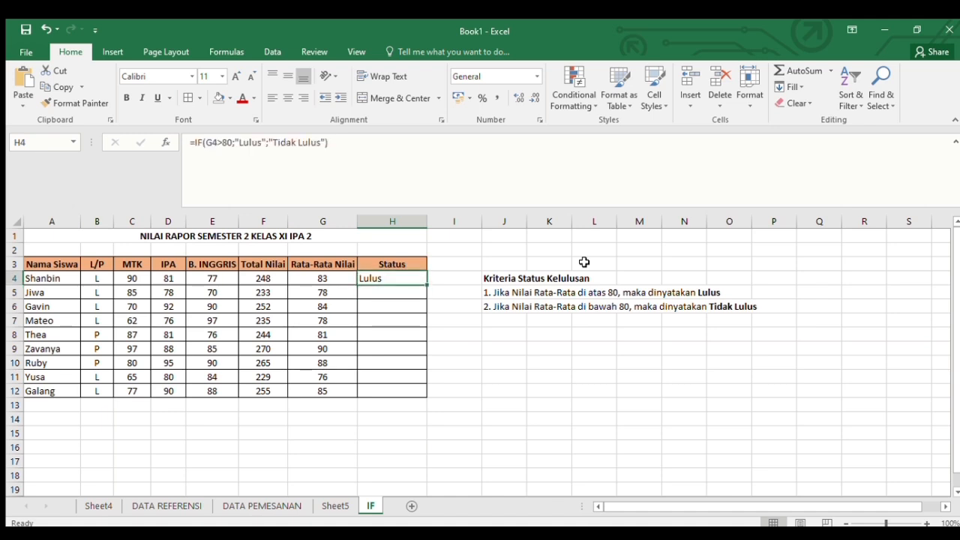
Copy the Status formula from H4 down through H12.
drag(426, 288, 434, 402)
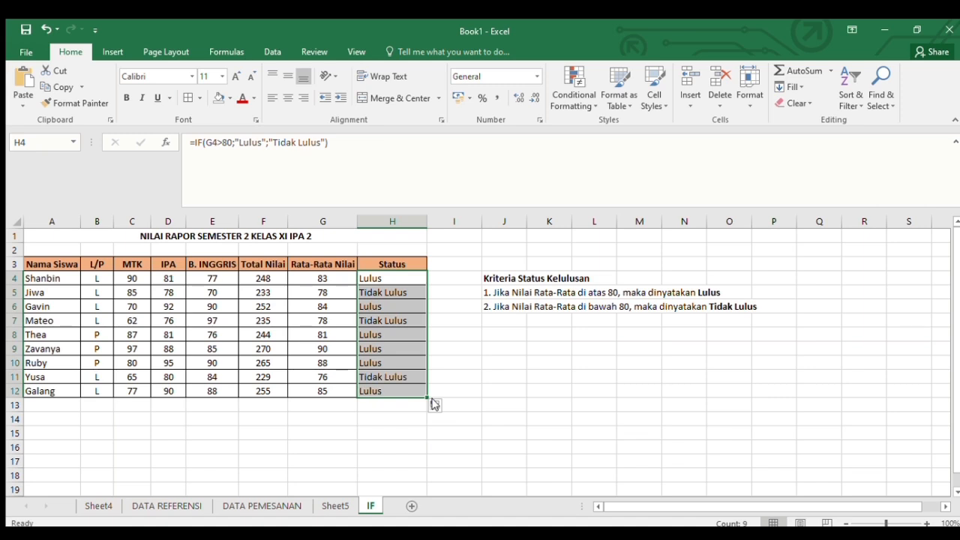
key(Down)
key(Up)
key(Right)
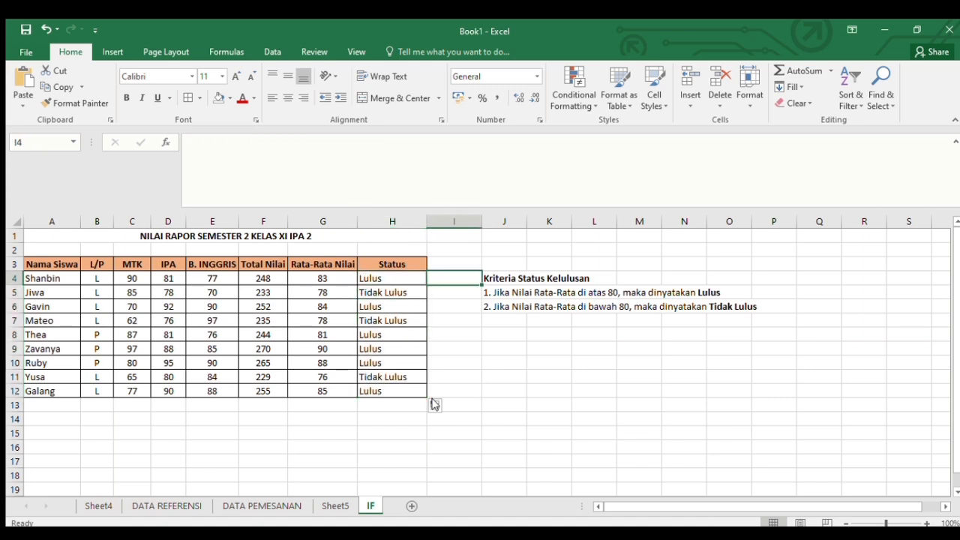
key(Left)
Start a trial IF formula in I4 with the reversed logical test G4<80.
key(Right)
text(=)
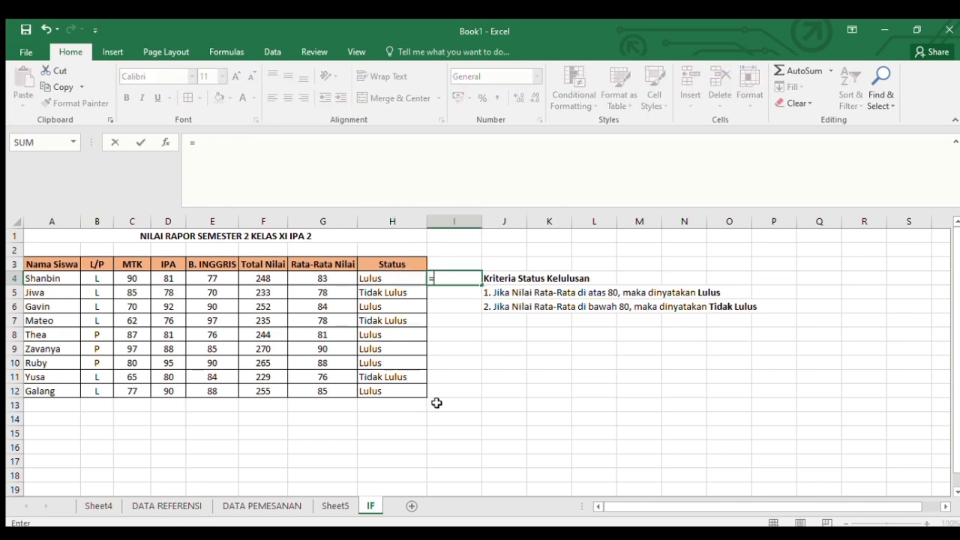
text(if()
key(Left)
key(Left)
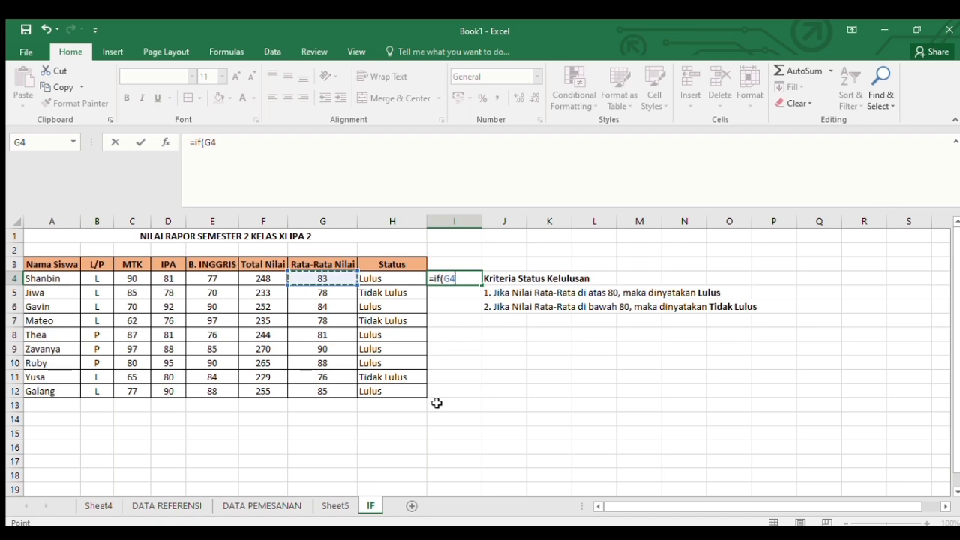
text(<80)
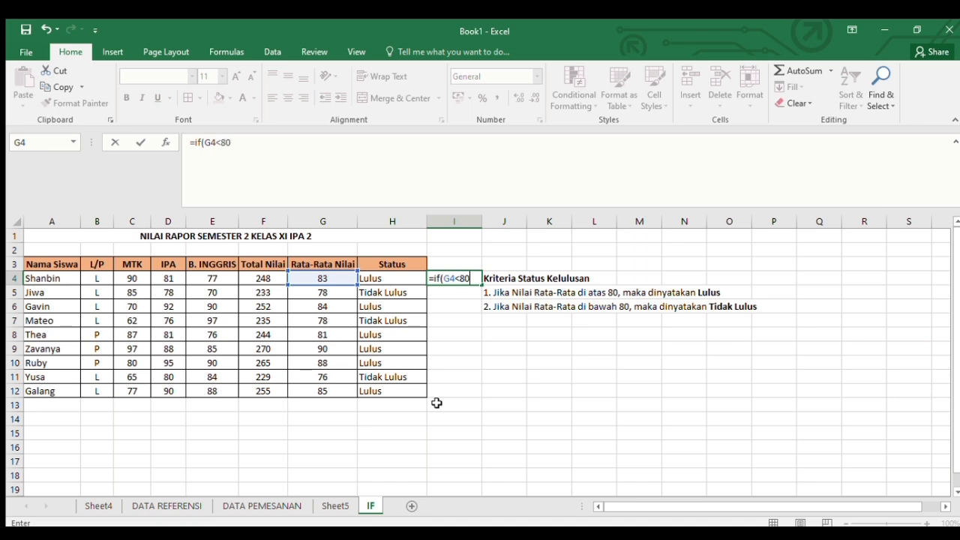
Complete the trial formula in I4 with "Lulus" if true and "Tidak Lulus" if false, and fill it down to I12.
text(;"Lulus")
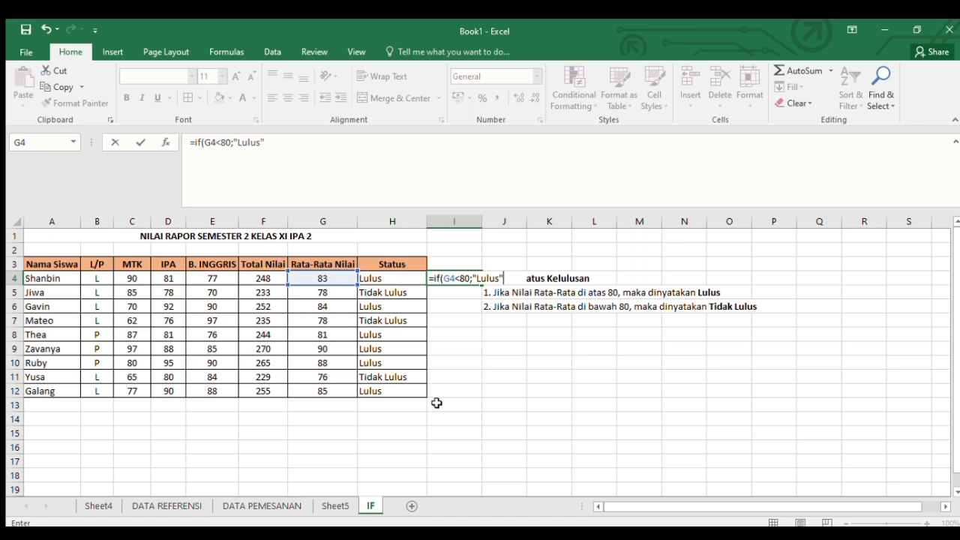
text(;")
text(Tidaka)
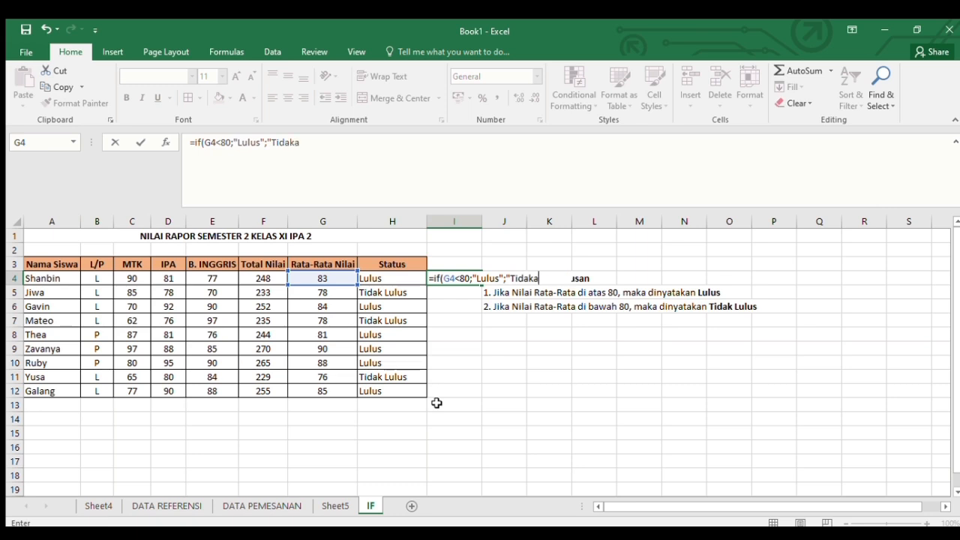
key(BackSpace)
text(Lulus"))
key(Return)
key(Up)
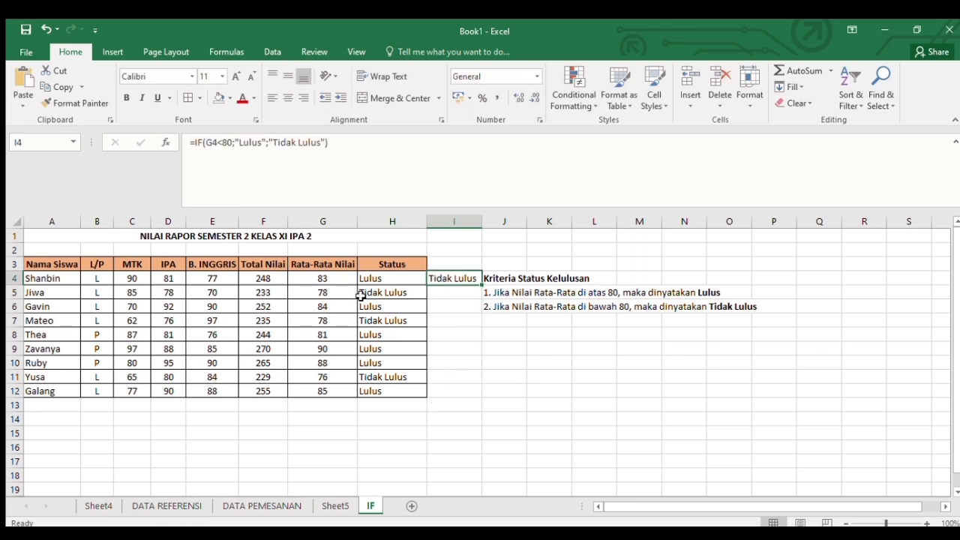
drag(481, 287, 477, 400)
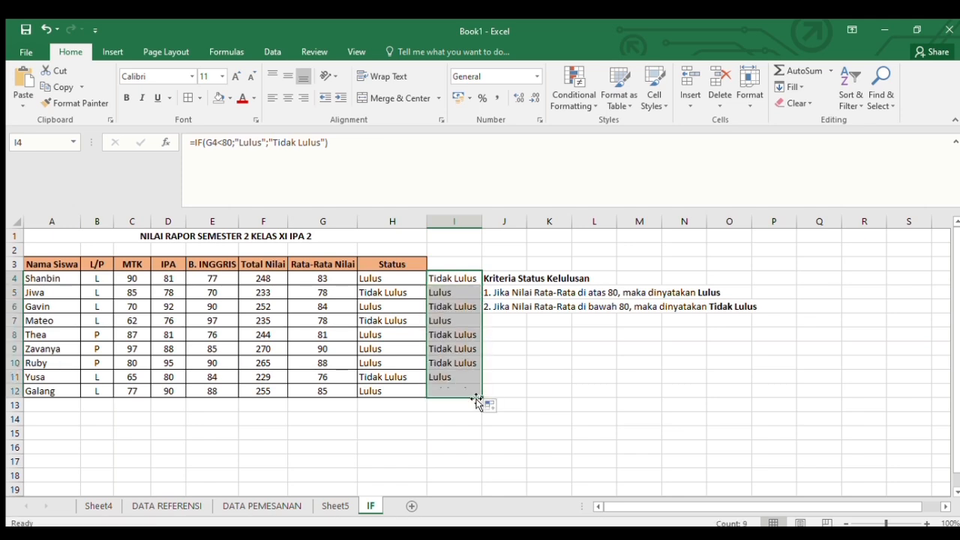
Compare the trial results in I4:I12 with the Rata-Rata Nilai values, the Kriteria Status Kelulusan rules and the formula in H4.
key(Left)
key(Left)
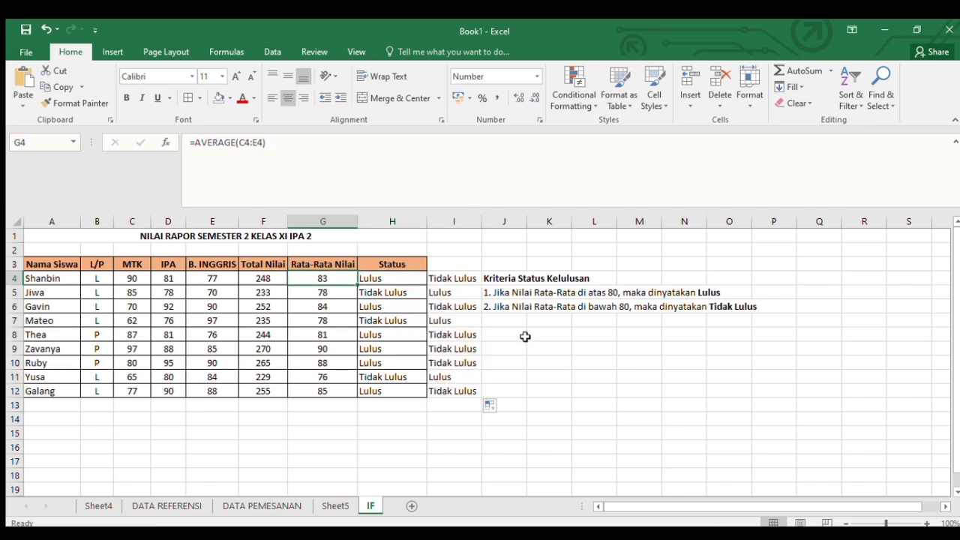
key(Right)
key(Right)
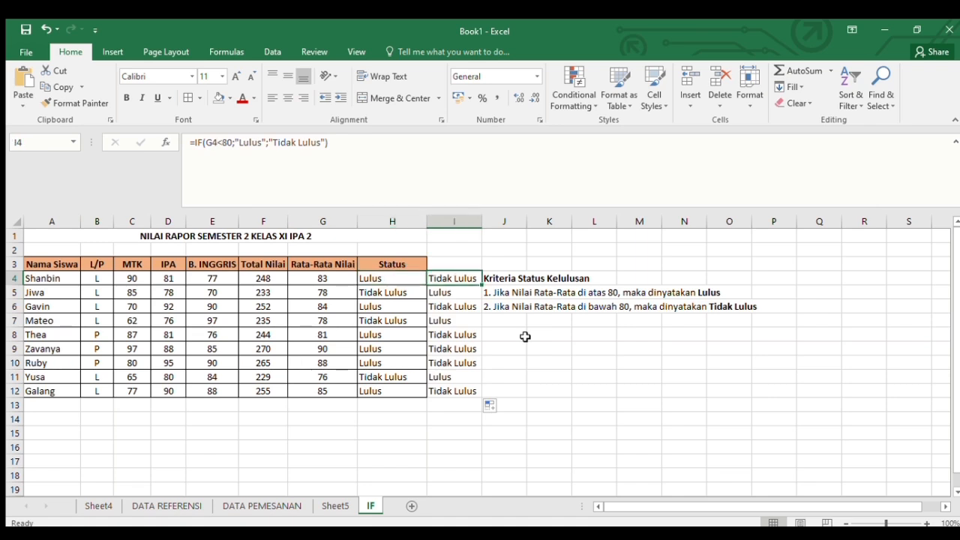
key(Right)
key(Down)
key(Down)
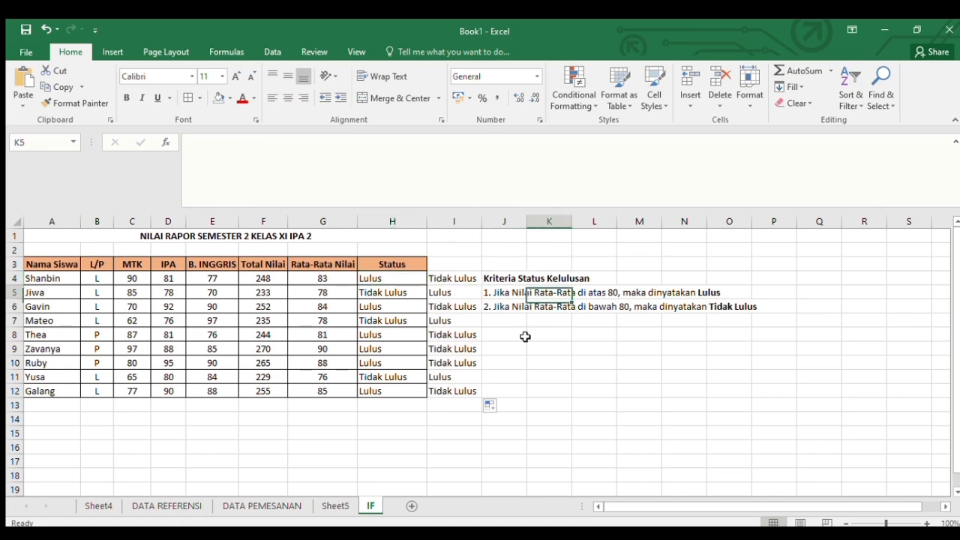
key(Up)
key(Left)
key(Left)
key(Left)
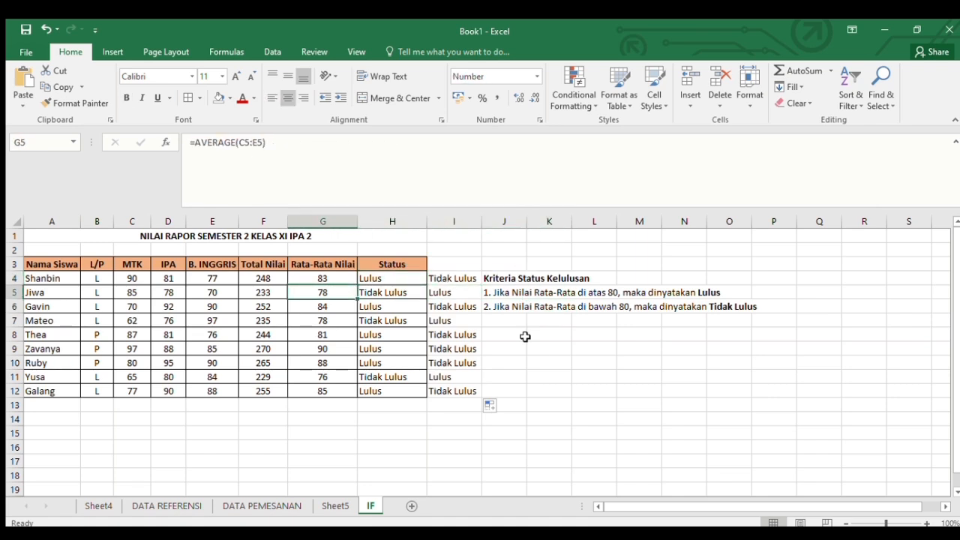
key(Right)
key(Right)
key(Up)
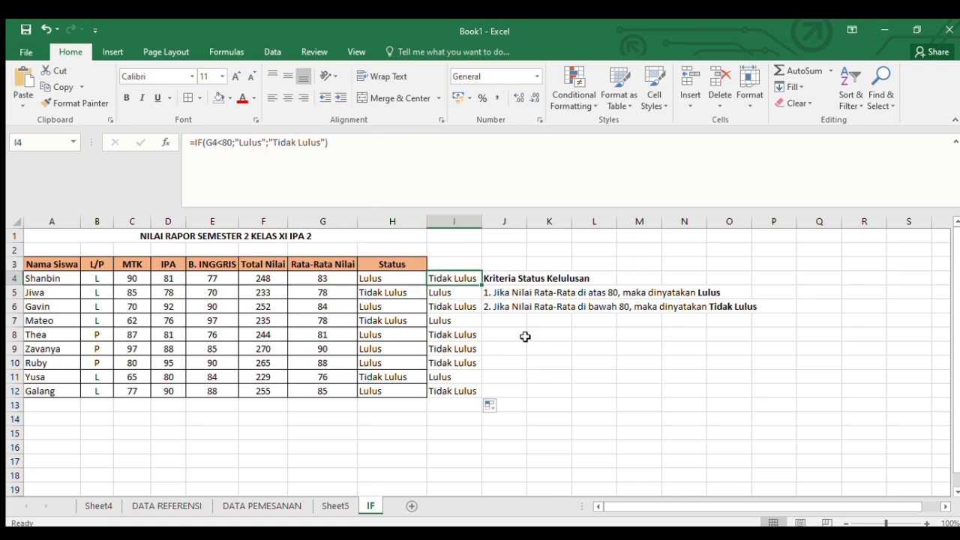
key(shift+Down)
key(shift+Down)
key(shift+Down)
key(shift+Down)
key(shift+Down)
key(shift+Down)
key(shift+Down)
key(shift+Down)
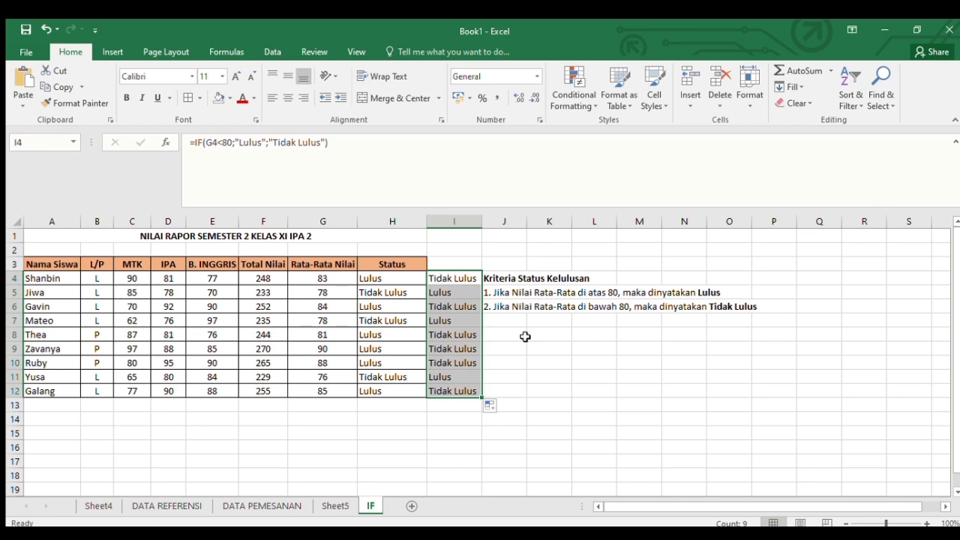
key(Left)
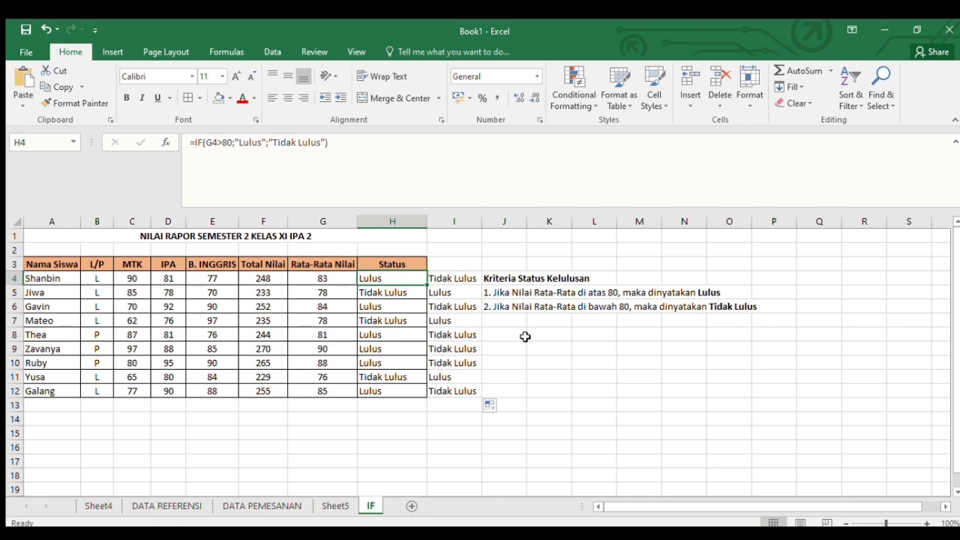
Clear the trial formulas from I4:I12 and return to H4.
key(Right)
key(shift+Down)
key(shift+Down)
key(shift+Down)
key(shift+Down)
key(shift+Down)
key(shift+Down)
key(shift+Down)
key(shift+Down)
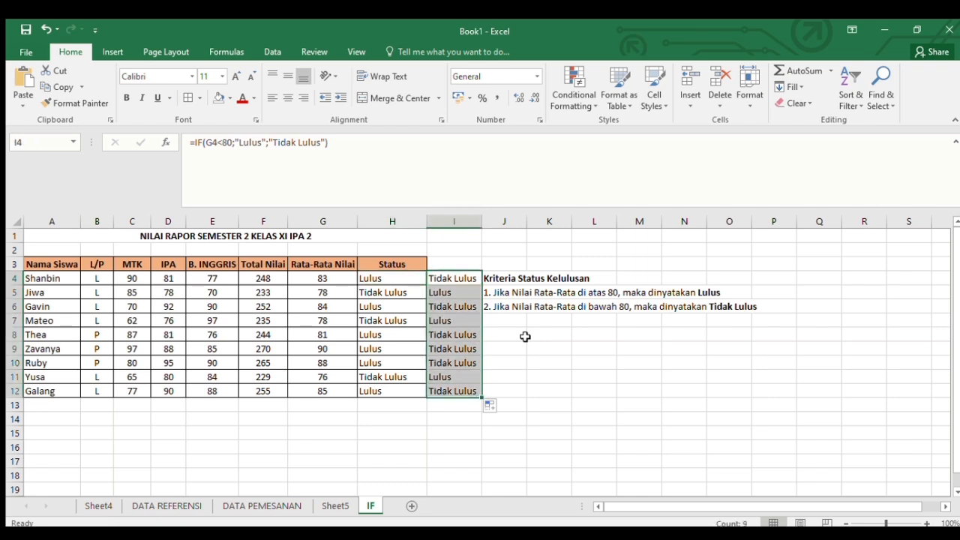
key(Delete)
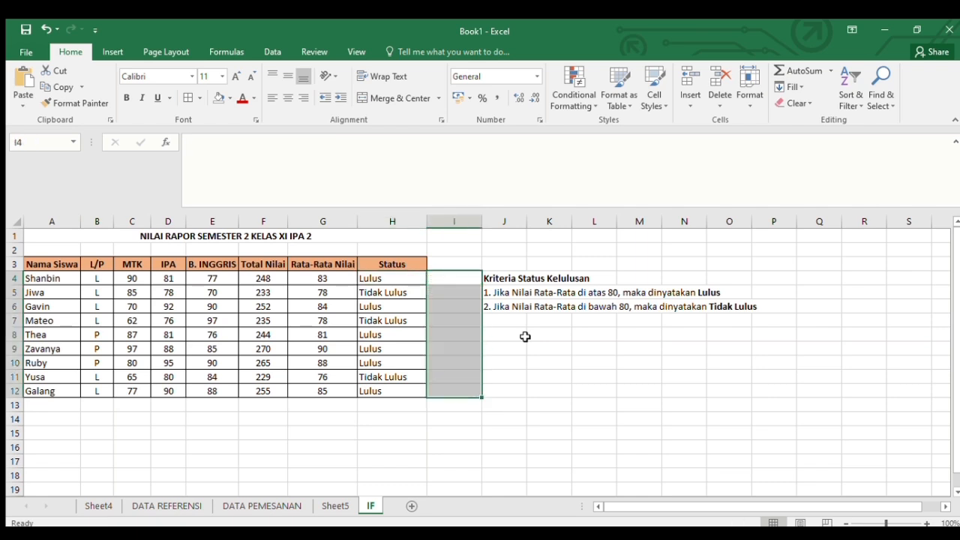
key(Left)
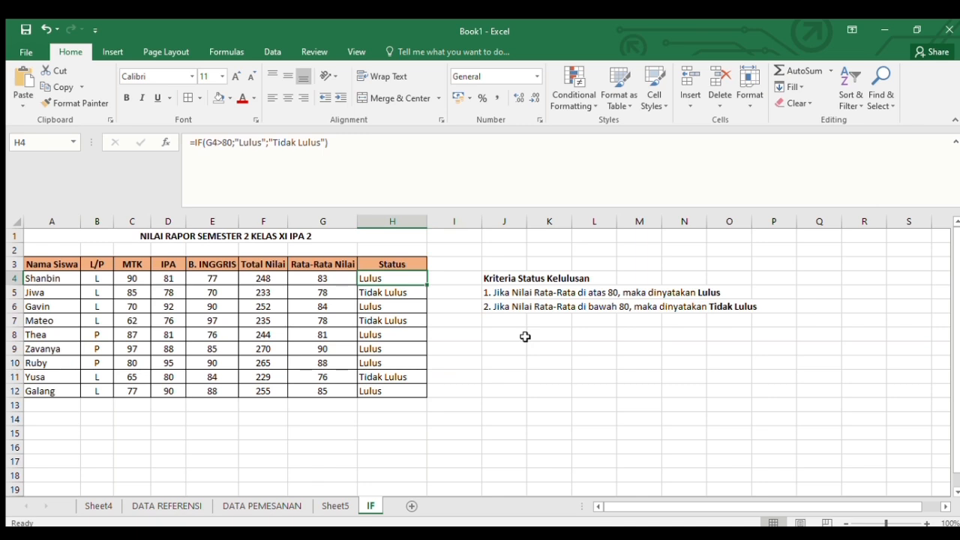